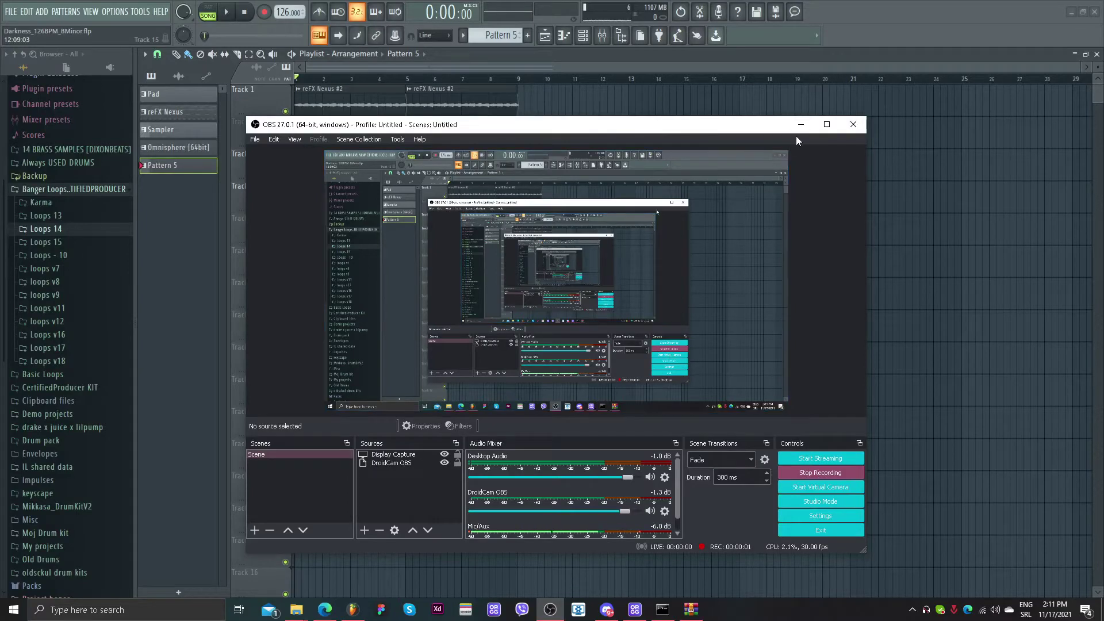
- Switch to FL Studio and play back the four-track arrangement in the playlist
click(800, 126)
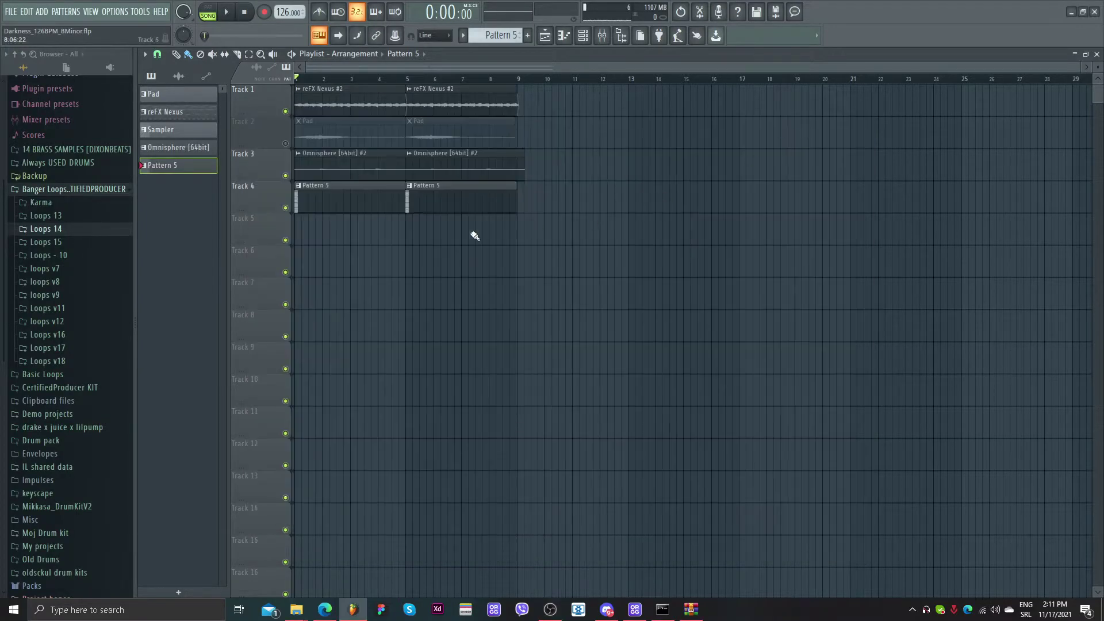
scroll(506, 291, up, 5)
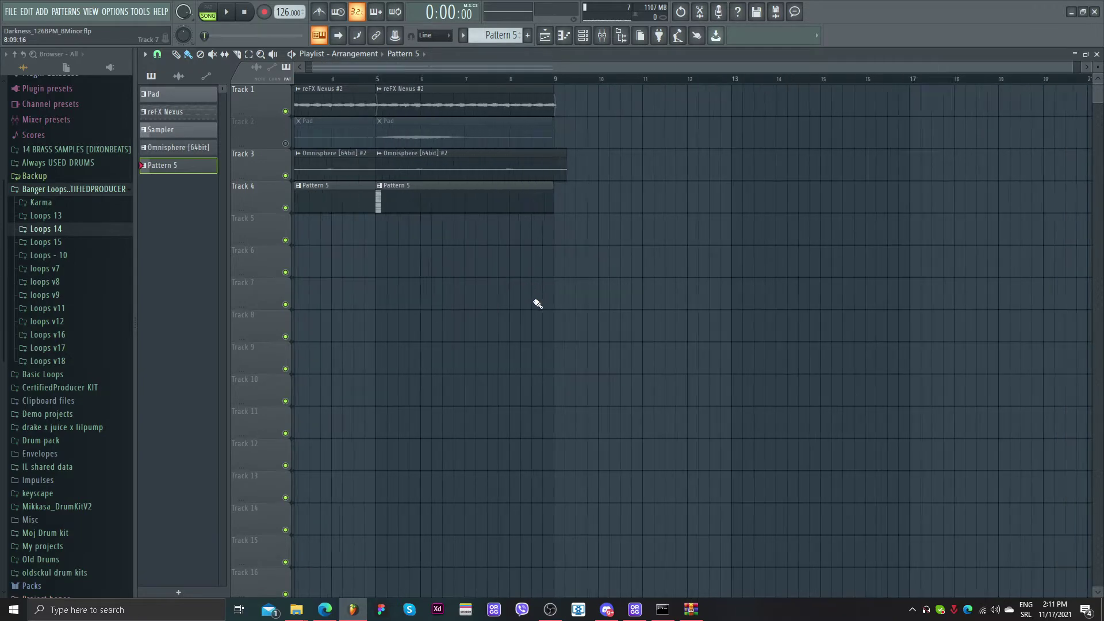
scroll(532, 314, up, 2)
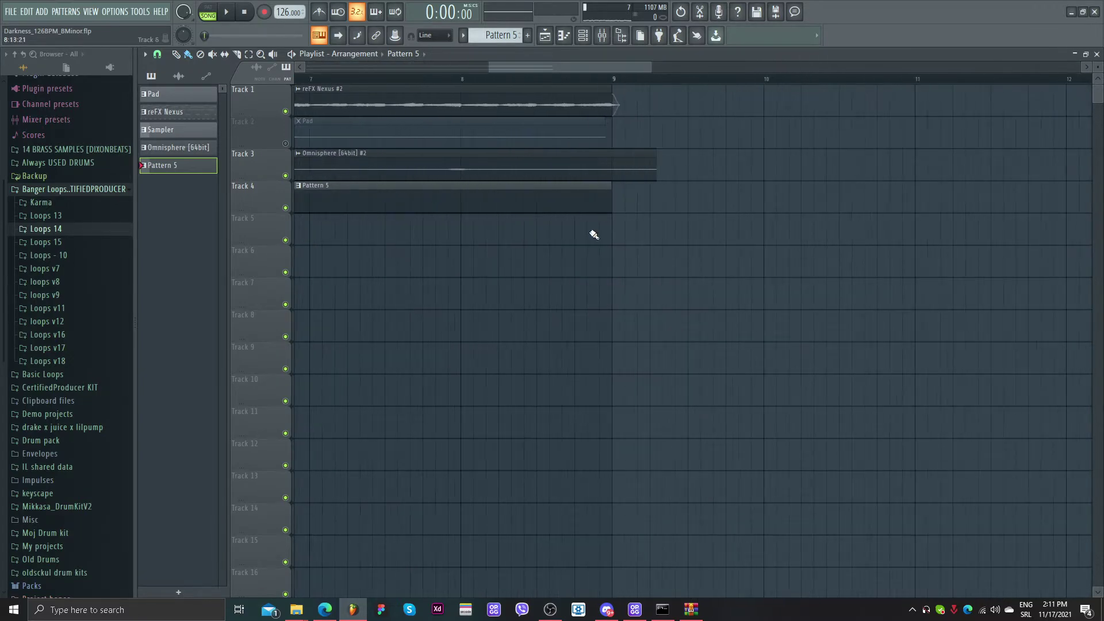
scroll(468, 257, down, 5)
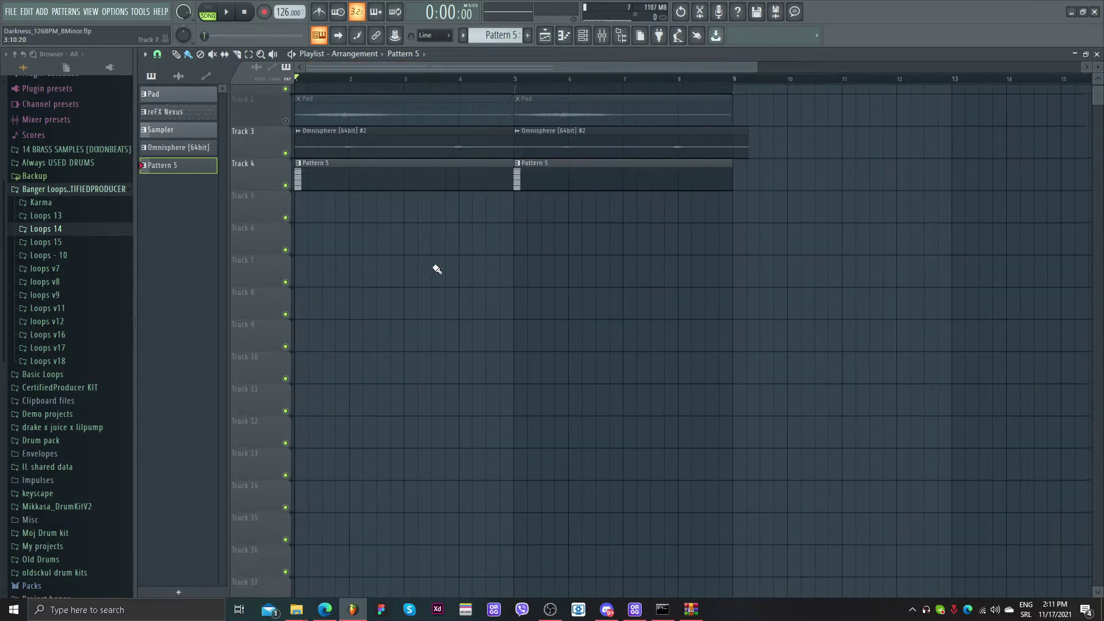
scroll(403, 241, down, 4)
scroll(368, 210, up, 4)
scroll(359, 202, down, 2)
key(space)
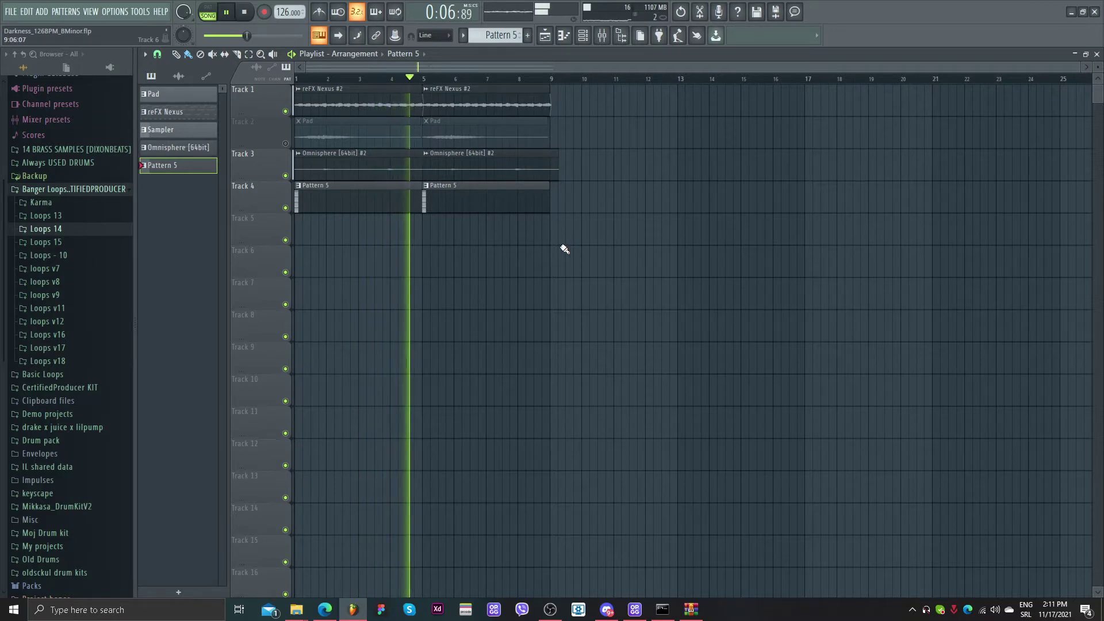
key(space)
scroll(460, 265, up, 2)
scroll(446, 249, down, 2)
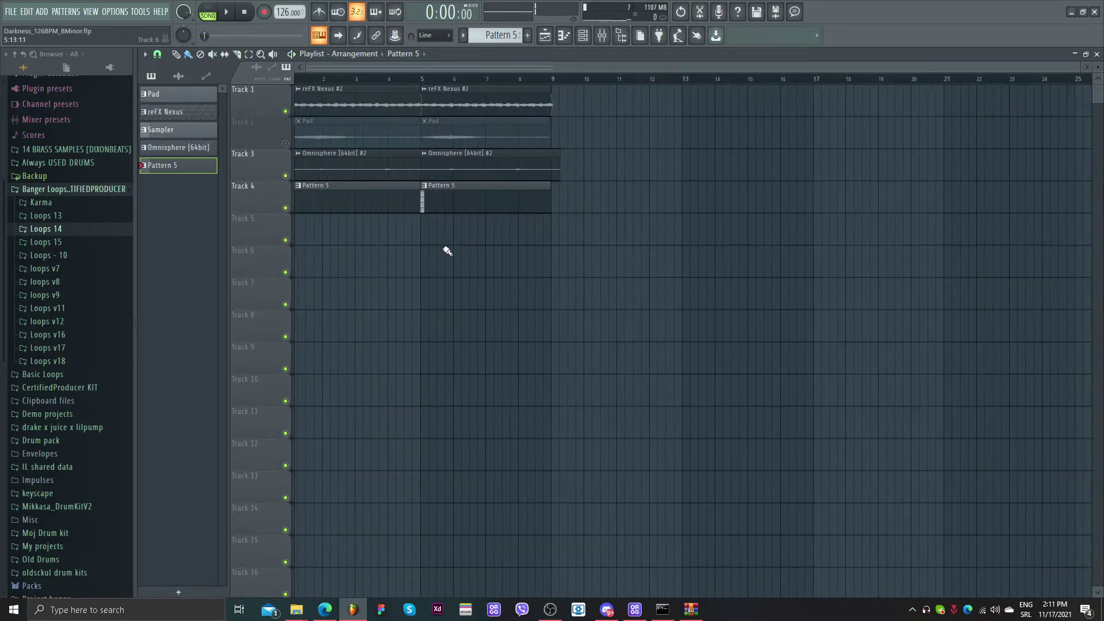
scroll(448, 237, up, 3)
scroll(421, 236, down, 3)
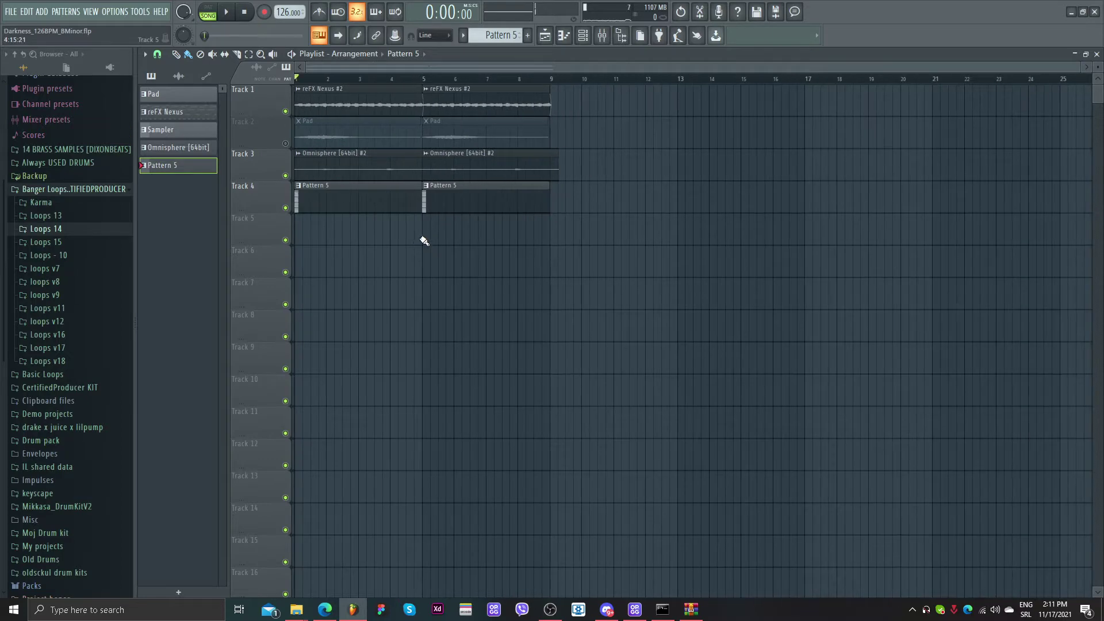
scroll(453, 148, up, 3)
scroll(550, 203, down, 2)
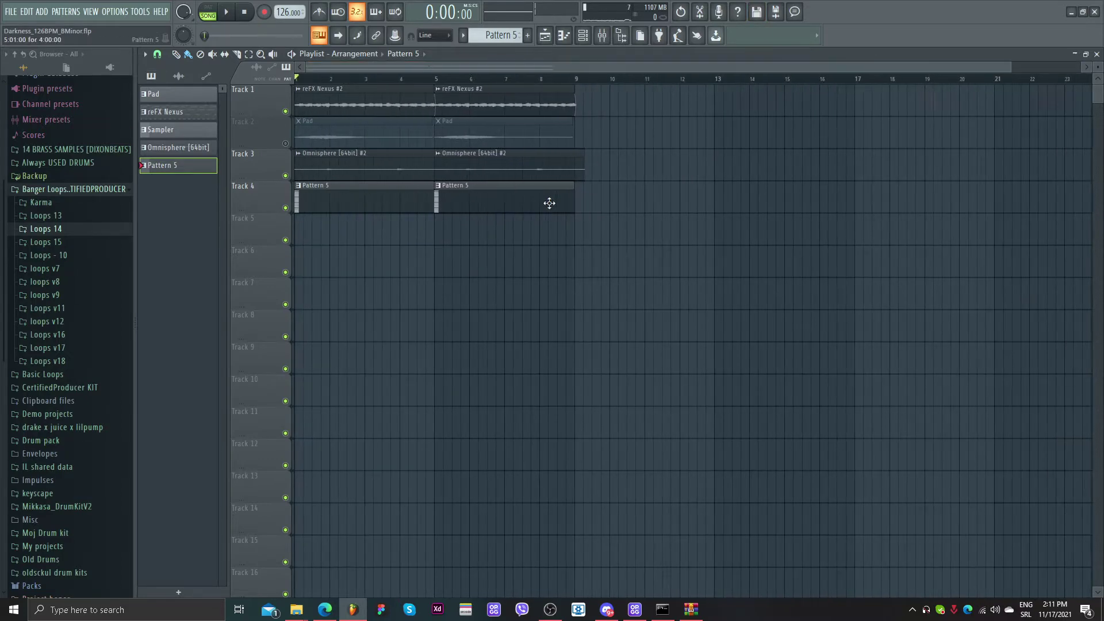
scroll(416, 227, down, 1)
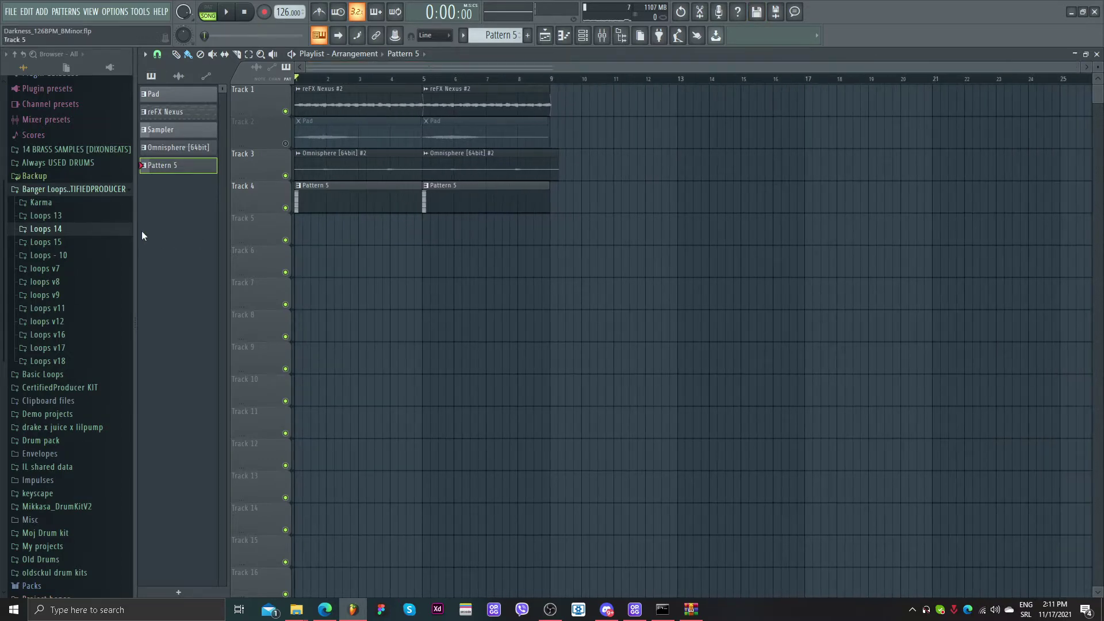
click(99, 194)
click(103, 231)
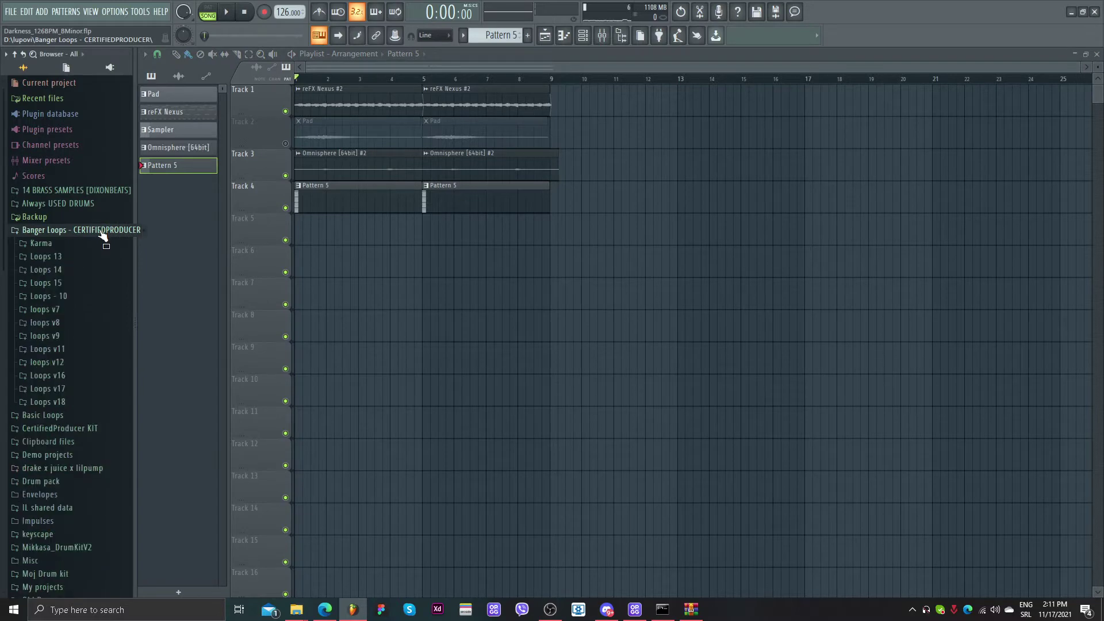
scroll(504, 320, up, 3)
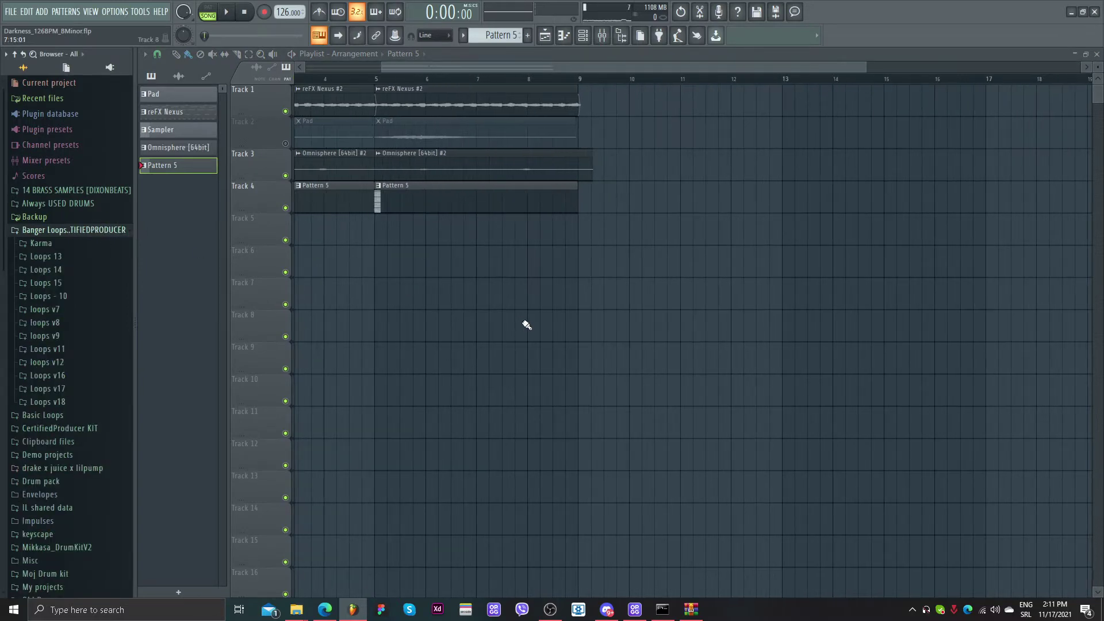
scroll(296, 305, down, 3)
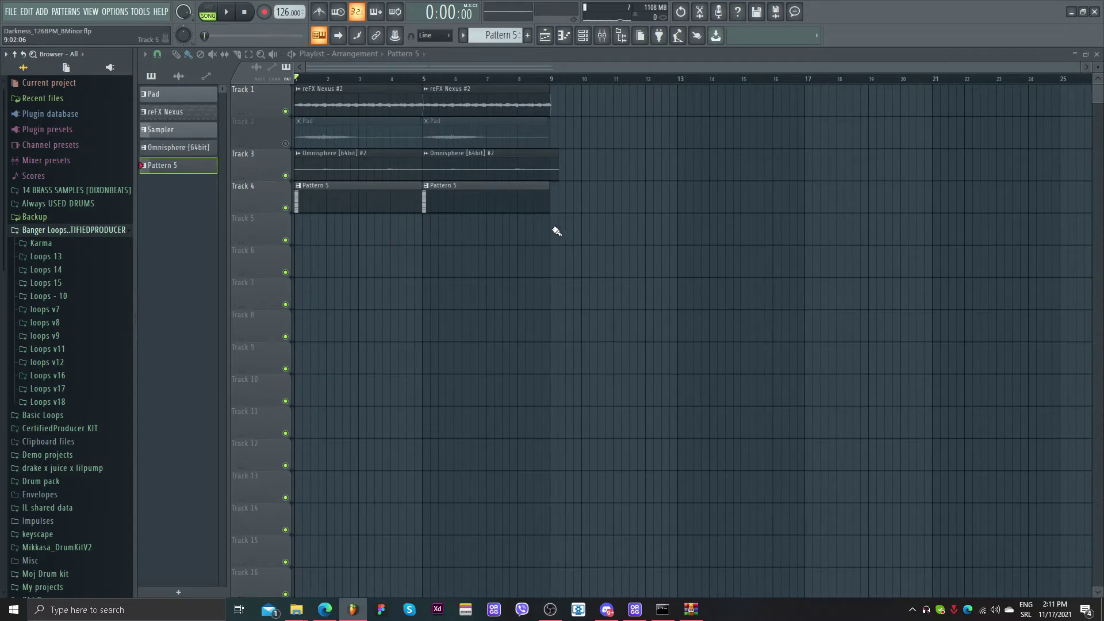
scroll(552, 233, up, 4)
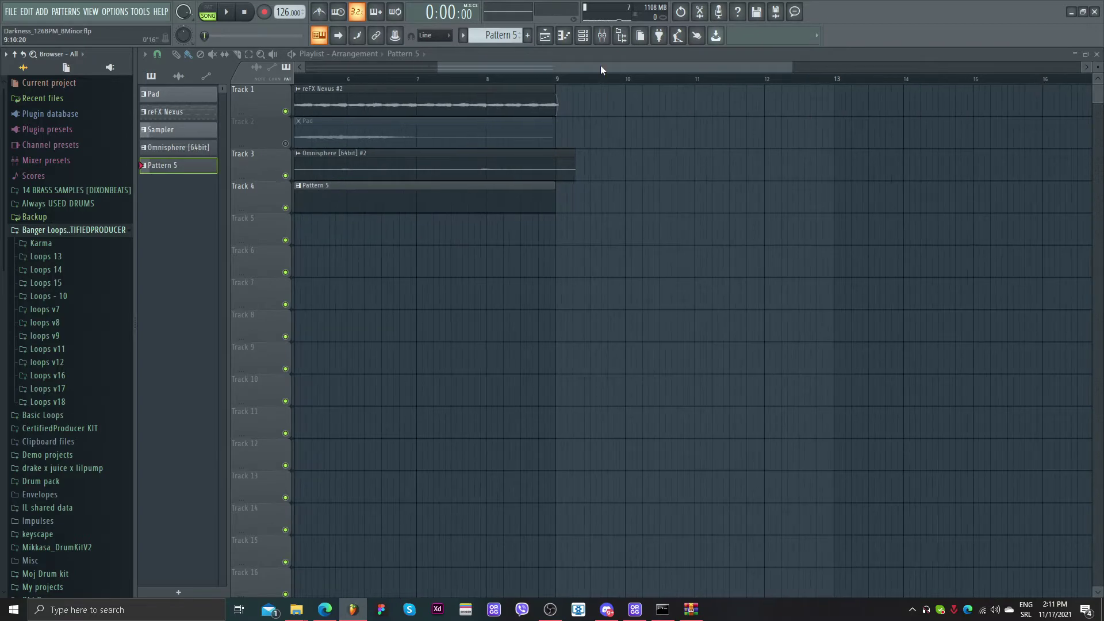
drag(601, 70, 259, 209)
scroll(442, 305, down, 2)
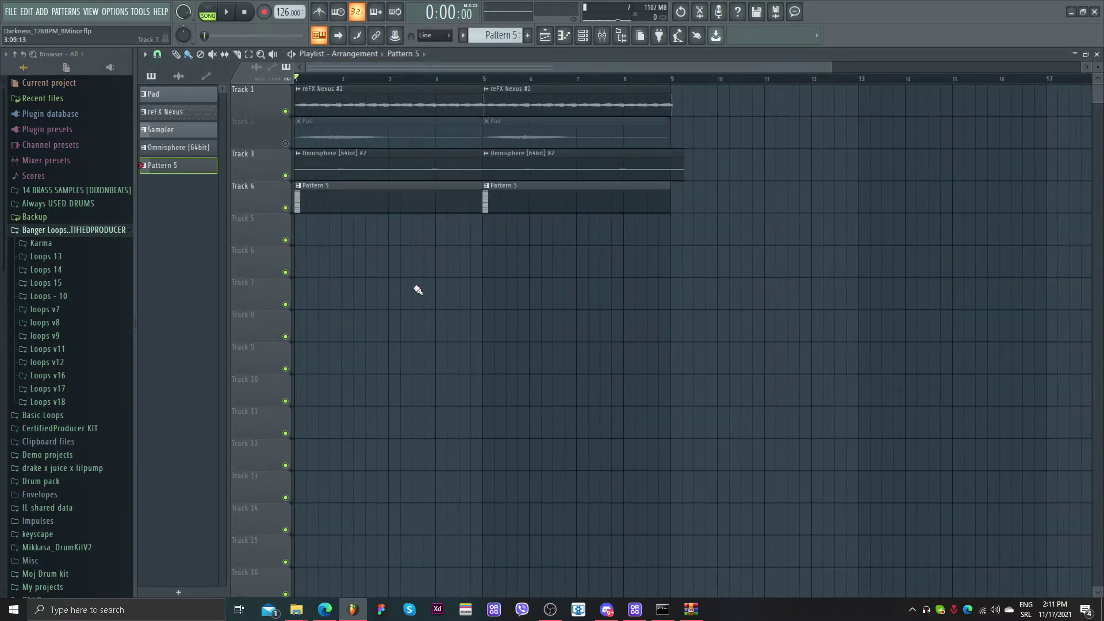
scroll(434, 280, up, 2)
scroll(447, 268, down, 2)
scroll(460, 249, up, 4)
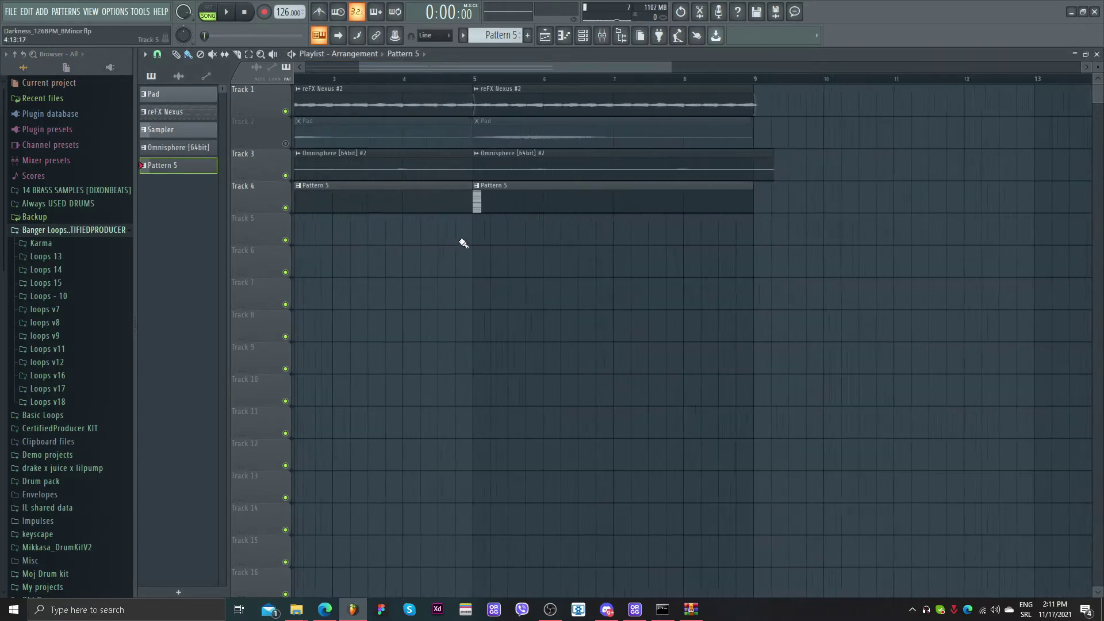
scroll(489, 241, down, 4)
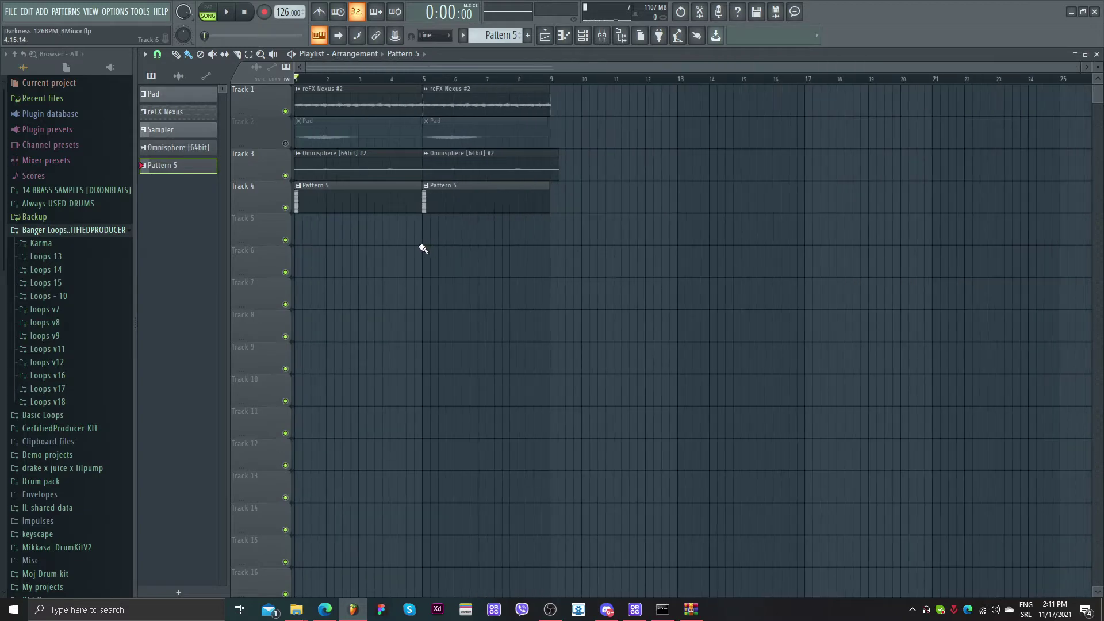
scroll(389, 167, down, 2)
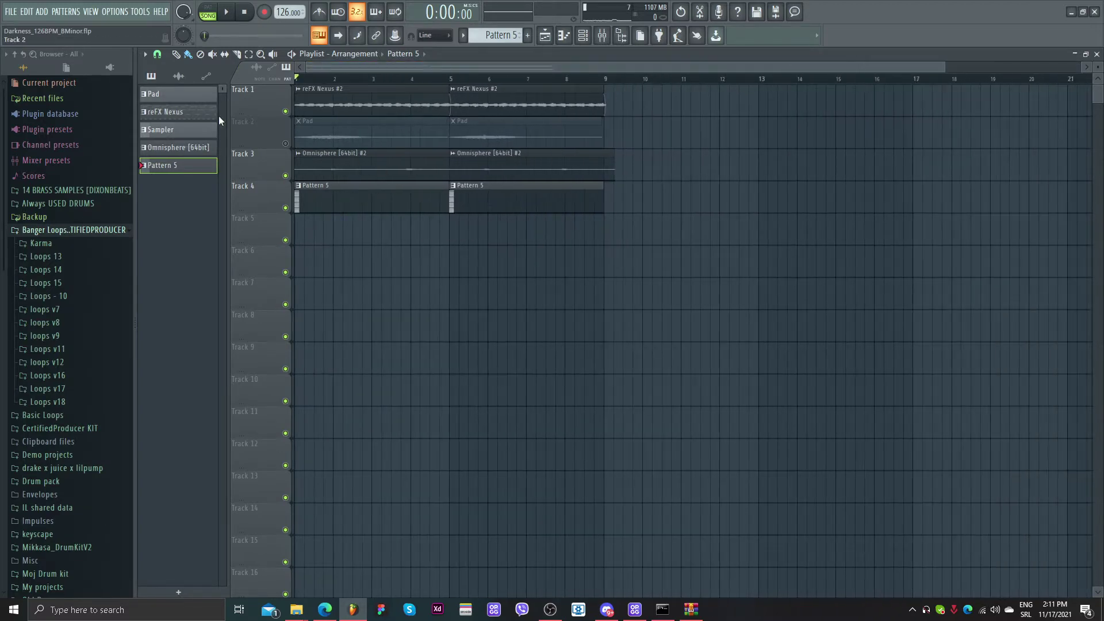
- Open the reFX Nexus pattern in the piano roll and play its melody
double_click(200, 119)
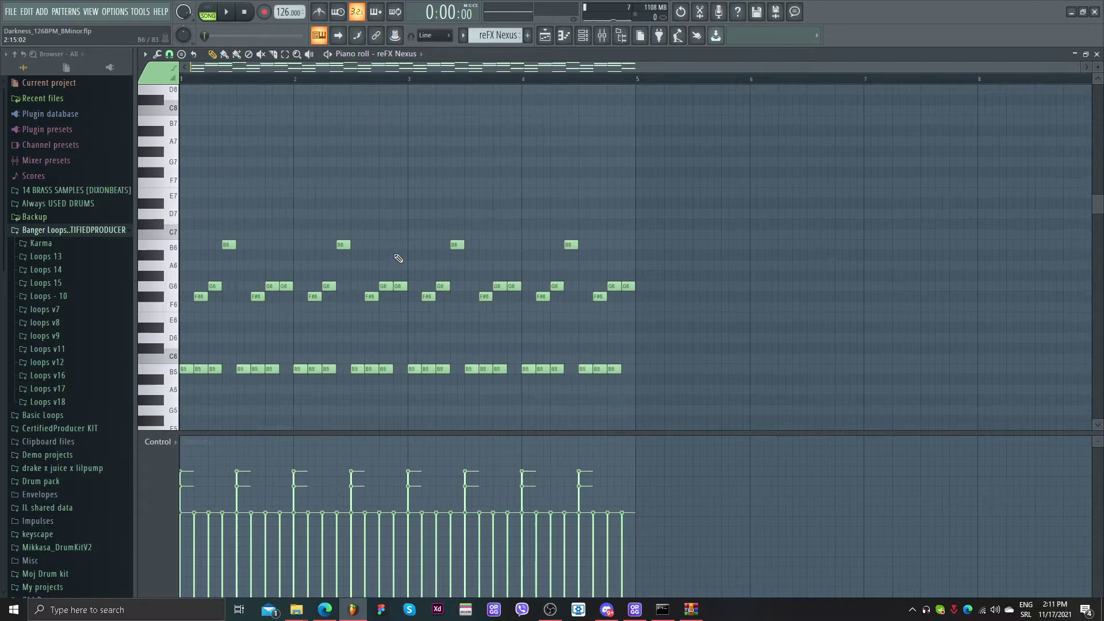
scroll(388, 250, down, 3)
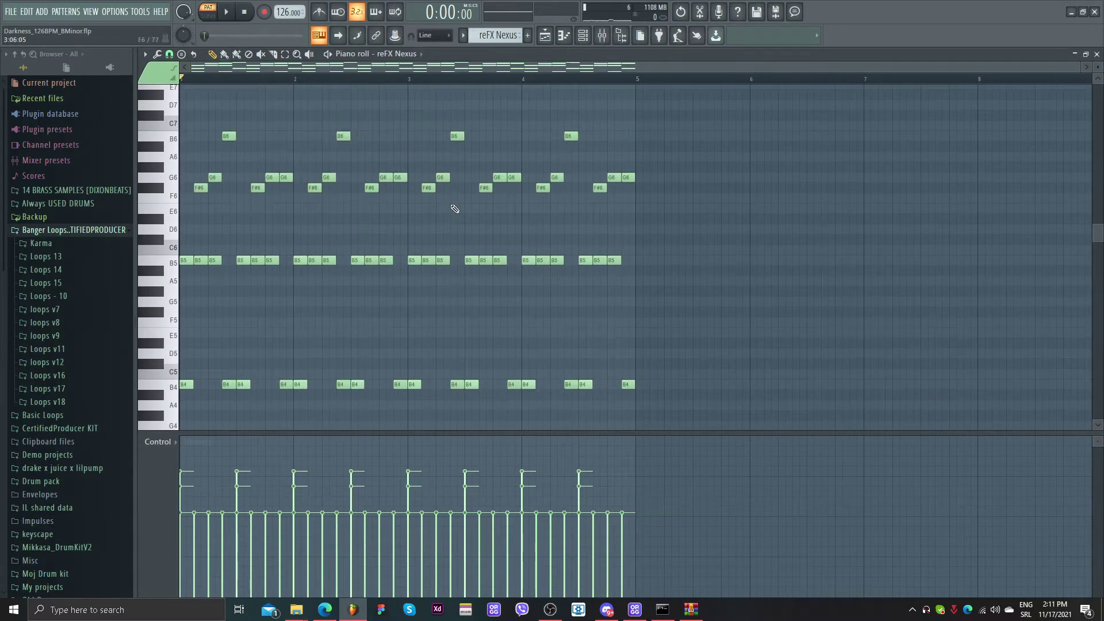
key(space)
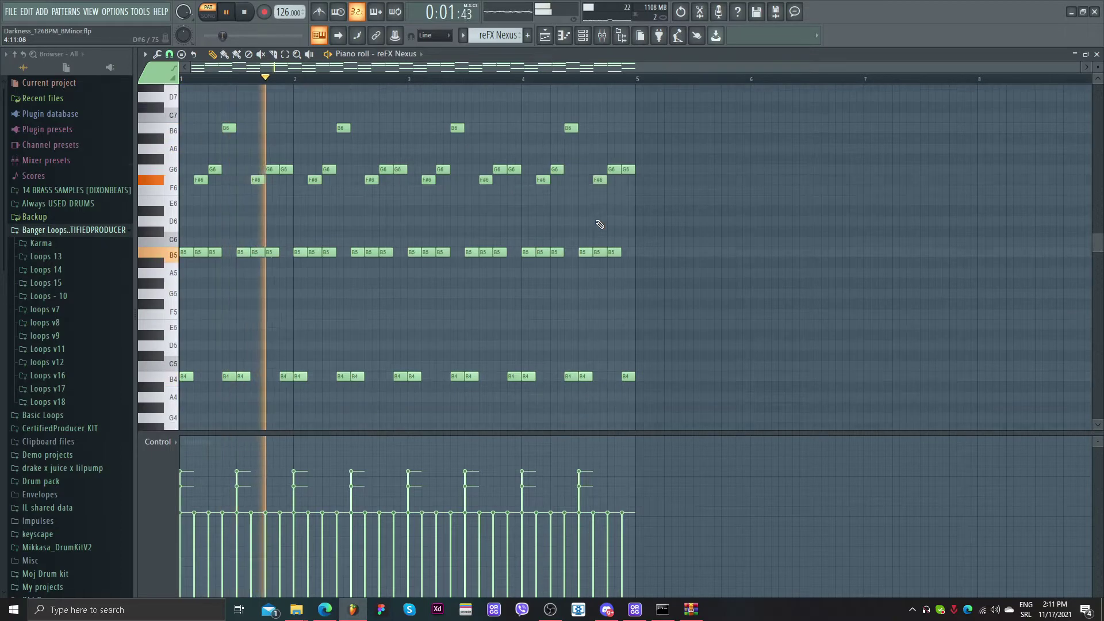
scroll(599, 224, down, 5)
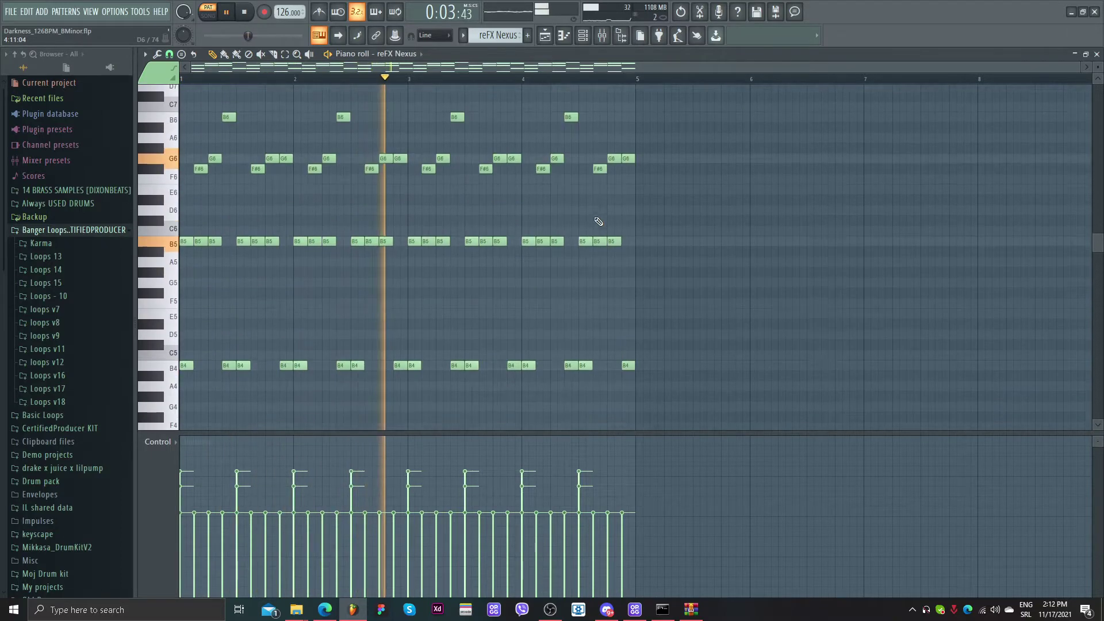
scroll(598, 222, up, 5)
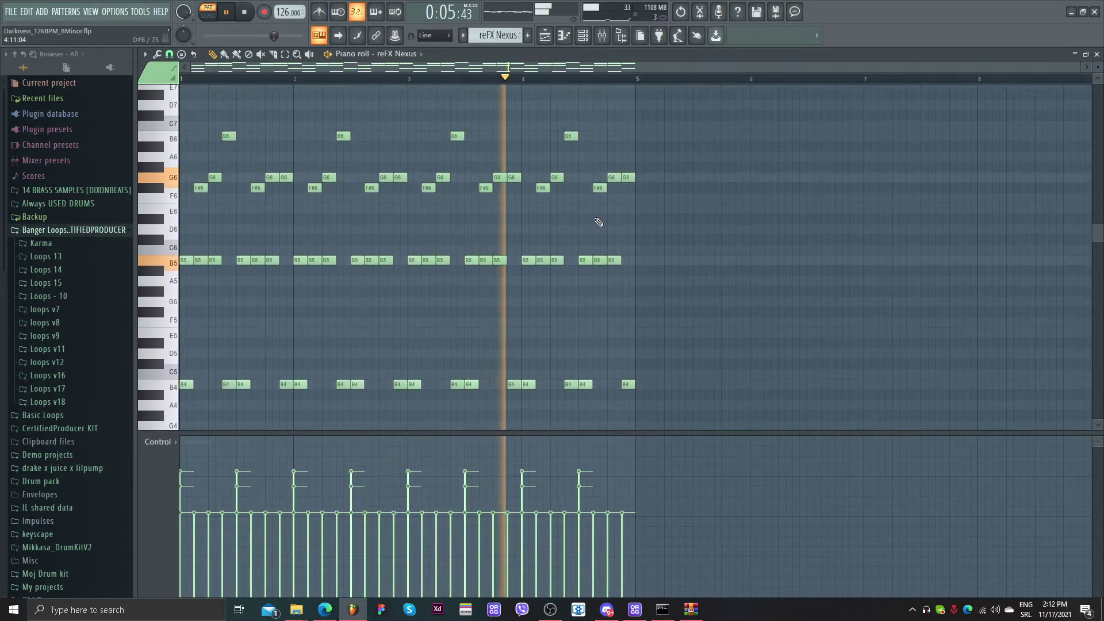
key(space)
- Examine the lower octave notes of the reFX Nexus pattern and play its opening
scroll(598, 222, down, 6)
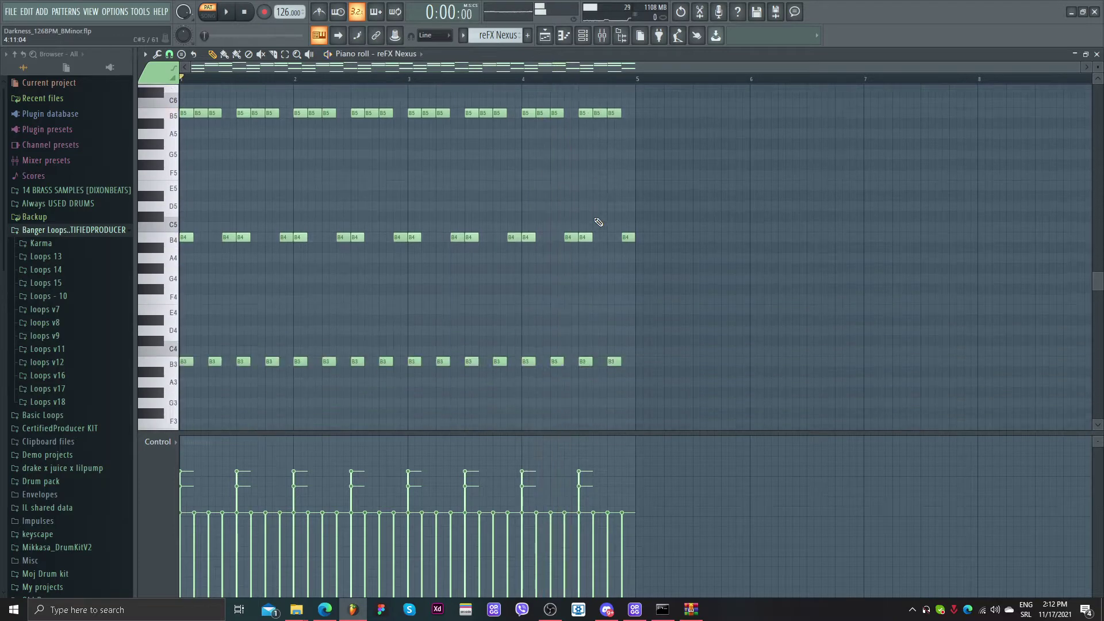
scroll(375, 286, up, 4)
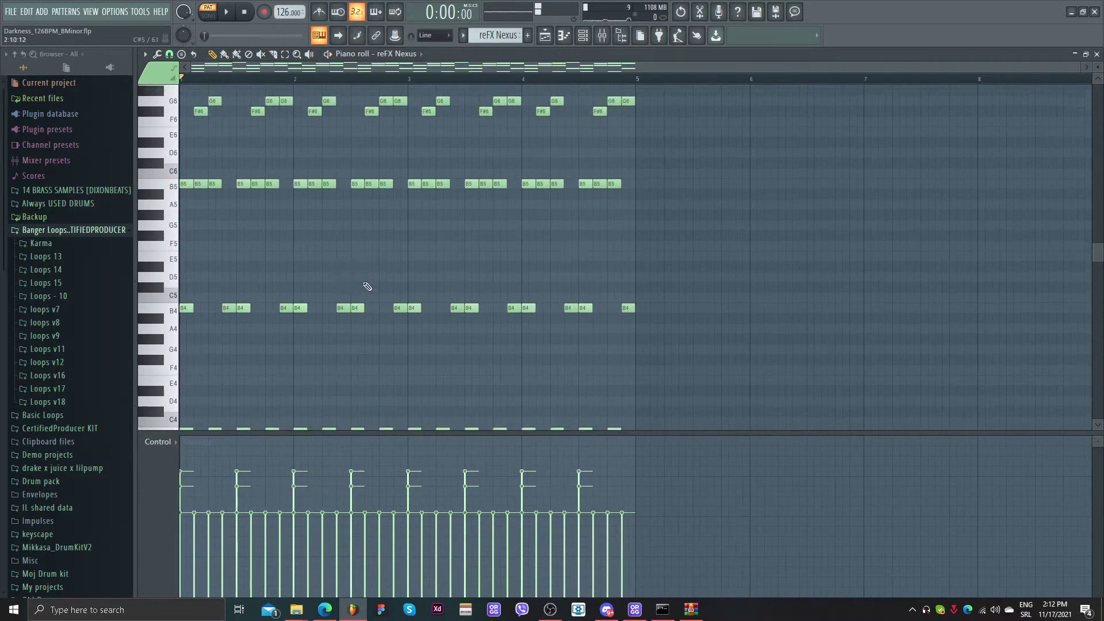
scroll(378, 282, up, 1)
key(space)
ctrl+scroll(377, 279, up, 1)
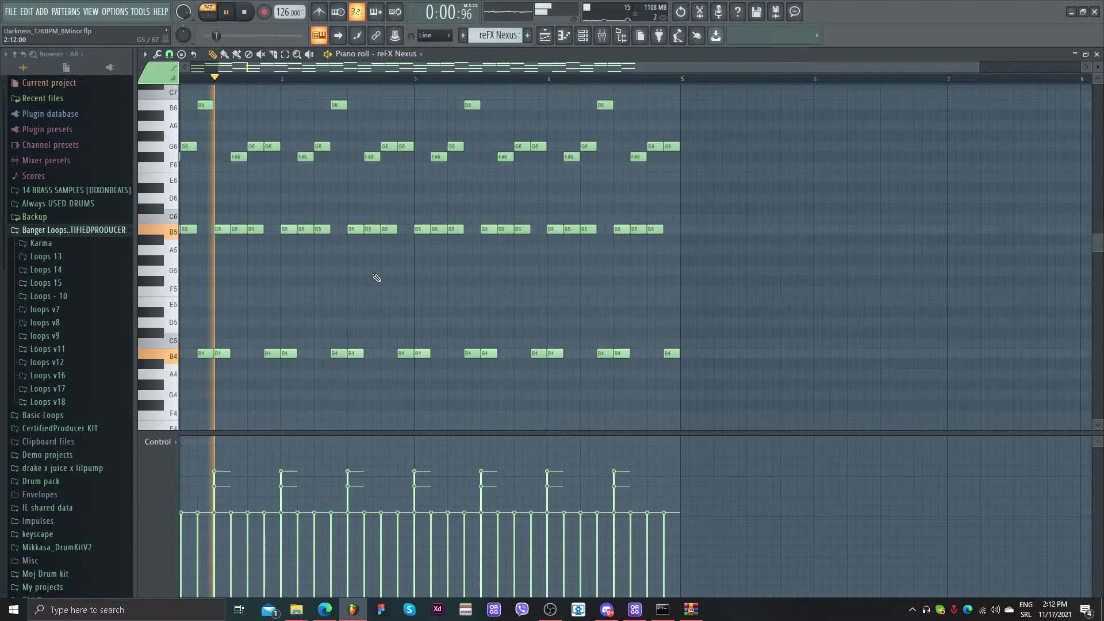
ctrl+scroll(376, 277, down, 1)
key(space)
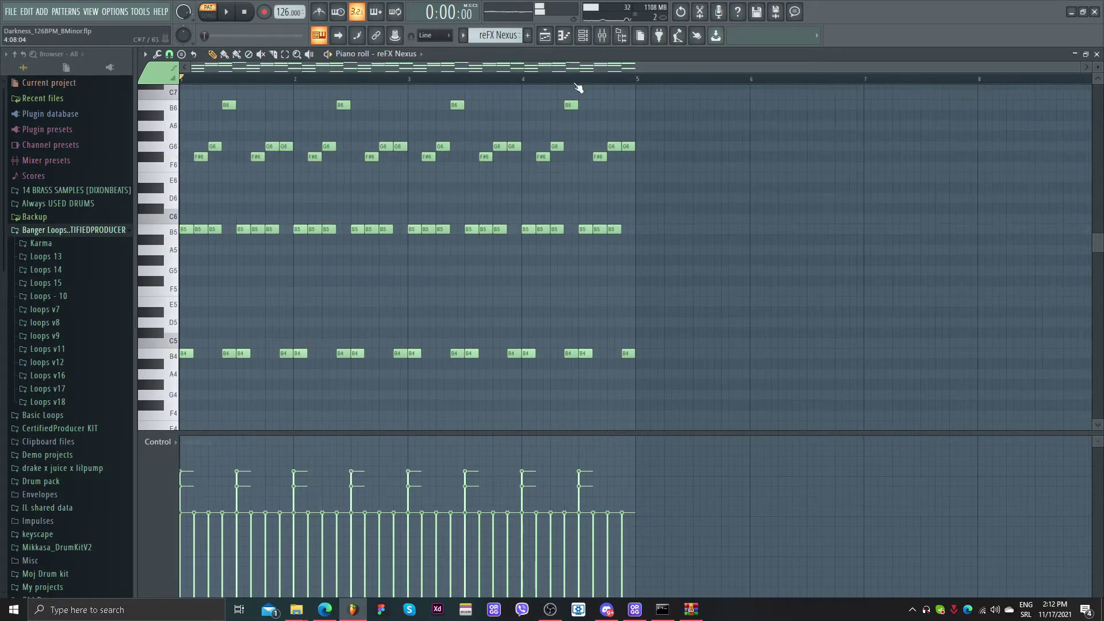
- Check the effects chain on mixer Insert 5, close the mixer and listen to the reFX Nexus melody again
click(603, 36)
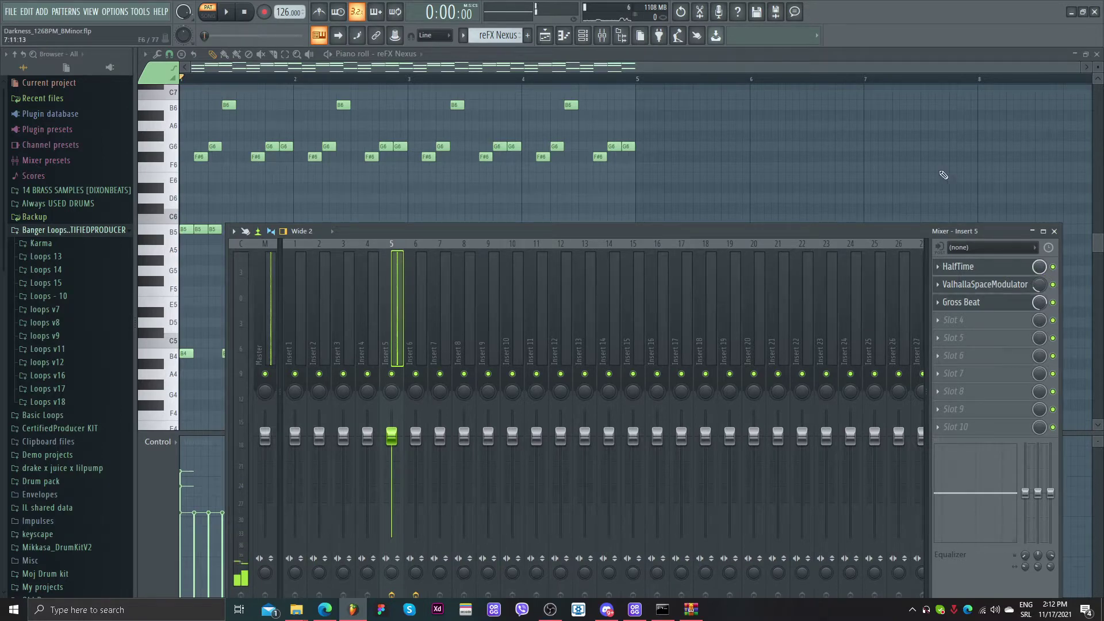
key(F9)
key(space)
scroll(567, 218, up, 1)
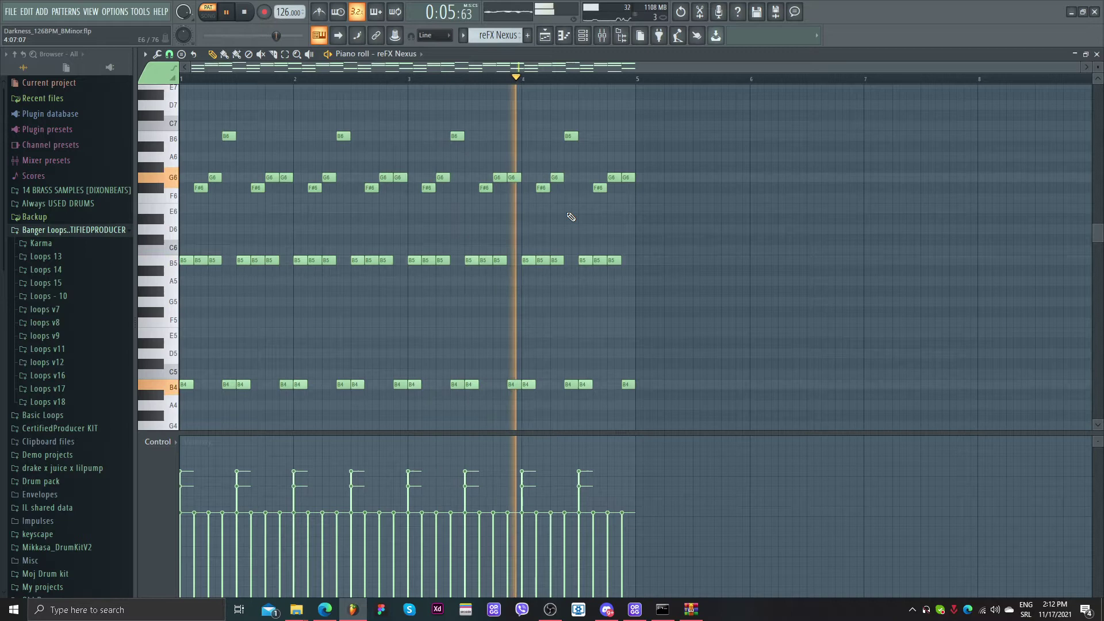
key(space)
scroll(569, 216, down, 3)
- Play the reFX Nexus pattern with the mixer open and inspect the ValhallaSpaceModulator settings on Insert 5
click(601, 36)
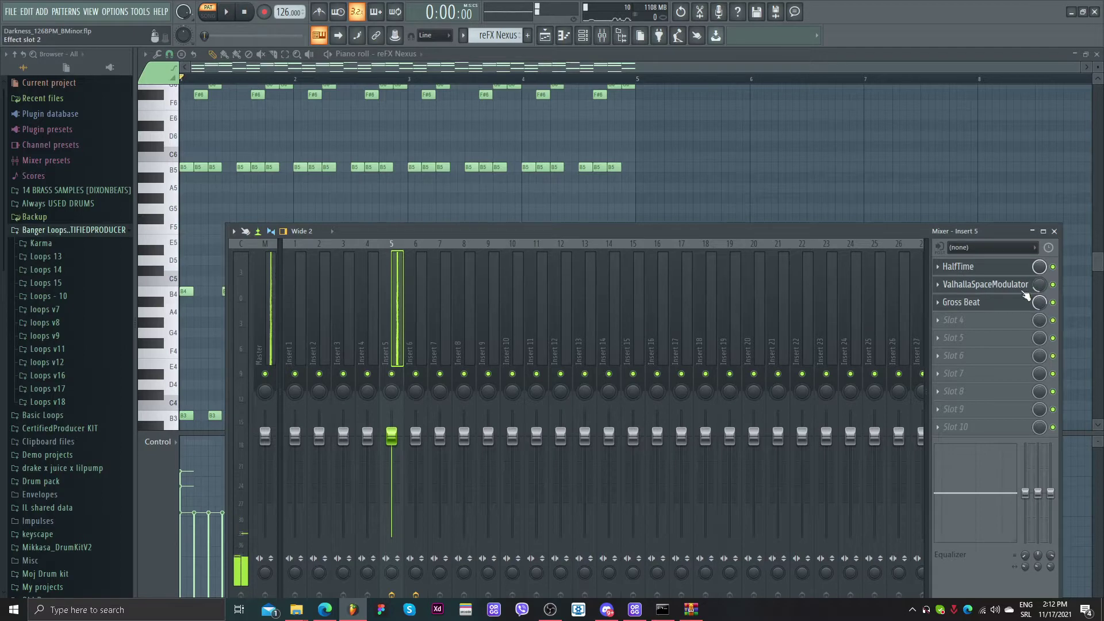
key(space)
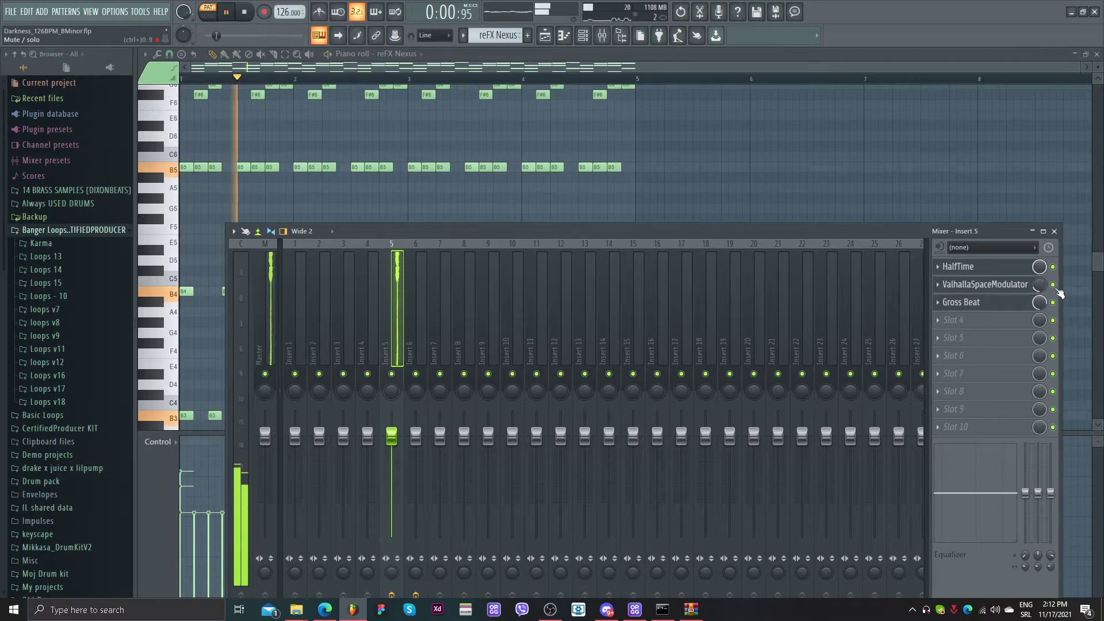
click(1012, 284)
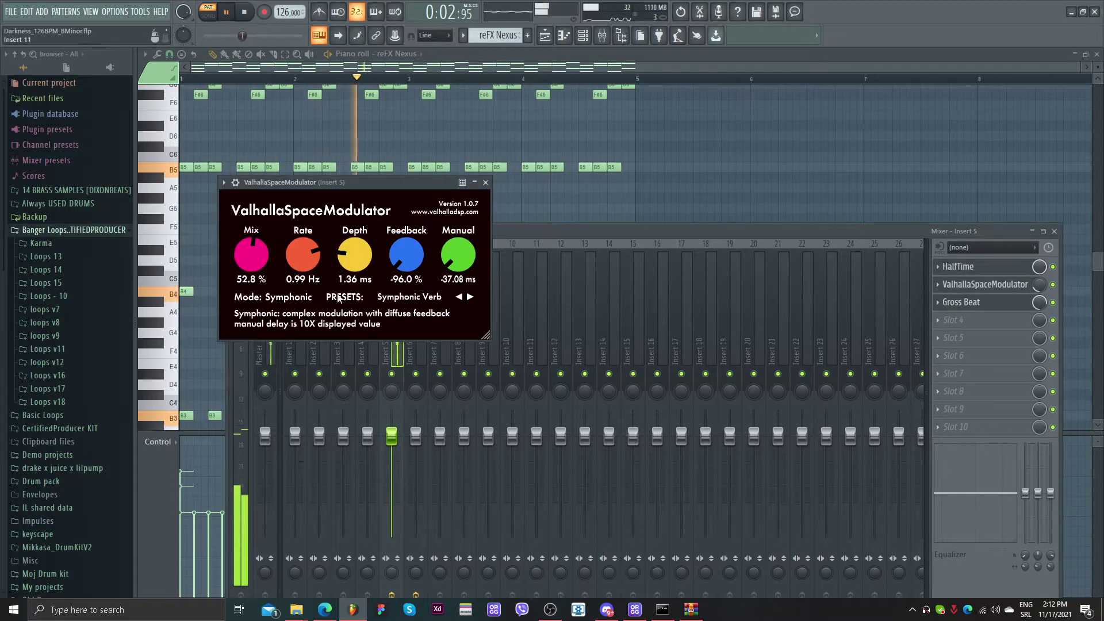
click(485, 182)
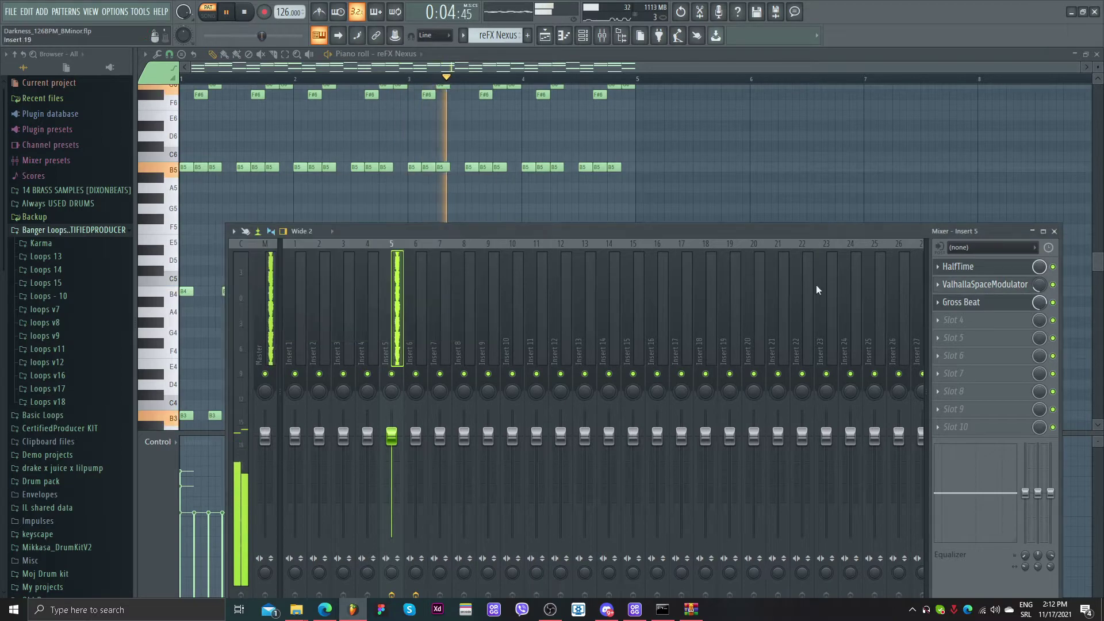
- Inspect Gross Beat's Sidechain volume preset on Insert 5 and compare playback with the effect bypassed and enabled
click(1008, 302)
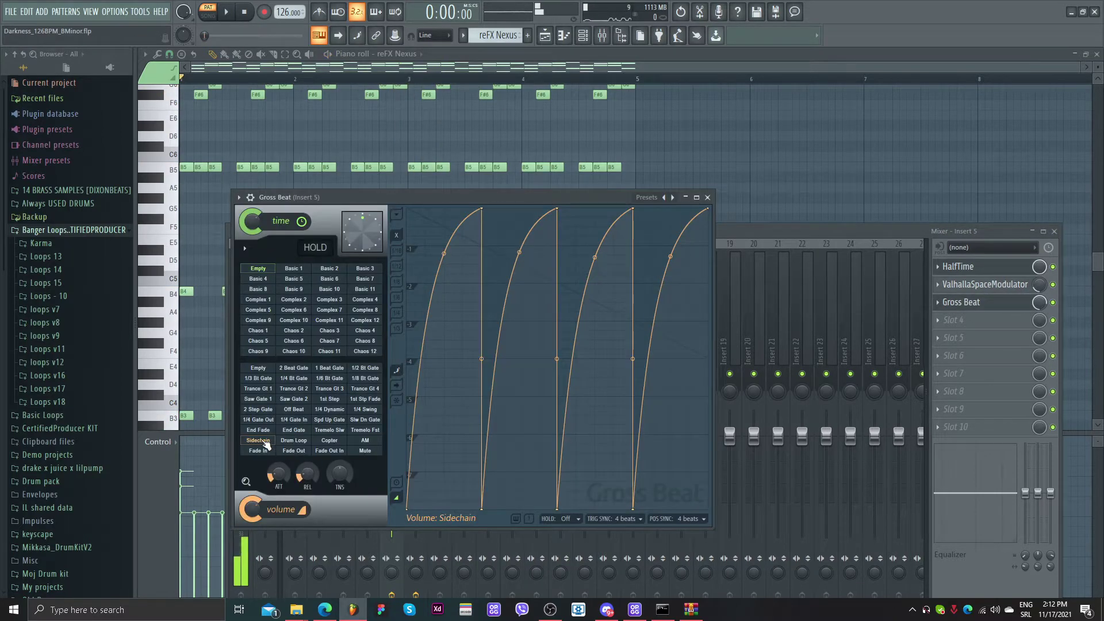
click(1054, 303)
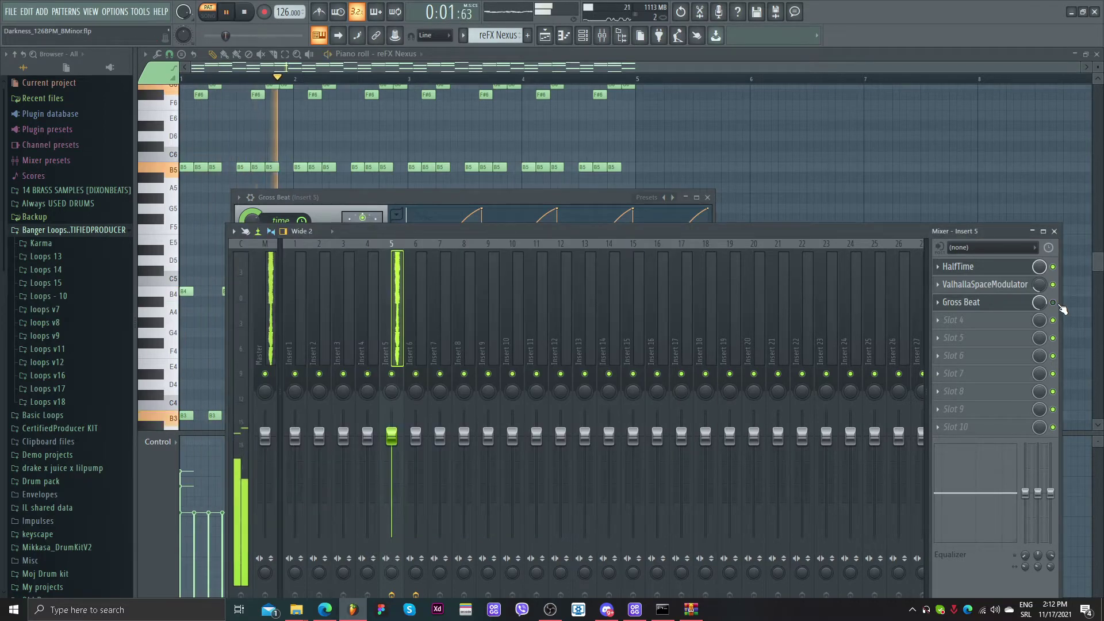
key(space)
key(space)
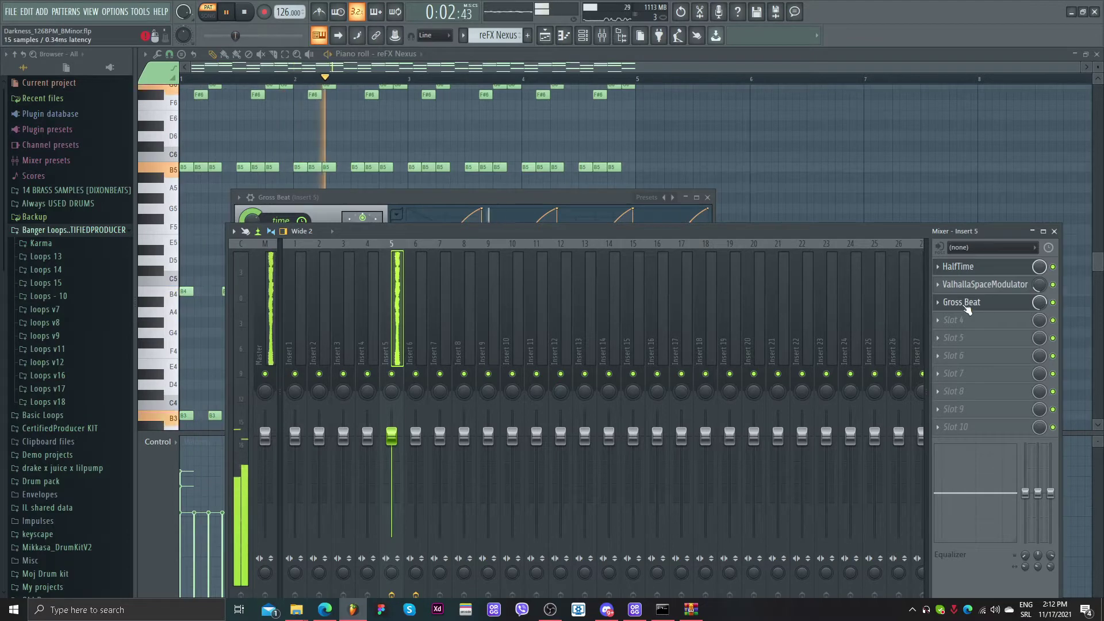
- Close the mixer and Gross Beat windows and switch from the reFX Nexus piano roll to the playlist arrangement
right_click(791, 175)
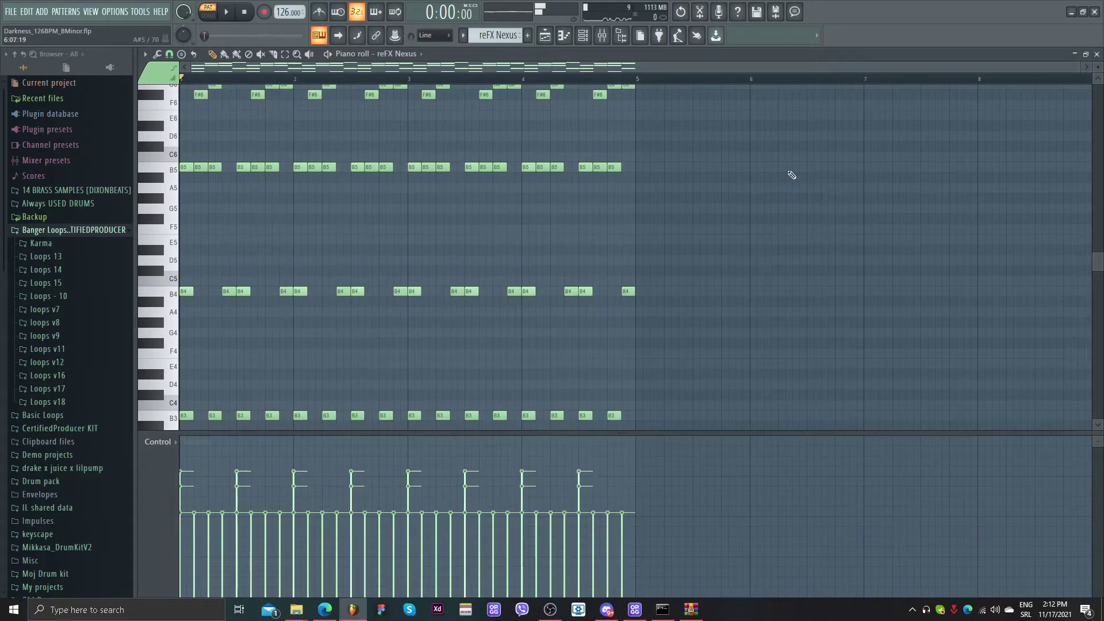
click(549, 41)
scroll(467, 198, up, 2)
scroll(449, 244, down, 2)
scroll(409, 242, up, 4)
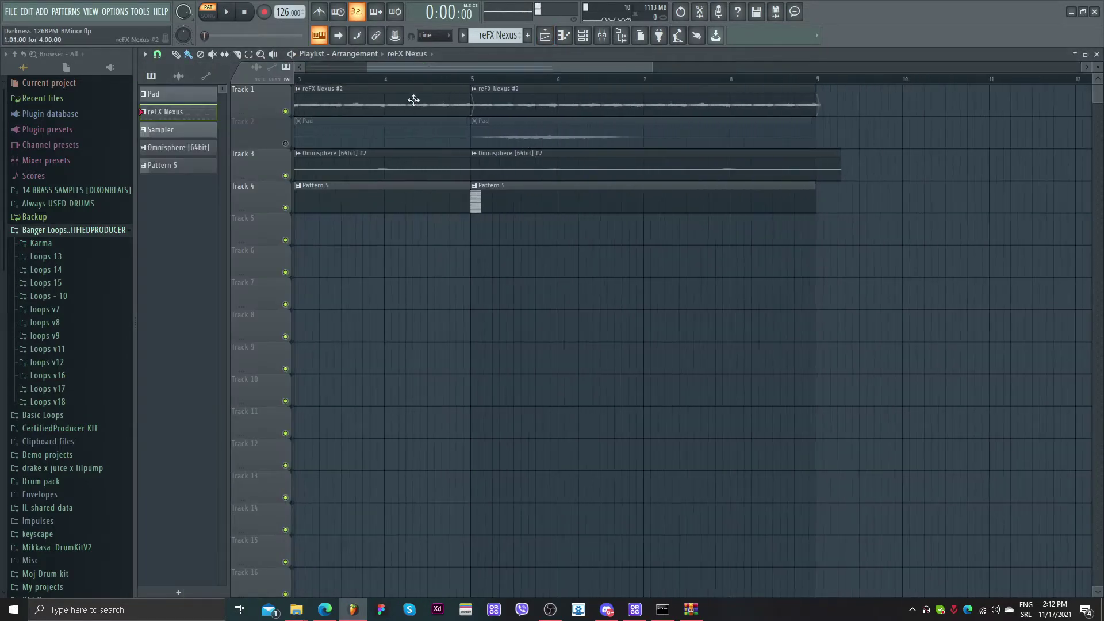
scroll(414, 101, up, 3)
- Solo the Pad on Track 2 and listen to its clip from the start
click(285, 143)
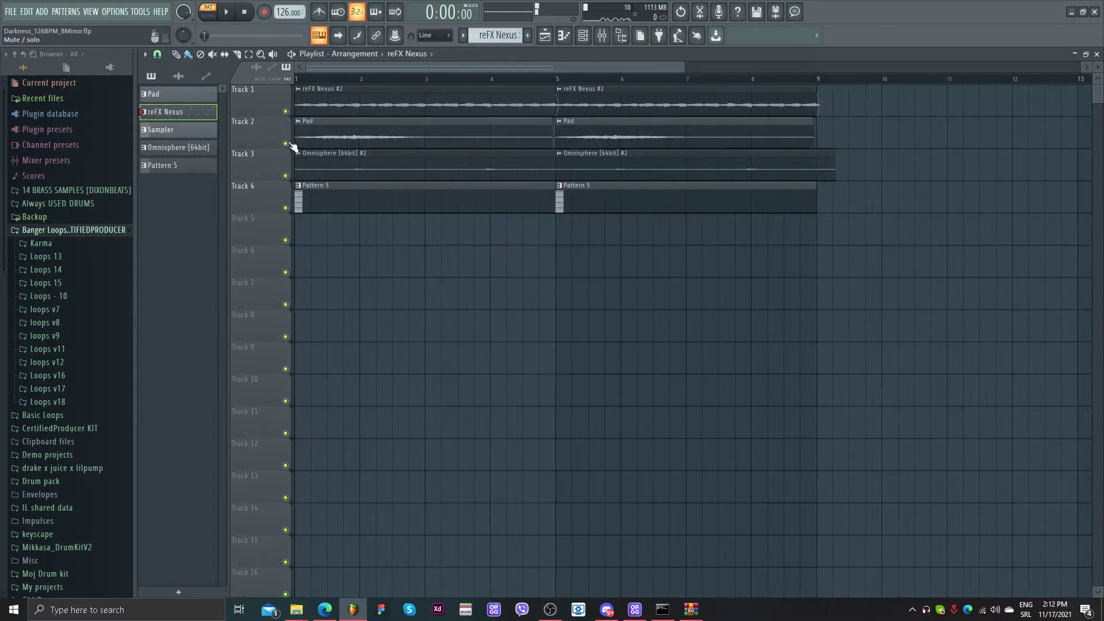
right_click(285, 143)
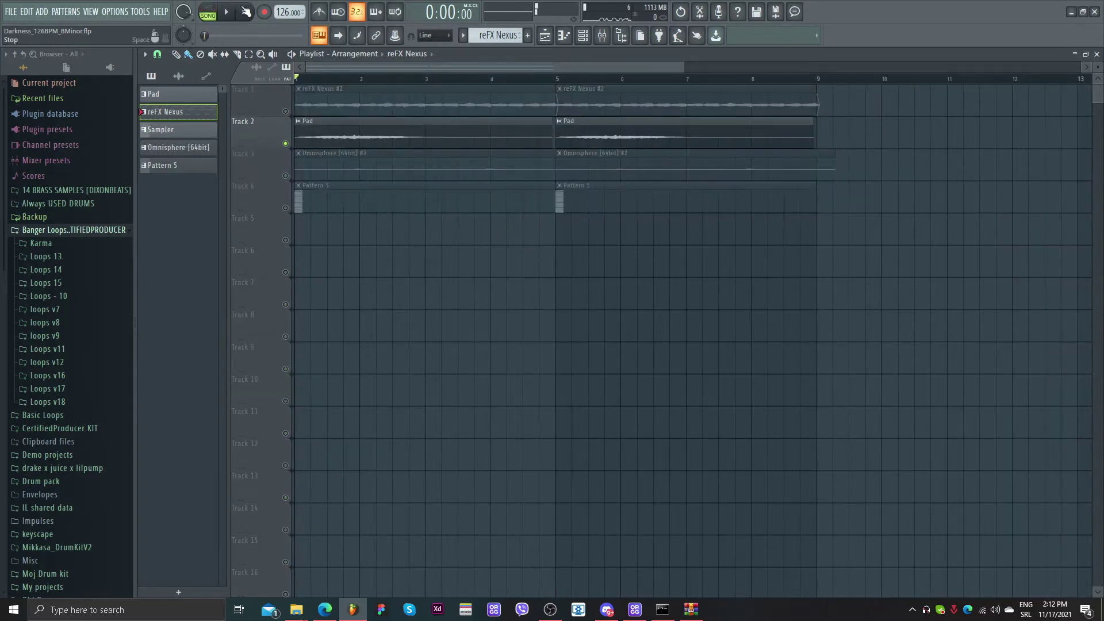
key(space)
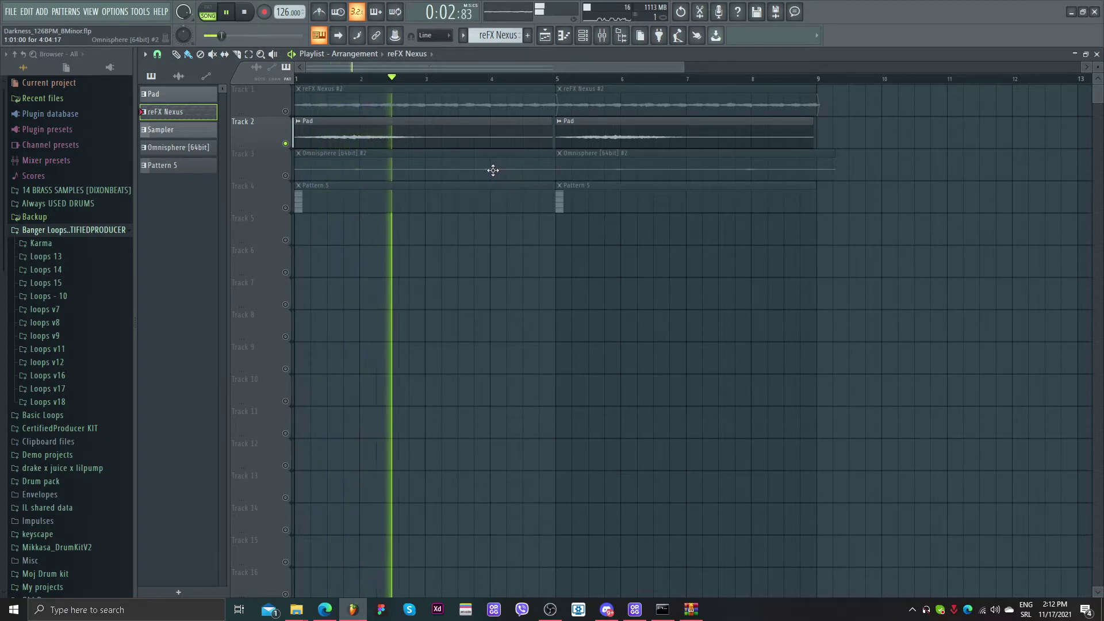
click(246, 14)
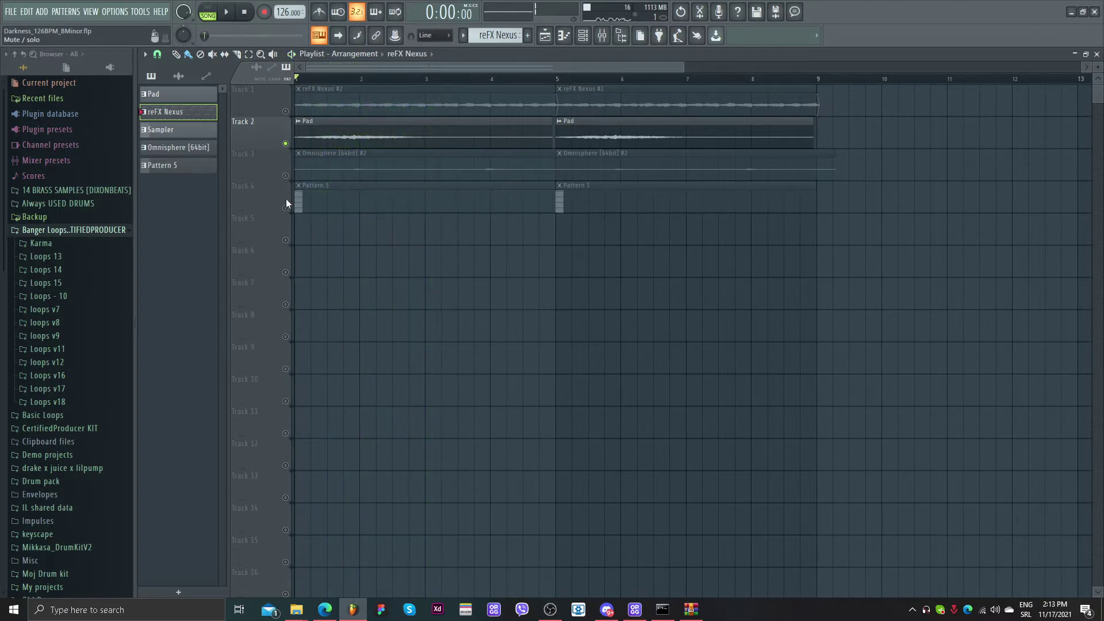
- Enable the Omnisphere on Track 3, mute the Pad track and play the Omnisphere part alone
click(285, 175)
click(285, 143)
ctrl+scroll(452, 311, up, 1)
ctrl+scroll(463, 323, down, 2)
ctrl+scroll(406, 207, up, 3)
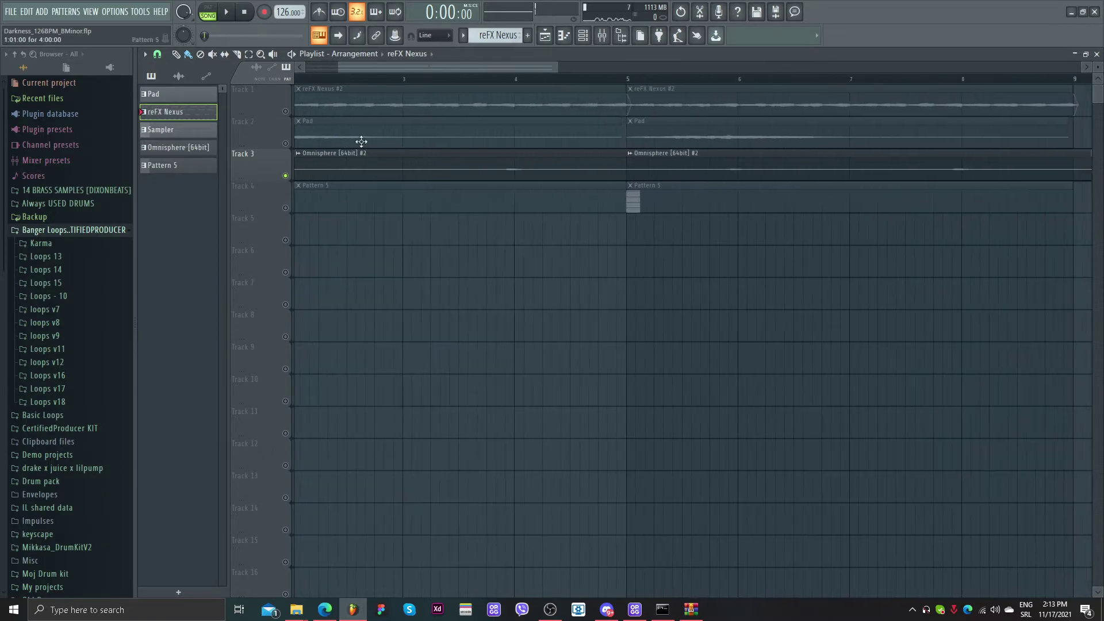
drag(337, 79, 35, 79)
key(space)
ctrl+scroll(513, 308, down, 2)
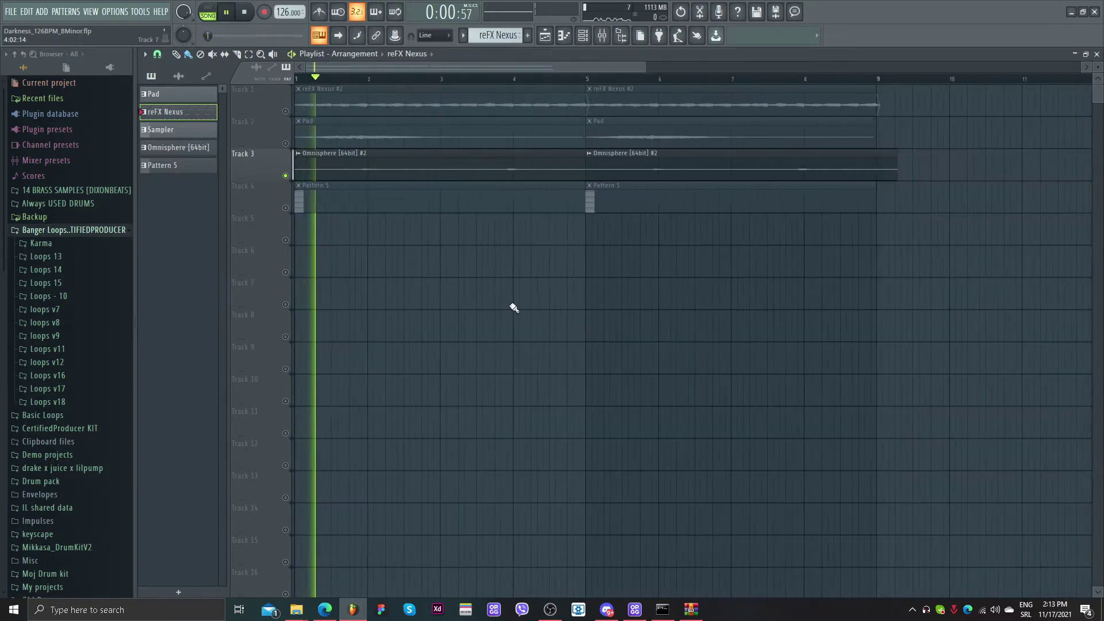
ctrl+scroll(514, 308, down, 1)
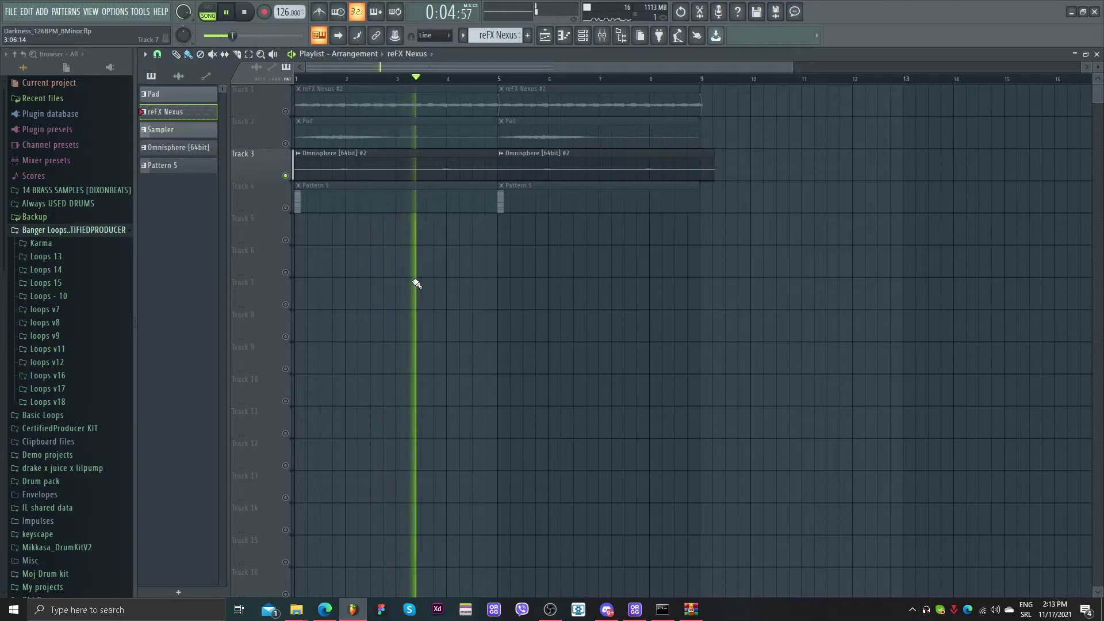
key(space)
- Set the track mutes so that only the reFX Nexus #2 audio on Track 1 stays active
click(285, 176)
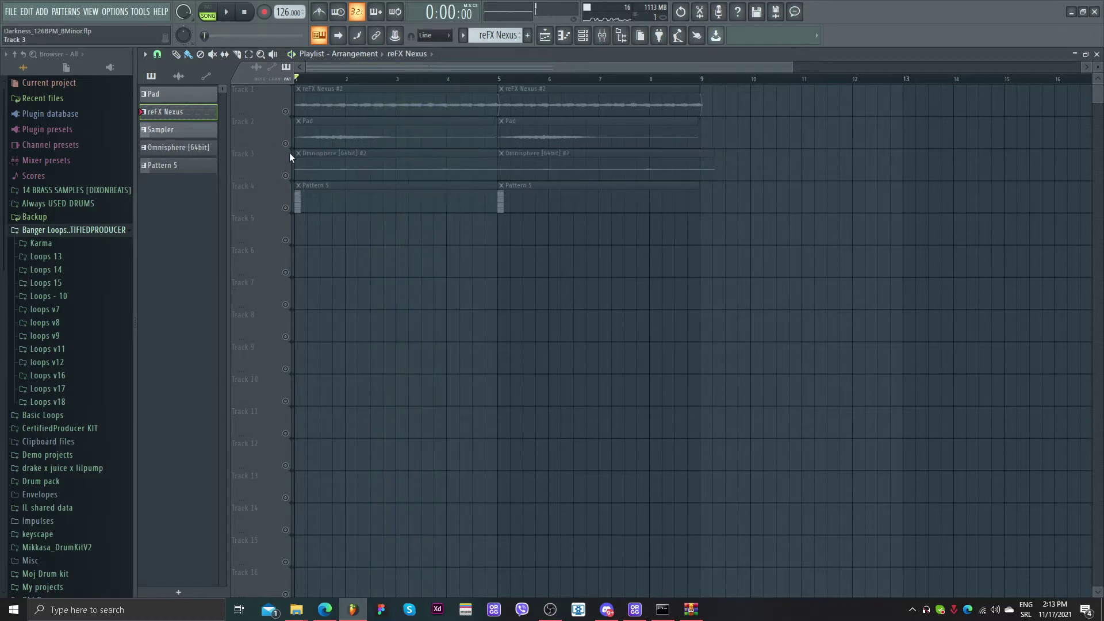
click(285, 143)
click(285, 111)
click(286, 175)
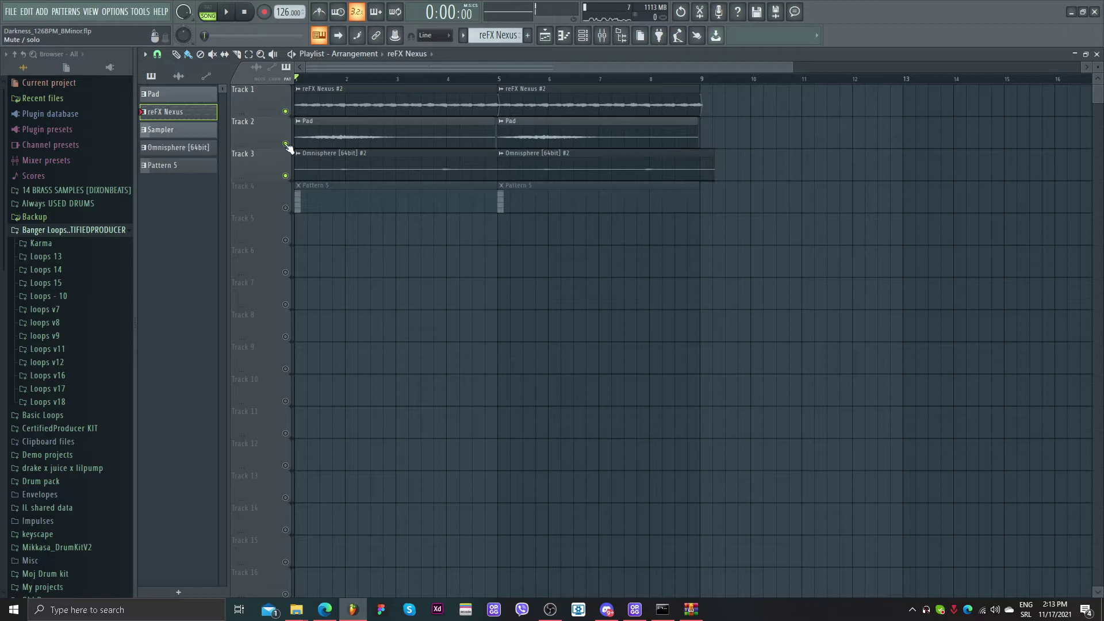
click(285, 143)
click(286, 176)
- Check the reFX Nexus #2 clip's pitch setting, play the clip and route it to mixer track 5
double_click(318, 107)
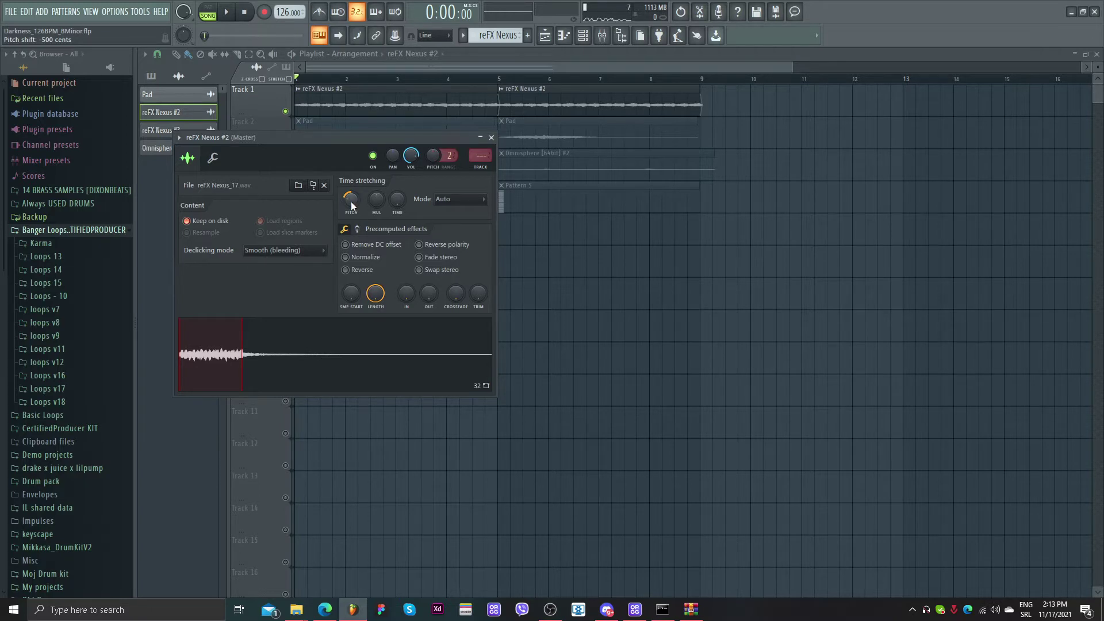
key(Escape)
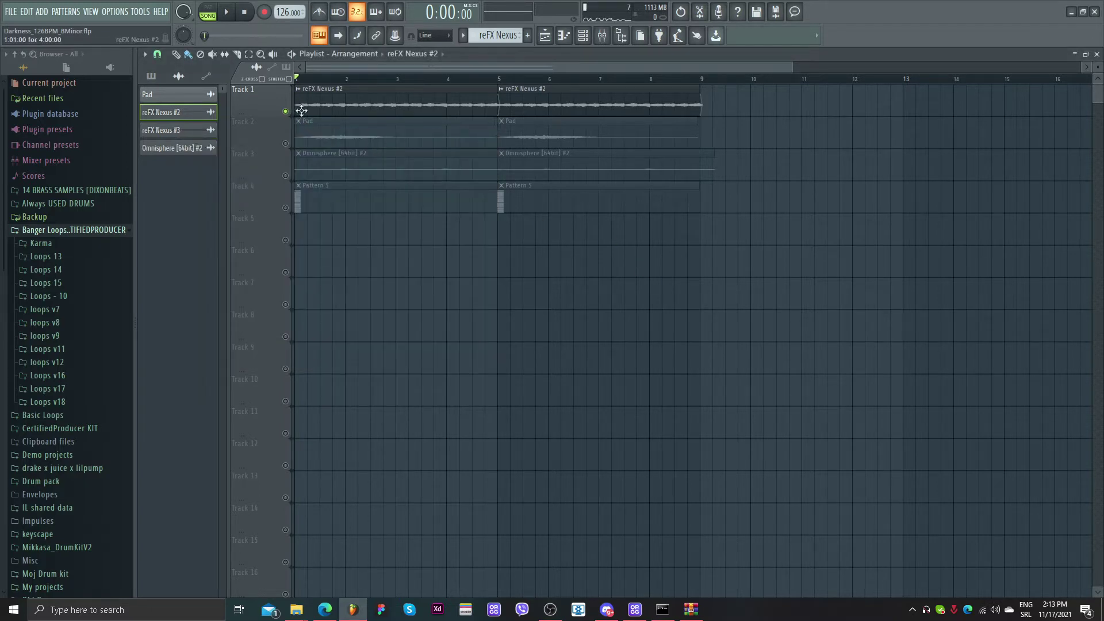
double_click(319, 106)
key(space)
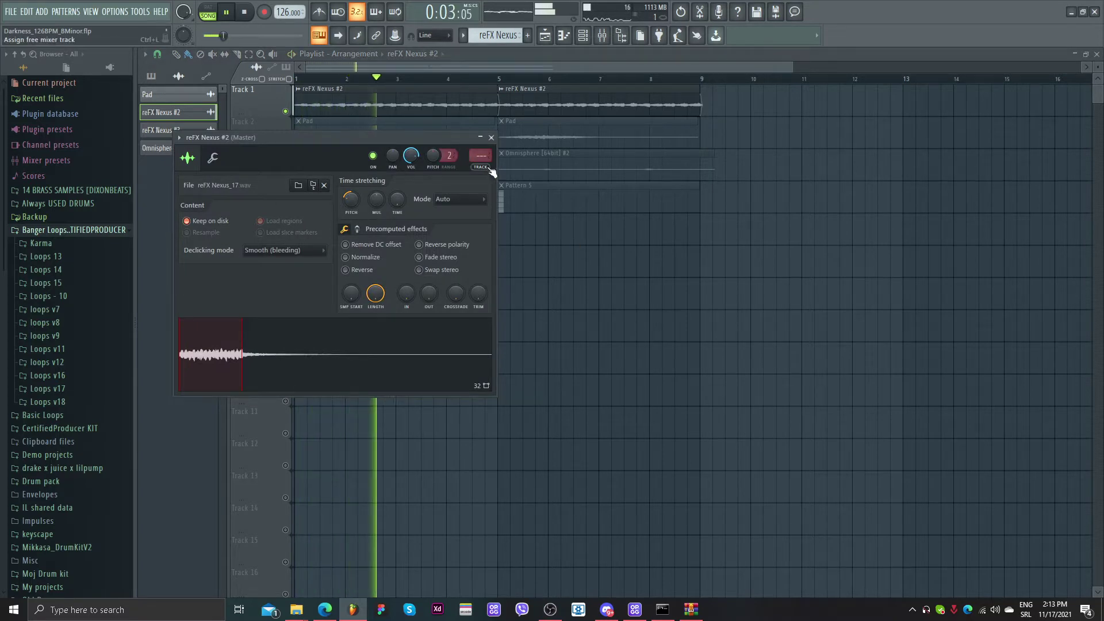
key(space)
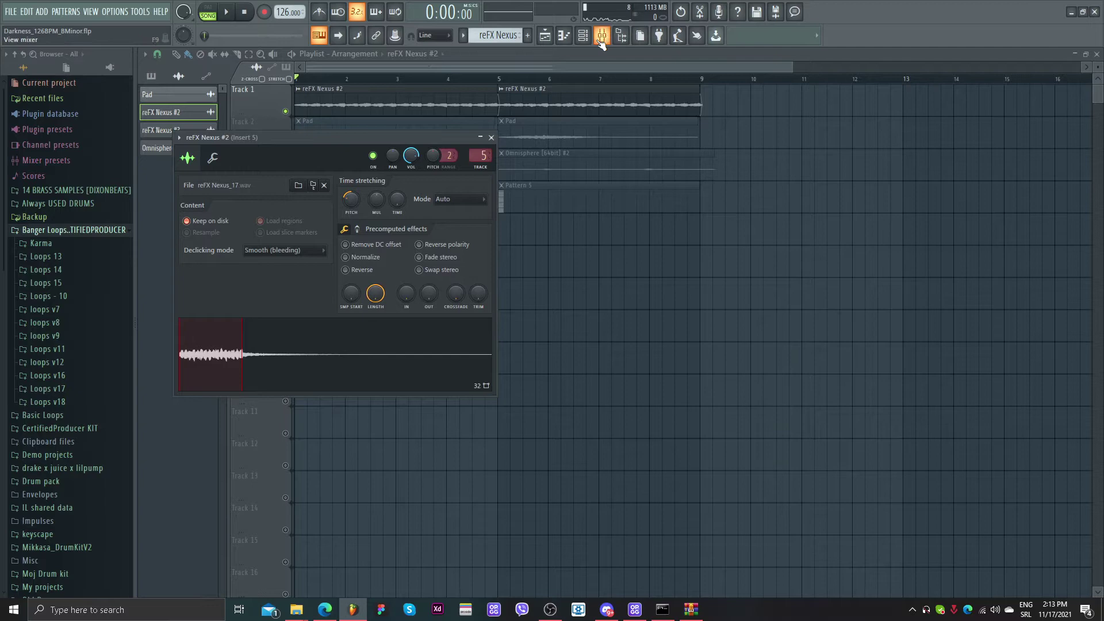
- Bypass HalfTime, ValhallaSpaceModulator and Gross Beat on mixer Insert 5 and recheck the reFX Nexus #2 clip's settings
click(601, 36)
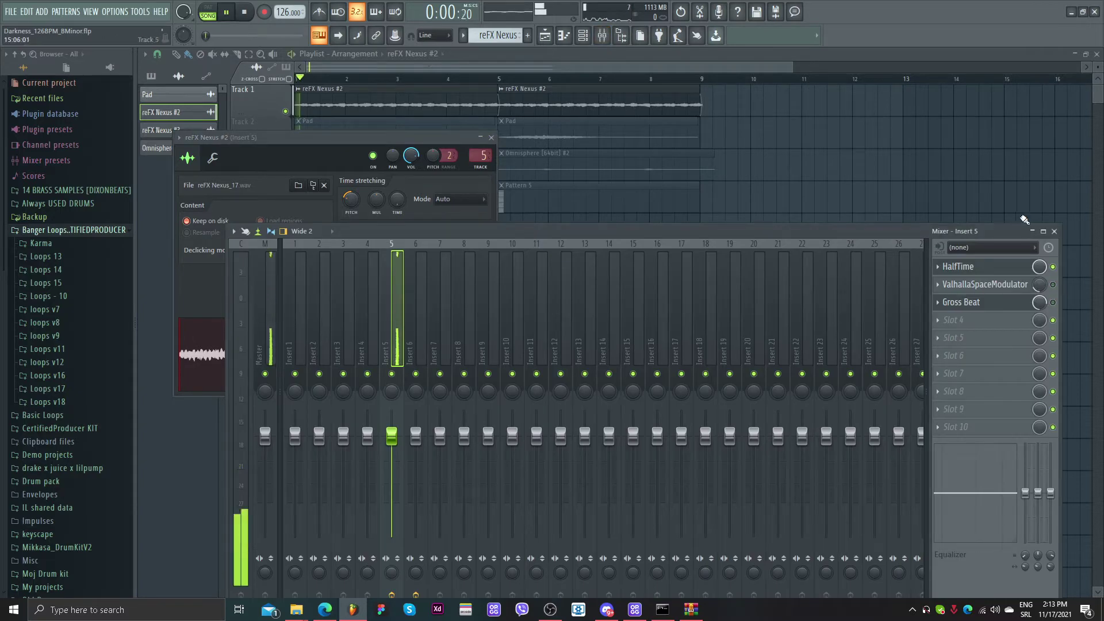
right_click(764, 151)
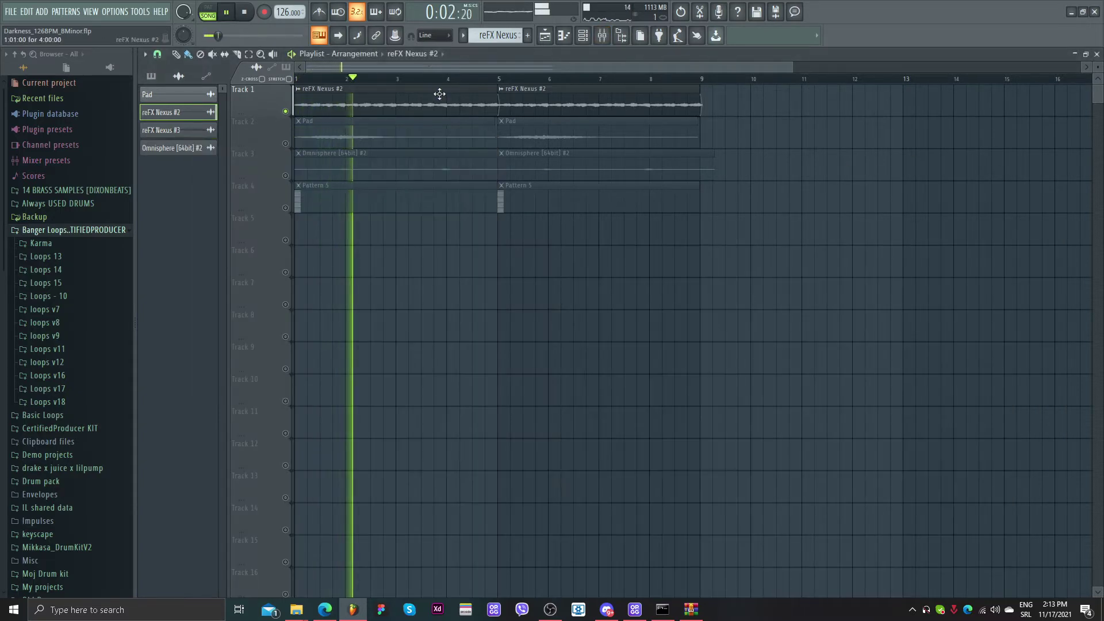
click(601, 36)
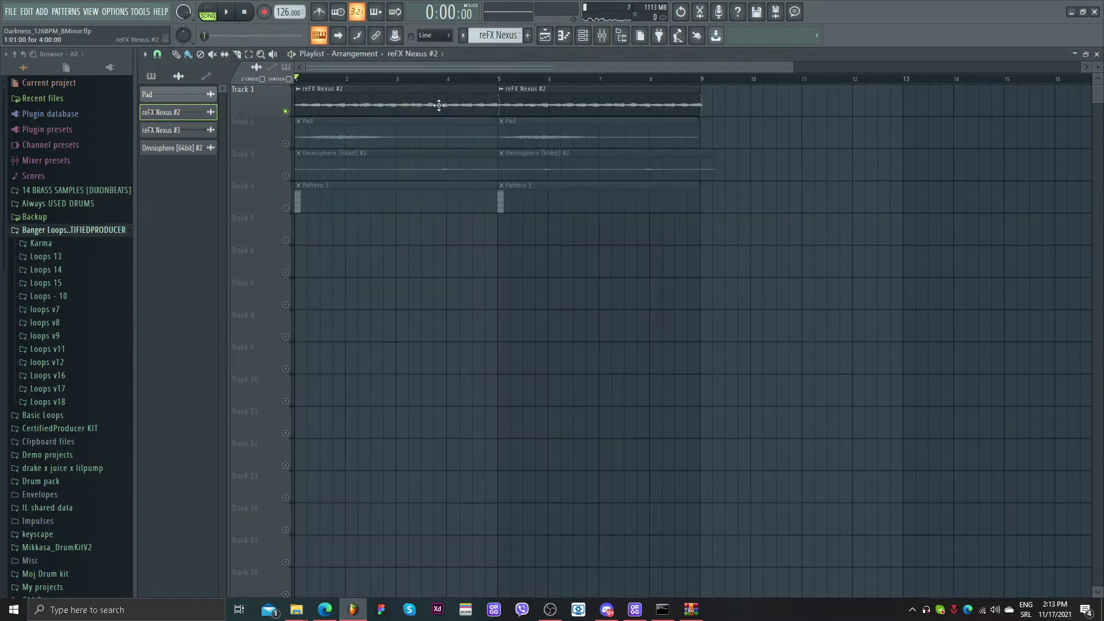
double_click(439, 105)
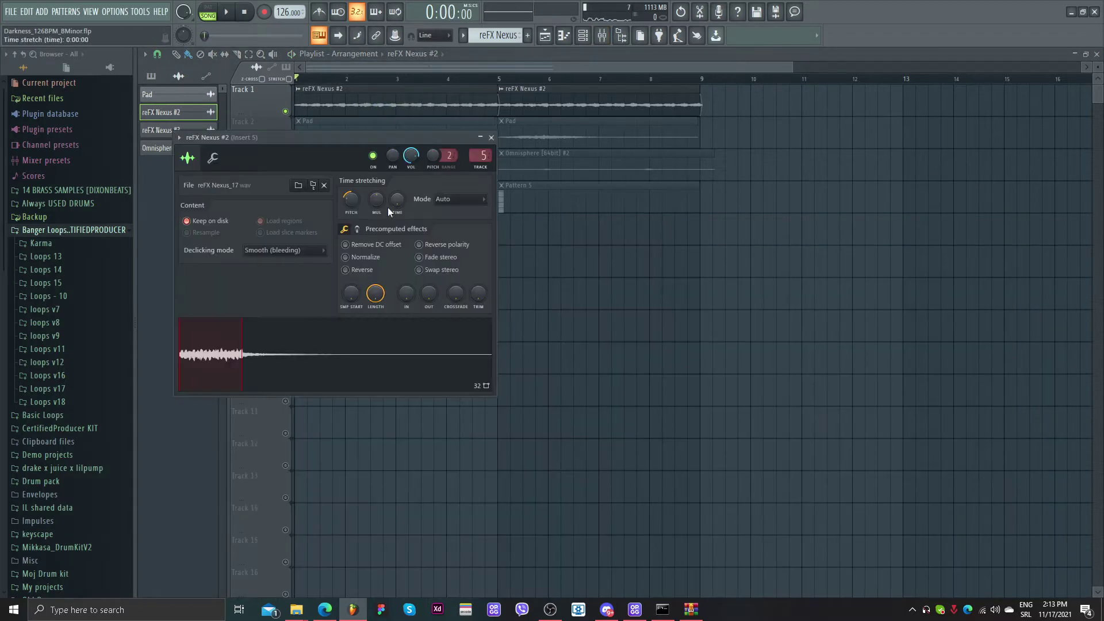
key(Escape)
key(space)
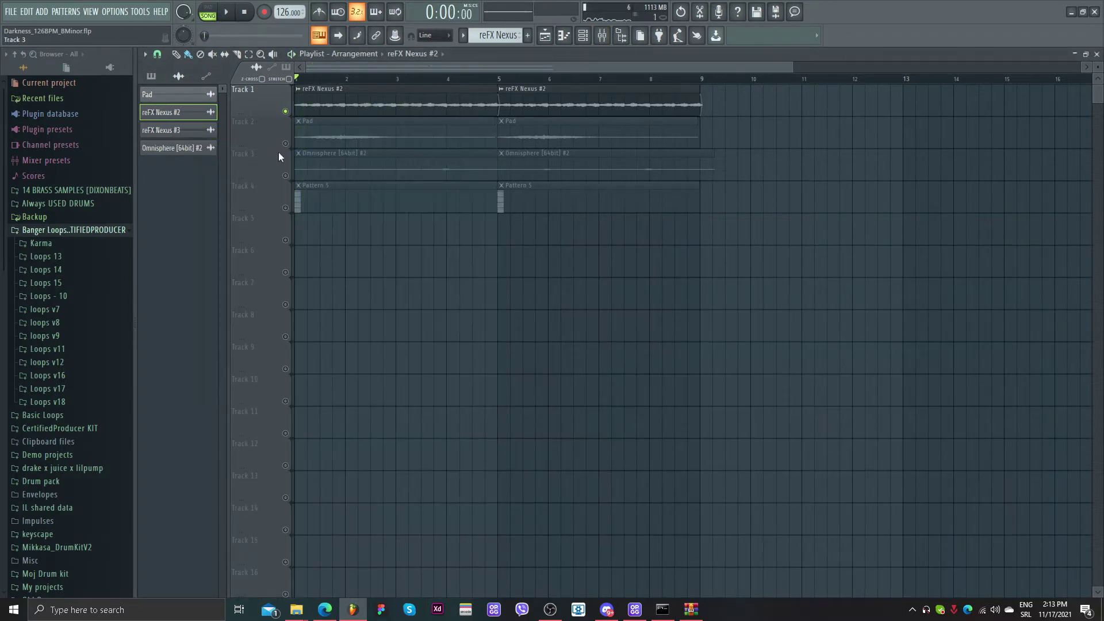
- Unmute the Pad on Track 2 and open the settings of the Pad and Omnisphere clips
click(285, 144)
double_click(310, 136)
key(Escape)
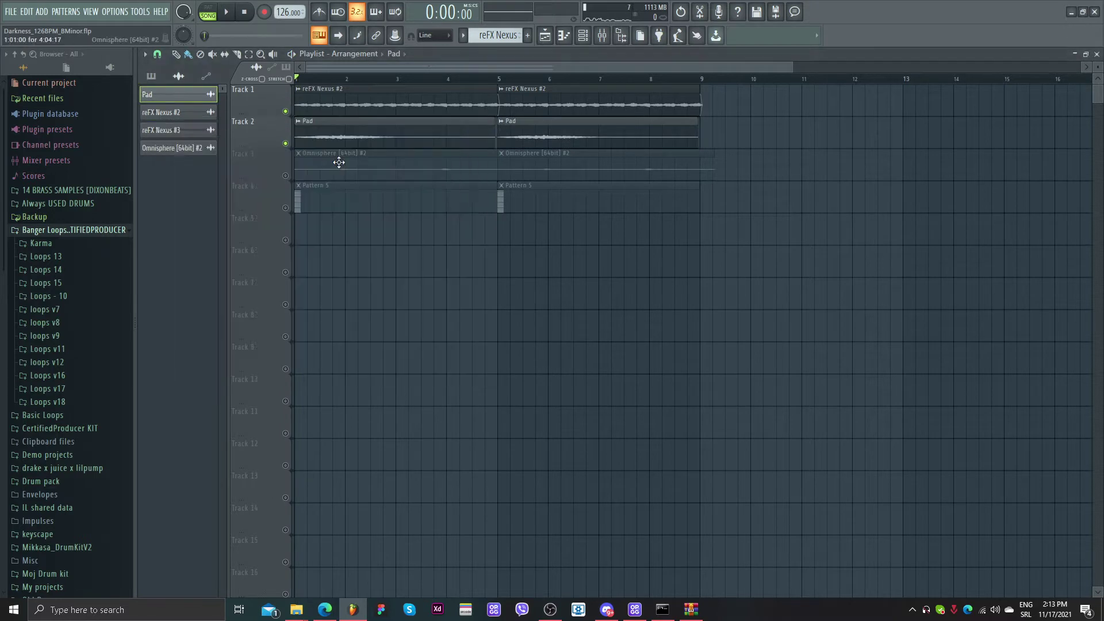
double_click(339, 163)
click(363, 224)
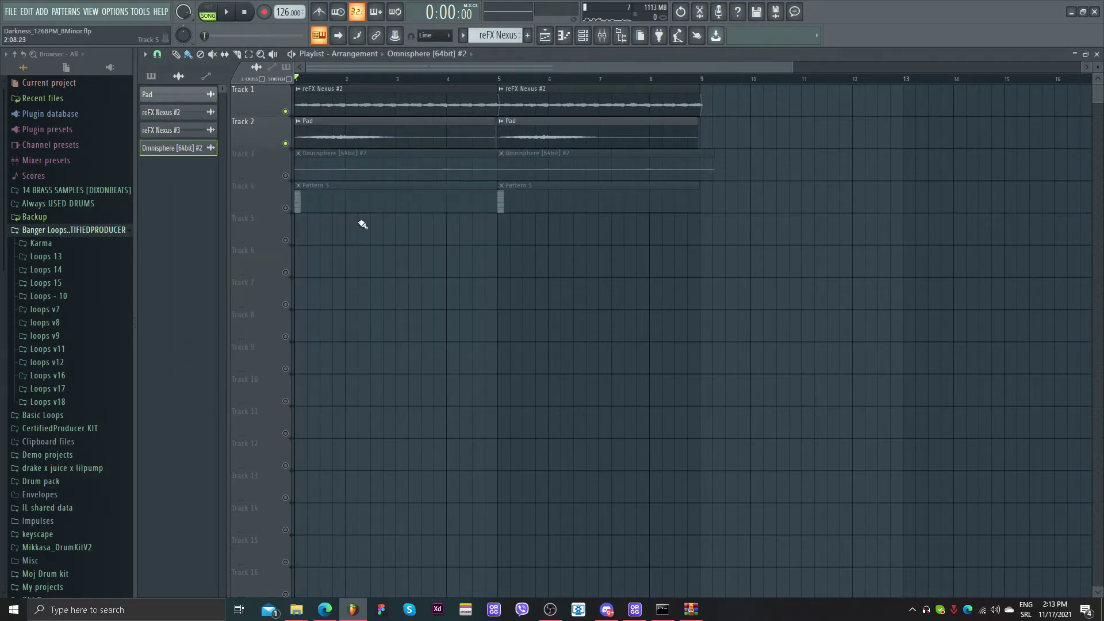
- Unmute the Omnisphere on Track 3 and play it together with the reFX Nexus and Pad tracks
click(285, 175)
scroll(491, 395, down, 2)
key(space)
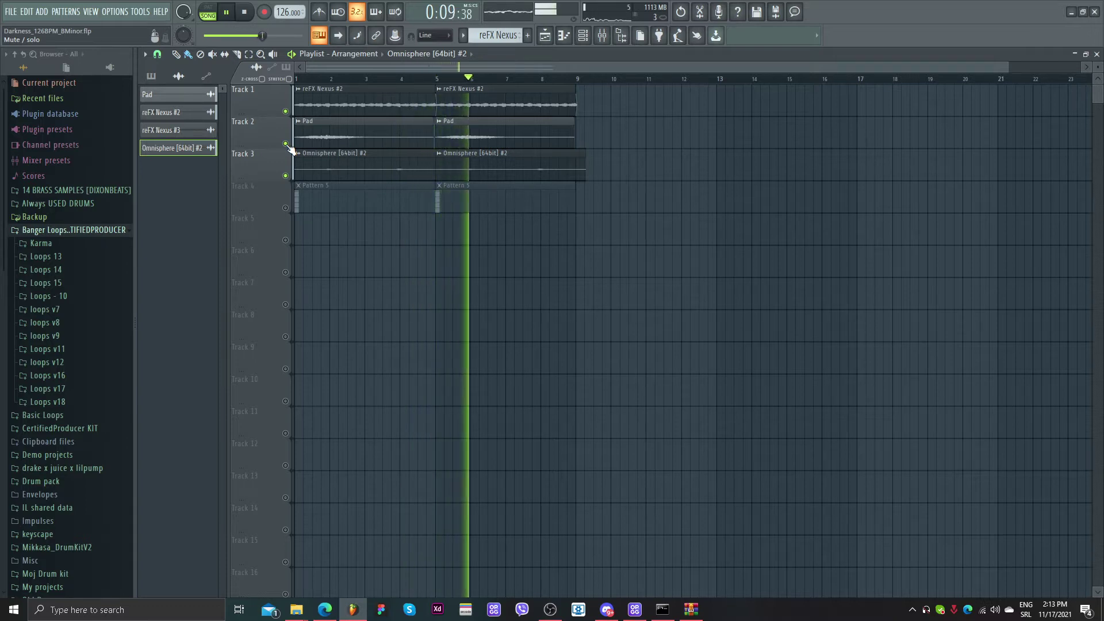
key(space)
- Unmute Pattern 5 on Track 4, then open the Channel rack and display all channels
scroll(434, 216, down, 1)
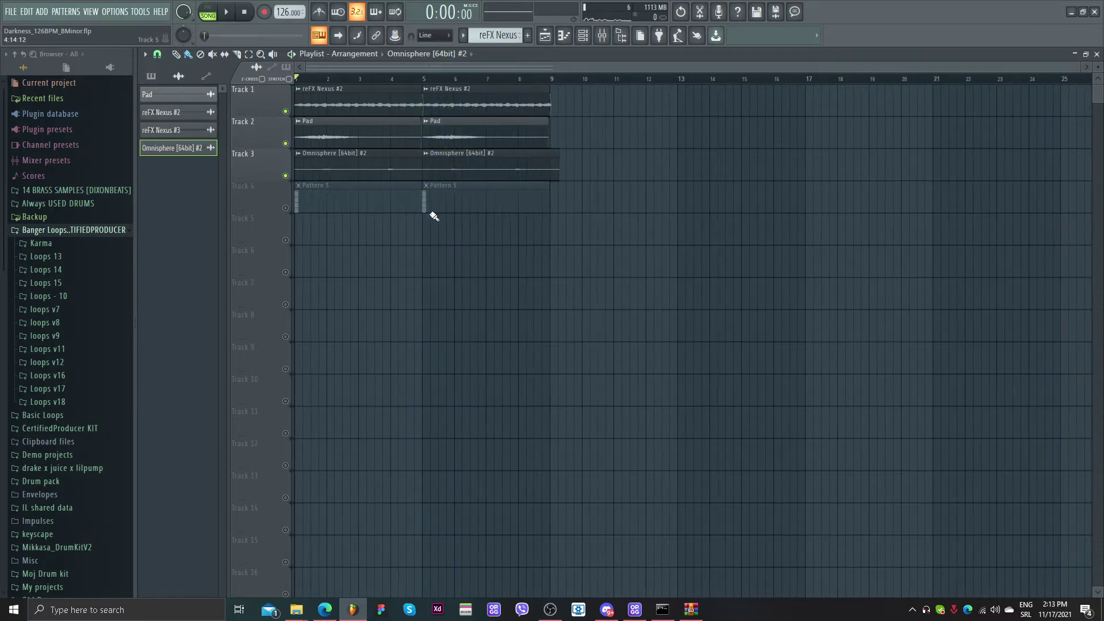
scroll(350, 225, up, 1)
click(285, 208)
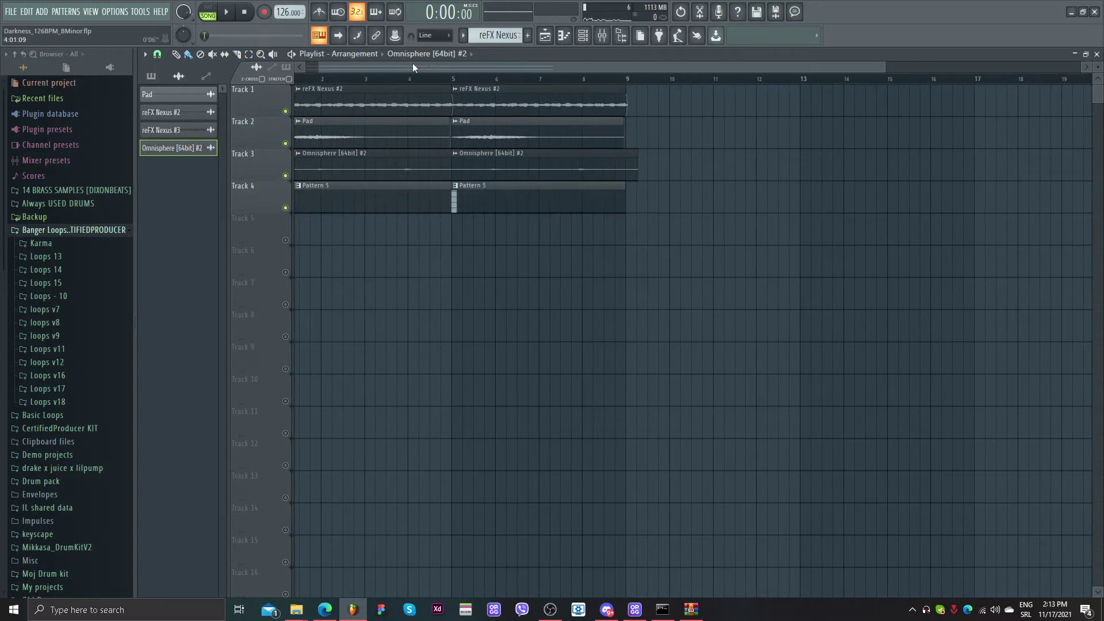
drag(413, 67, 395, 67)
click(582, 36)
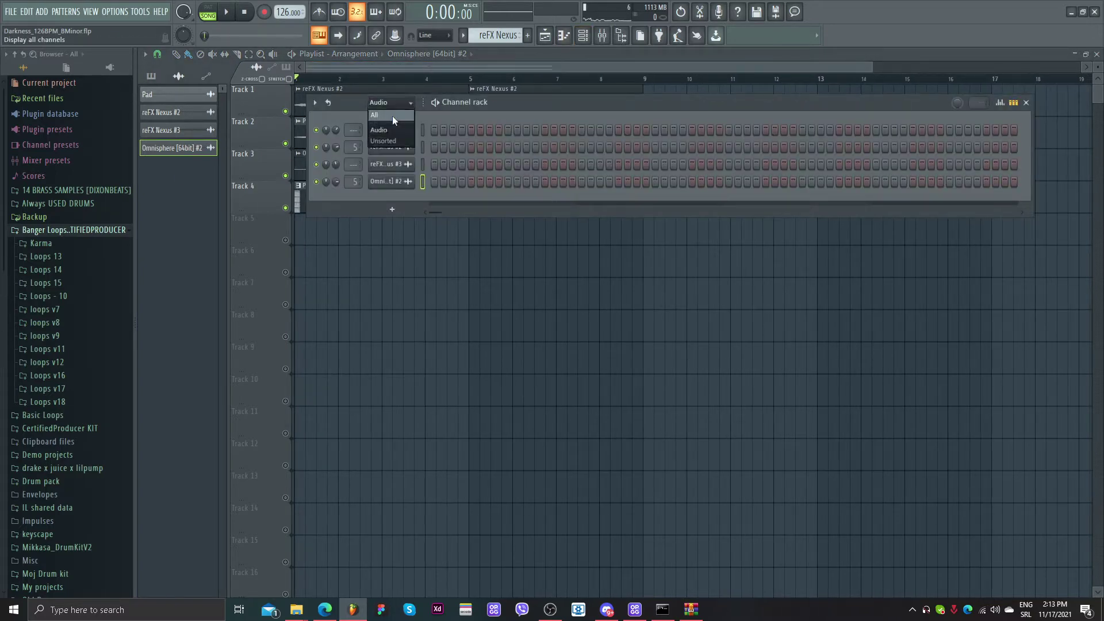
click(394, 118)
drag(519, 106, 578, 129)
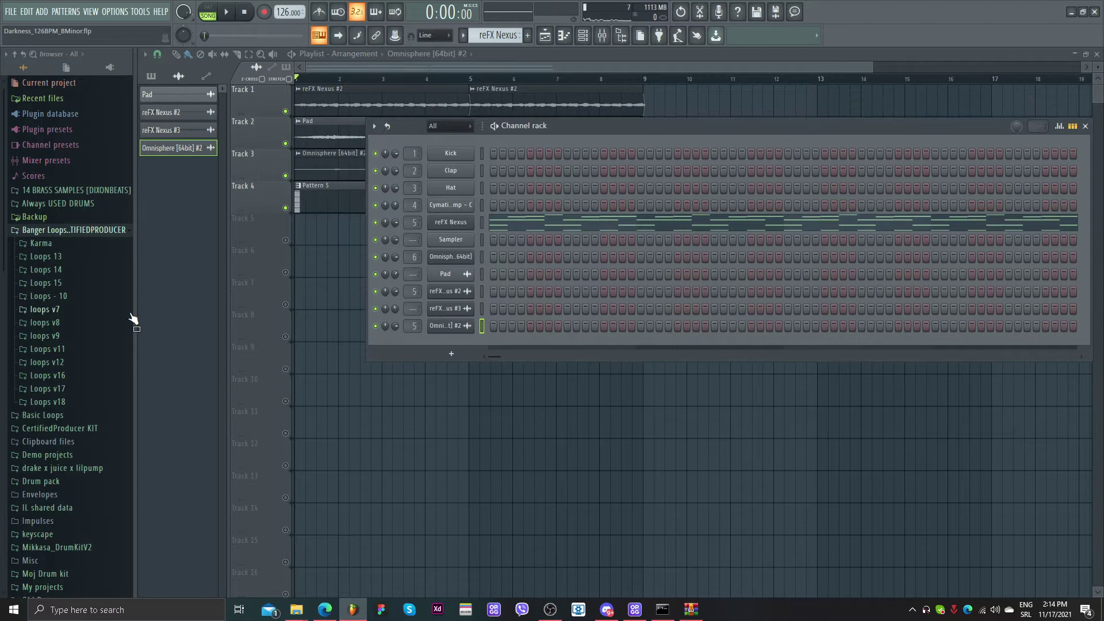
- Browse the CertifiedProducer KIT's 808 folders in Drum pack 2 and Drum pack, previewing samples such as CP_808_5_Trap
click(92, 433)
click(71, 297)
click(77, 323)
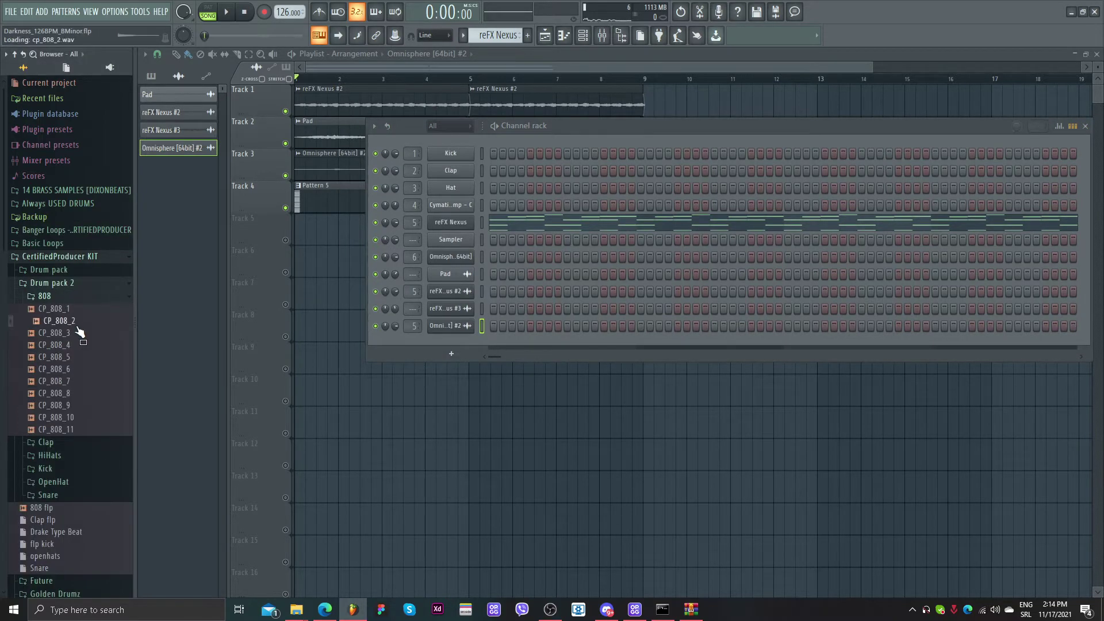
click(60, 284)
click(71, 271)
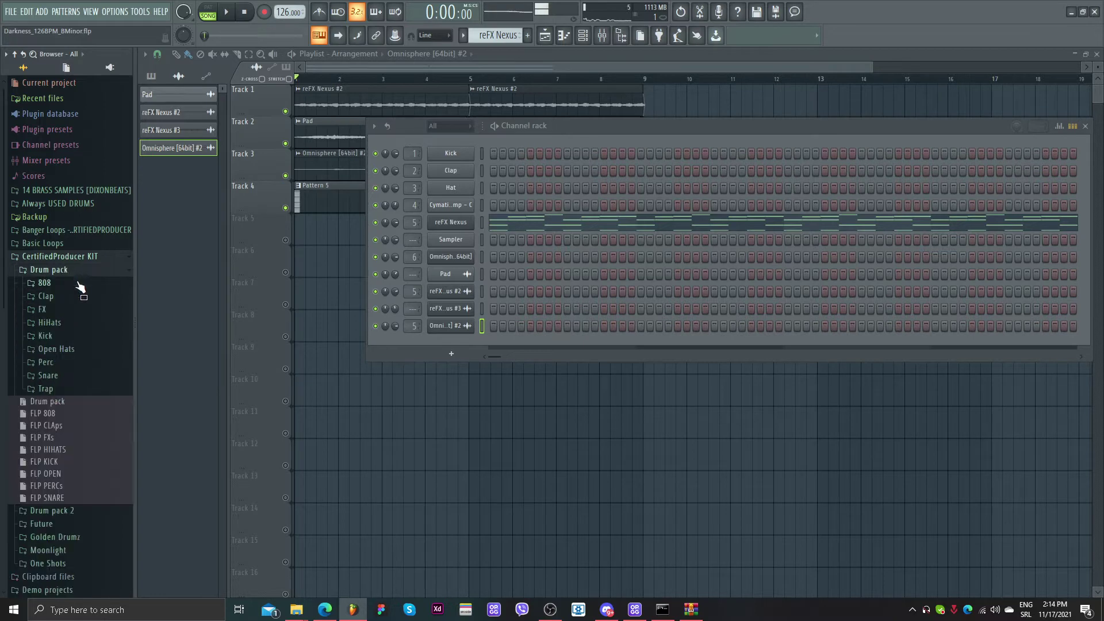
click(68, 284)
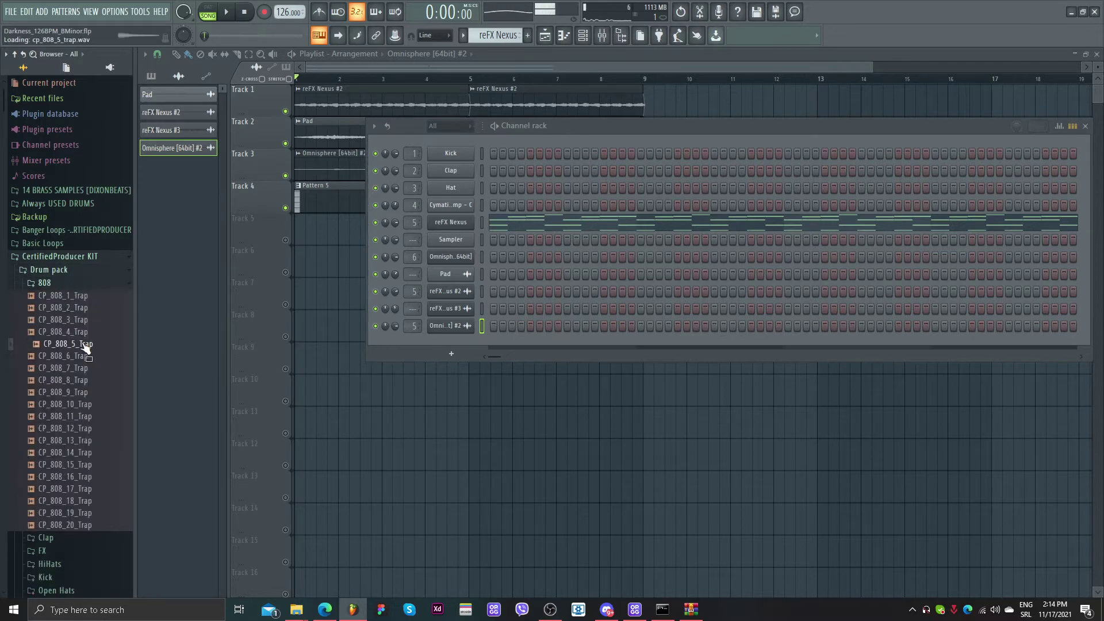
- Play the arrangement and lower the volume fader of mixer Insert 5
key(space)
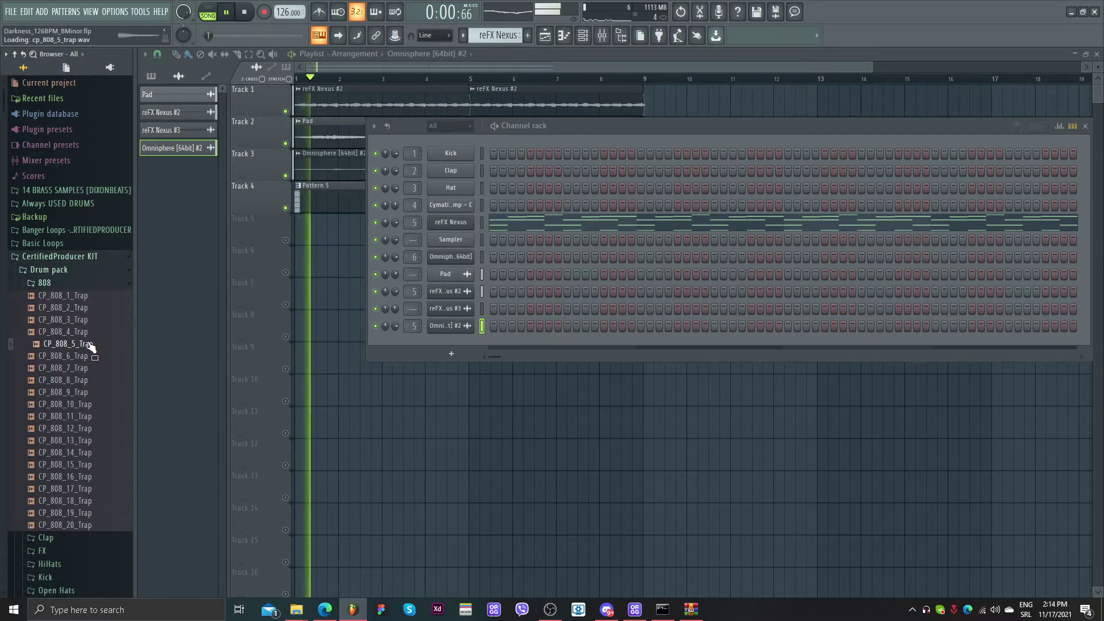
key(space)
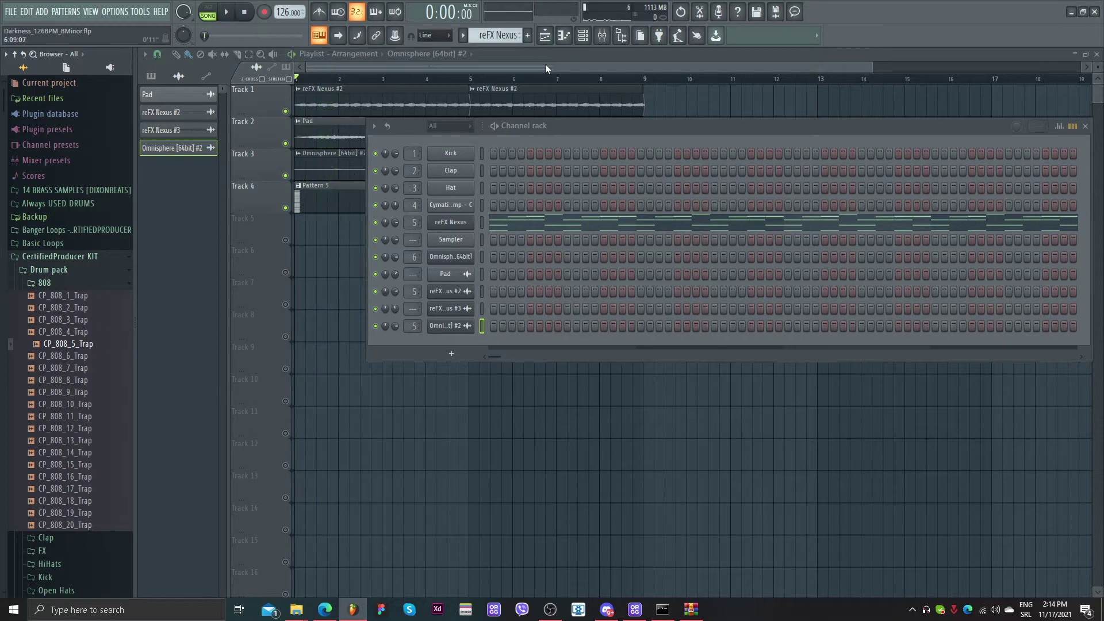
click(602, 43)
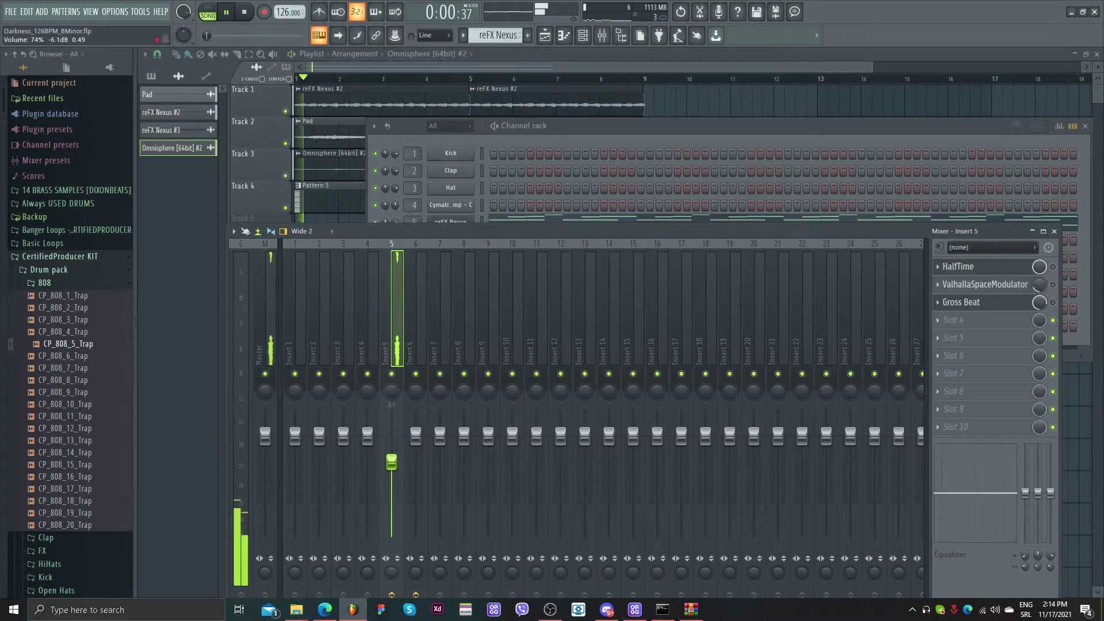
- Preview CP_808_6_Trap, load it onto the Kick channel and turn on Normalize for the sample
click(82, 356)
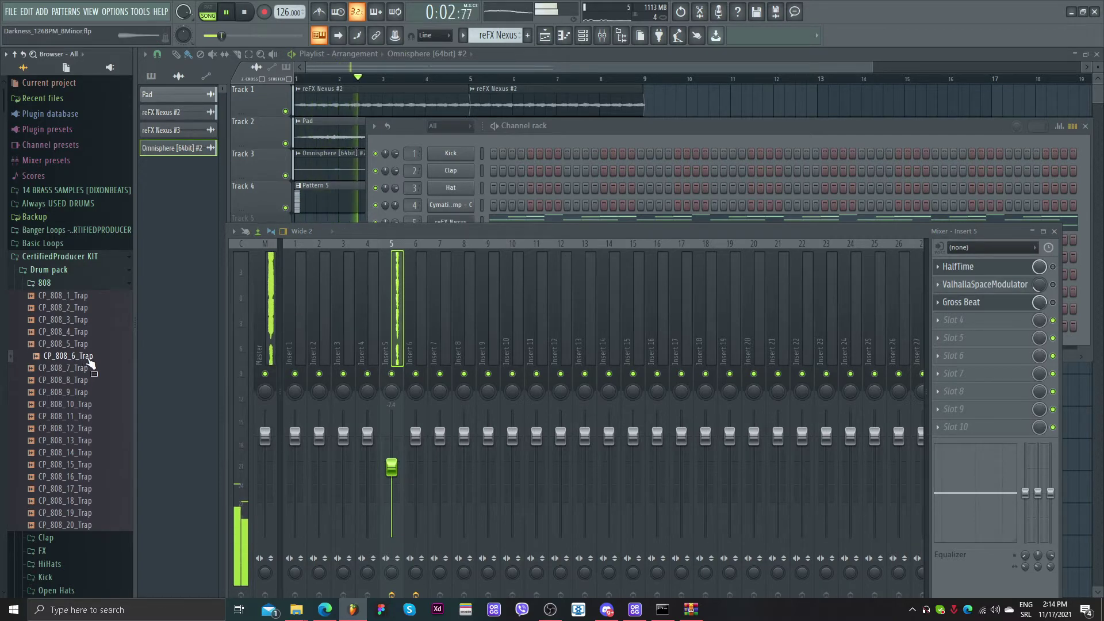
drag(90, 364, 450, 153)
click(440, 320)
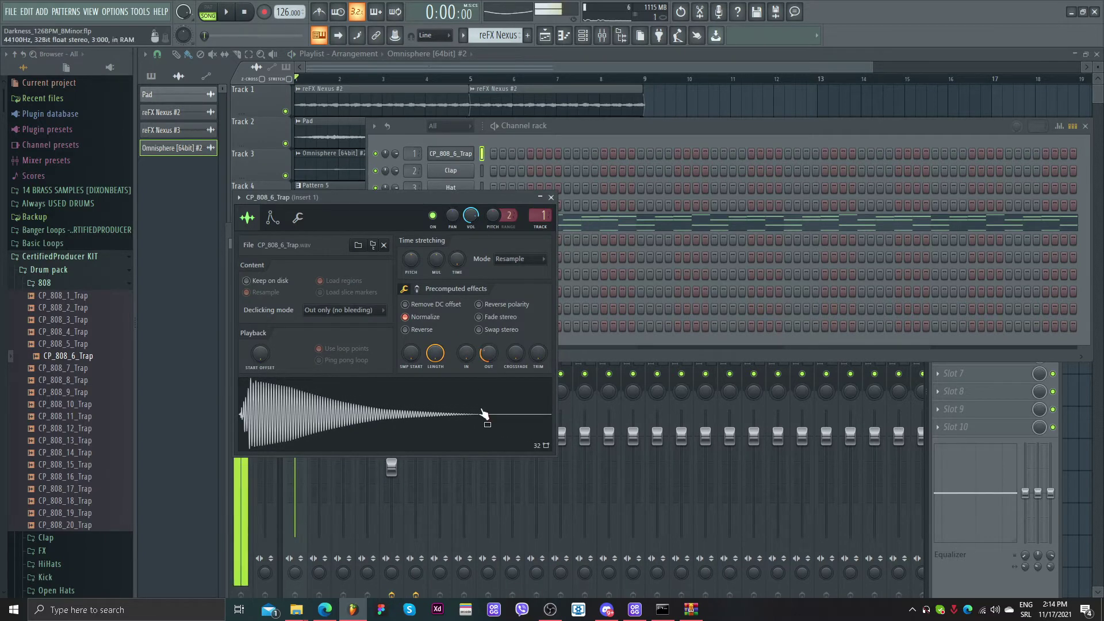
- Set the CP_808_6_Trap channel to cut itself and open its sample in the audio editor
right_click(458, 155)
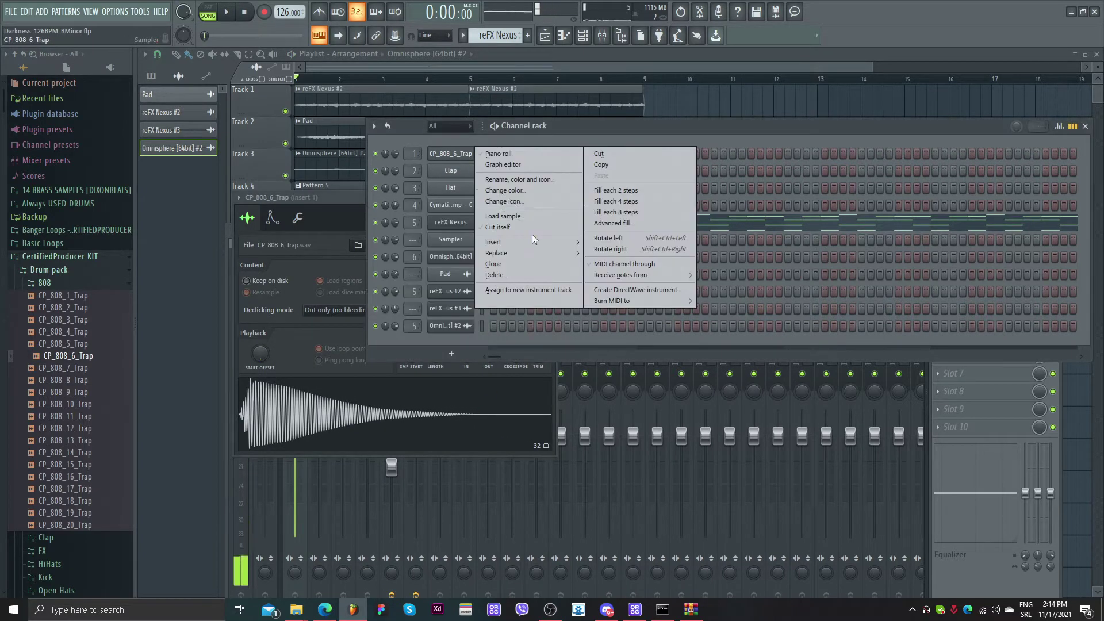
click(498, 227)
right_click(347, 401)
click(379, 429)
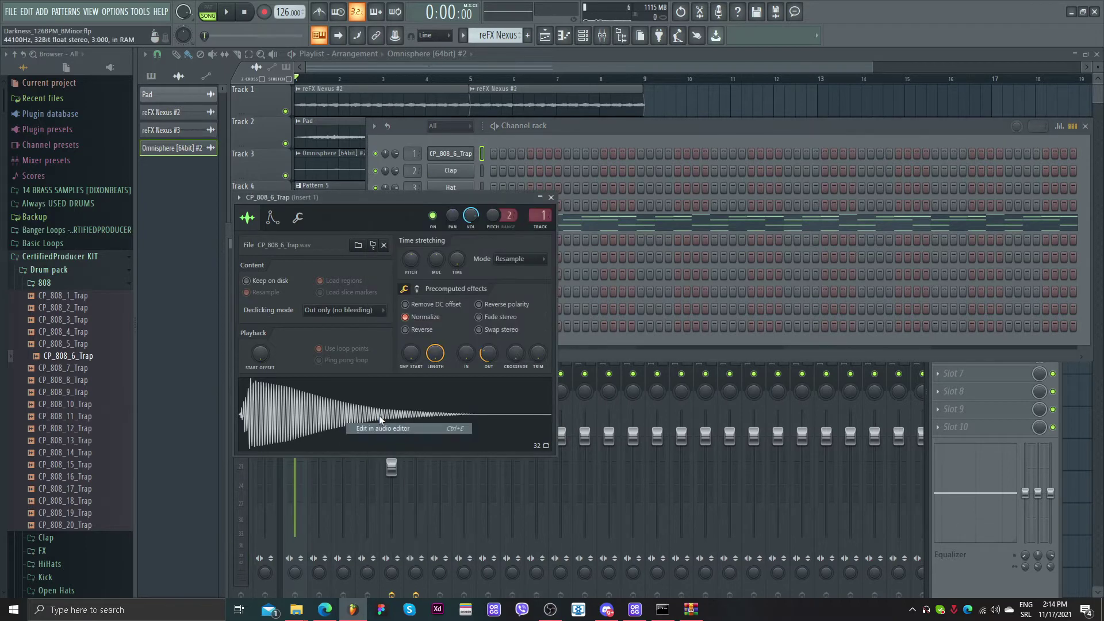
- Detect the 808 sample's pitch regions, close the audio editor and set the CP_808_6_Trap channel's root note to E5
click(256, 187)
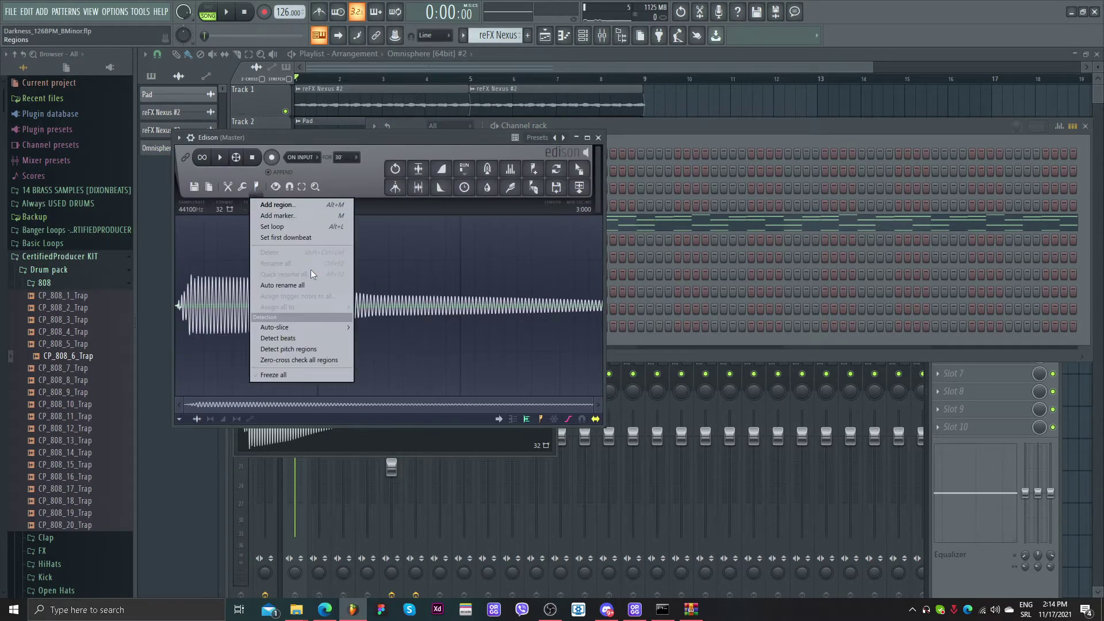
click(309, 349)
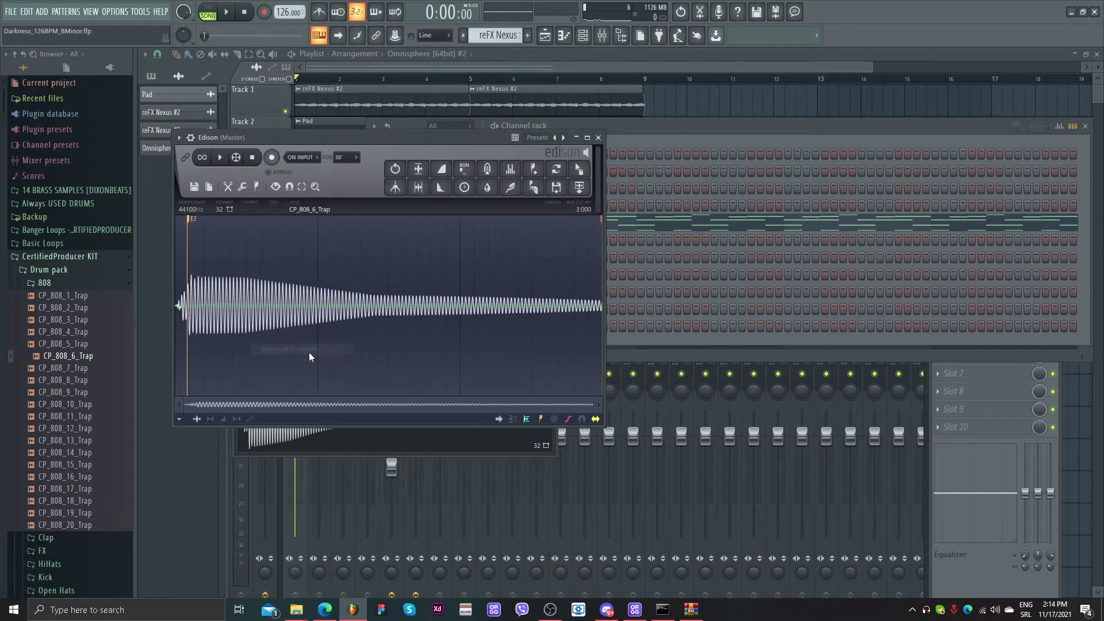
click(598, 138)
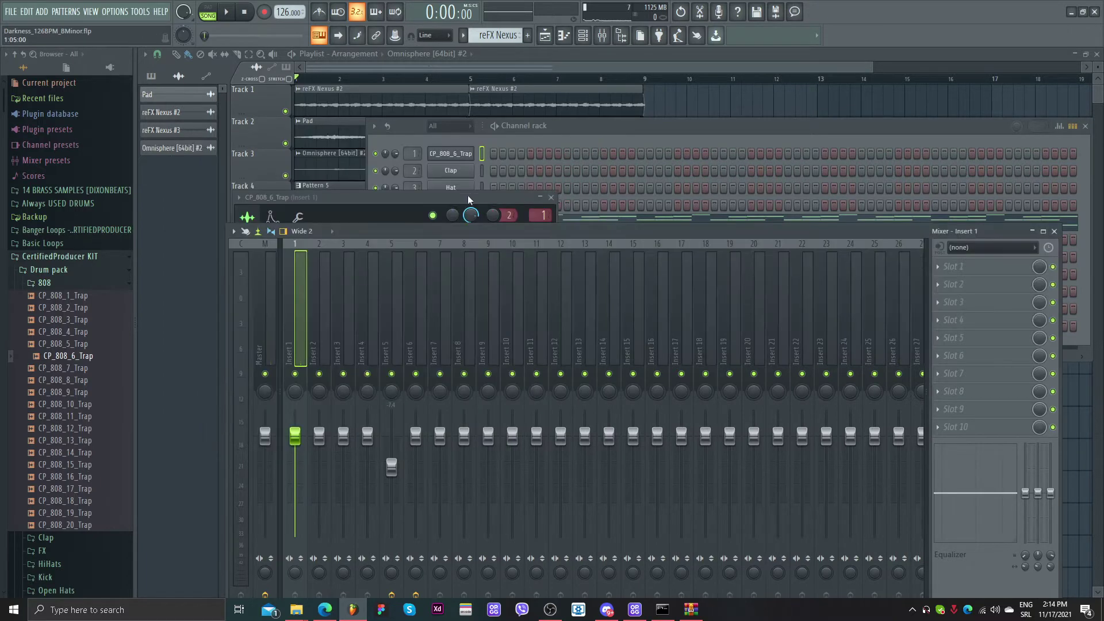
click(273, 217)
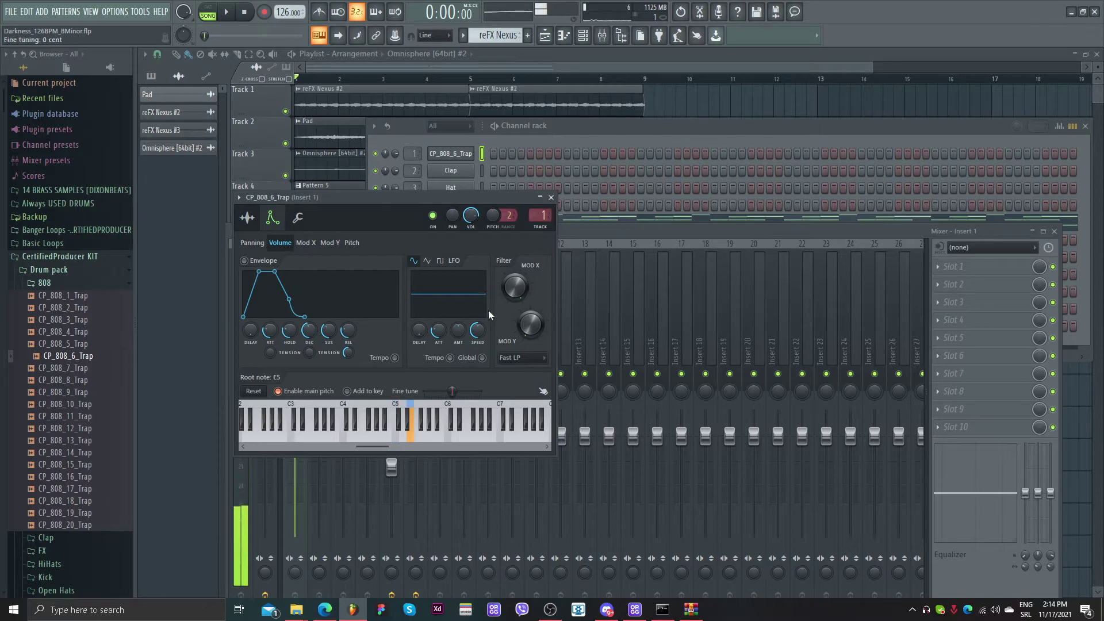
click(551, 198)
- Open the piano roll of the CP_808_6_Trap channel
click(583, 136)
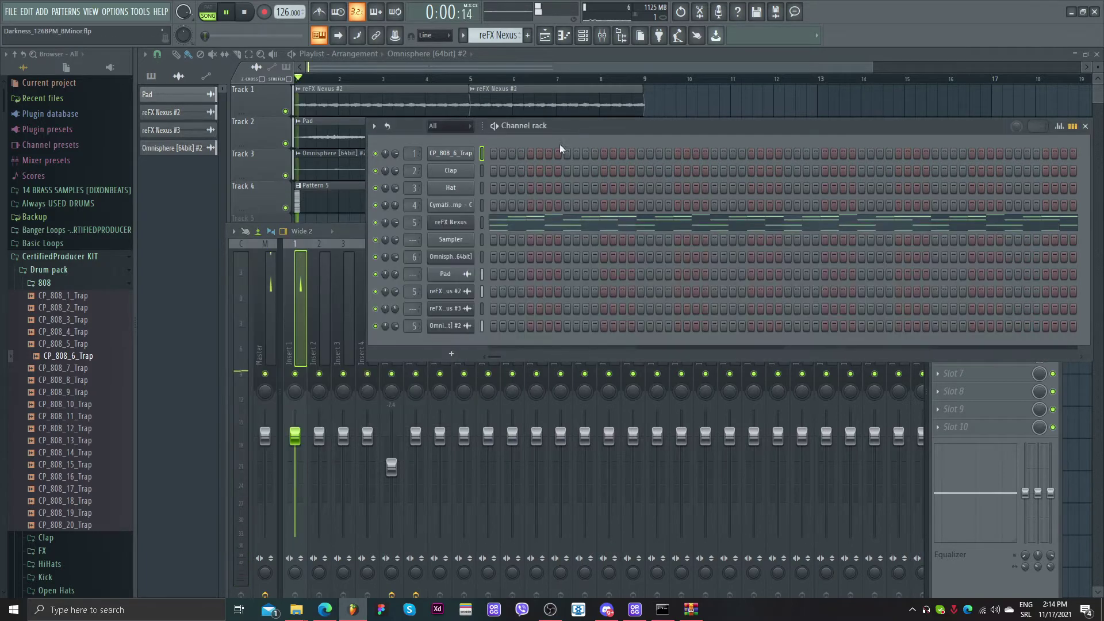
right_click(468, 153)
click(498, 154)
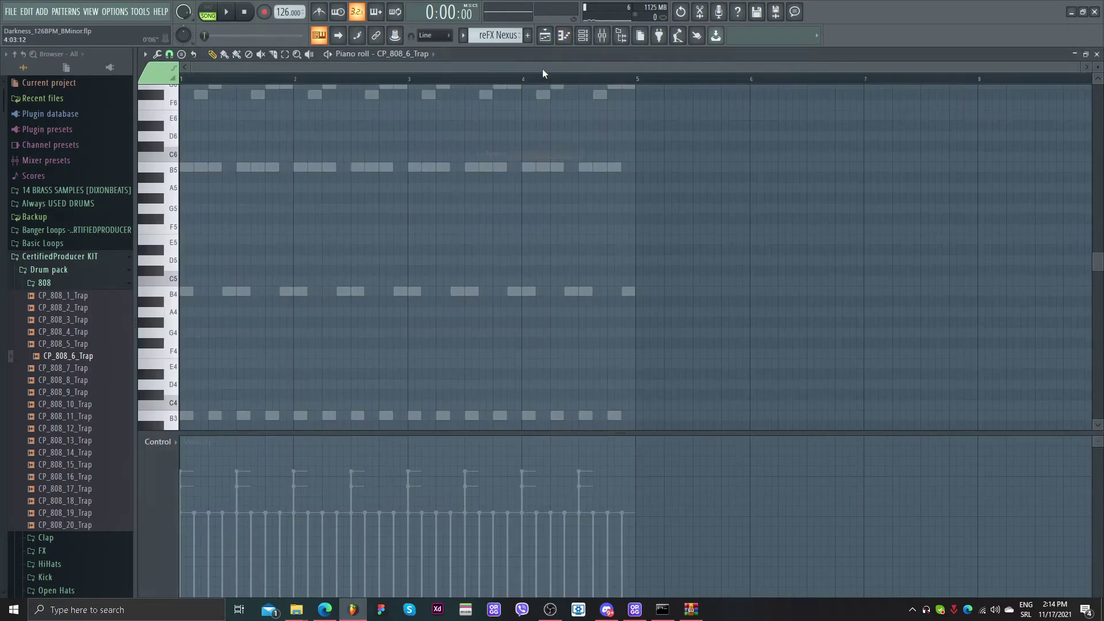
click(583, 35)
right_click(348, 117)
key(space)
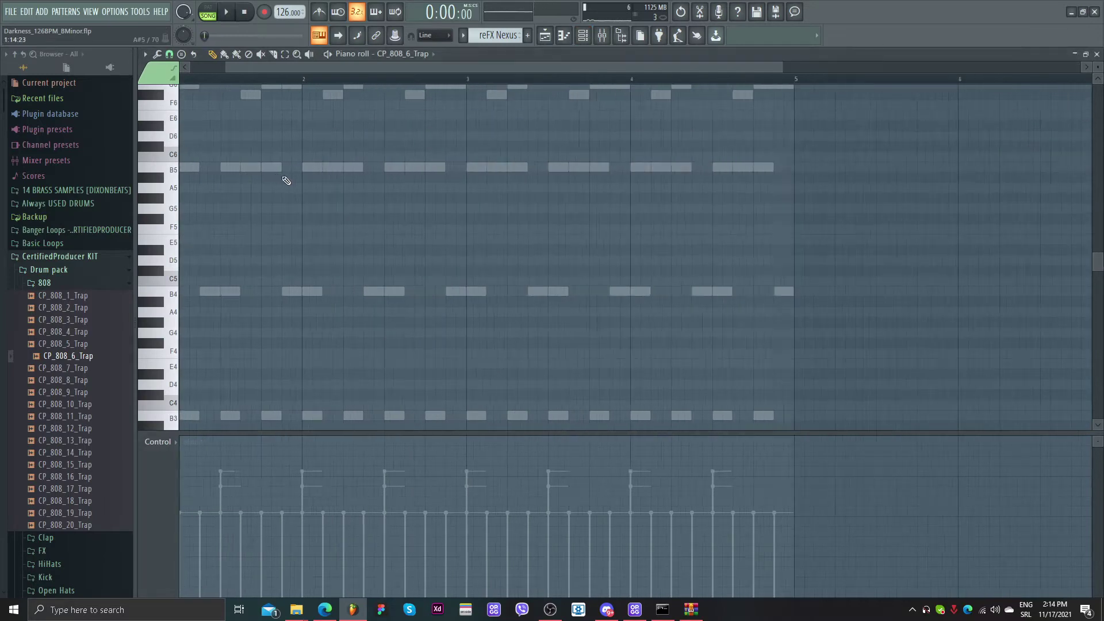
click(584, 36)
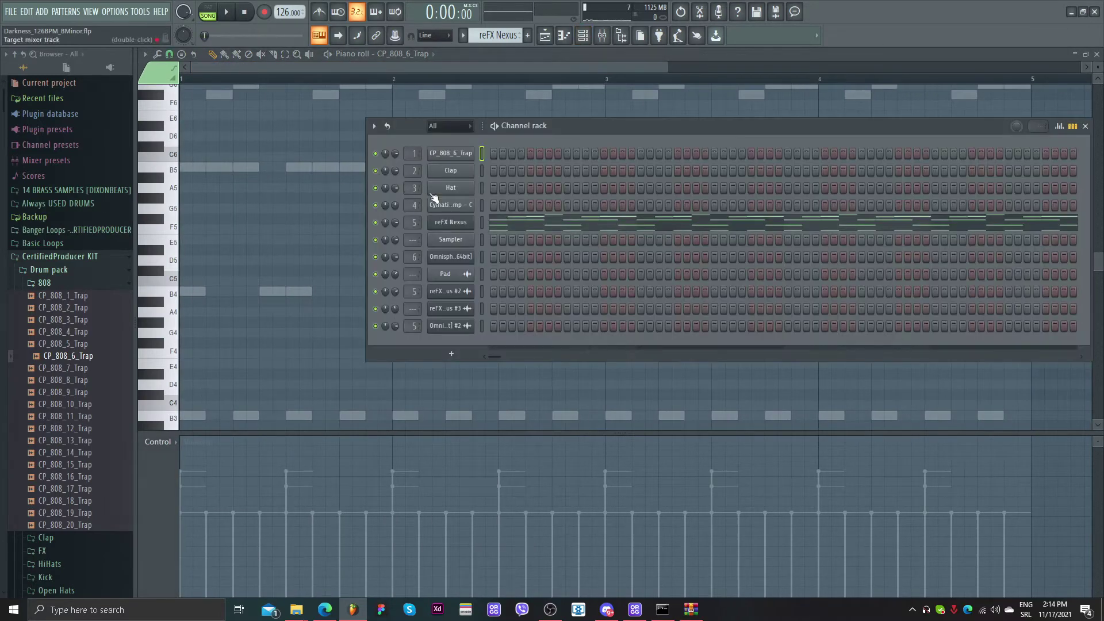
right_click(443, 156)
right_click(218, 191)
scroll(205, 250, down, 2)
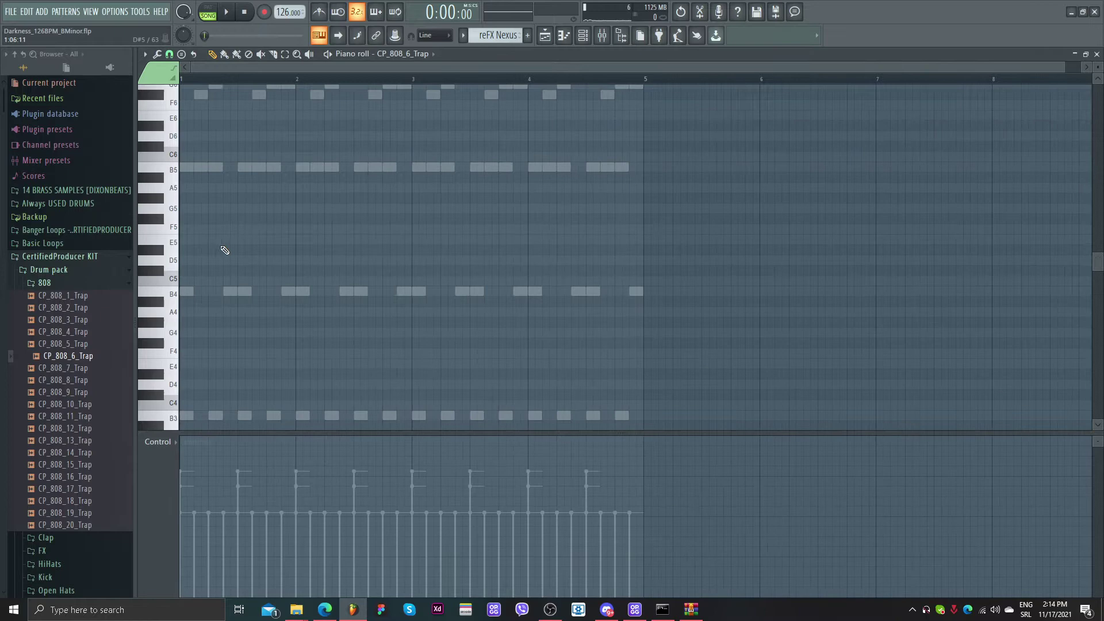
- Set the piano roll snap to 1/3 beat and draw a half-bar B5 note at the start of bar 1
scroll(222, 250, up, 1)
drag(313, 67, 190, 67)
scroll(246, 146, up, 1)
scroll(288, 165, down, 4)
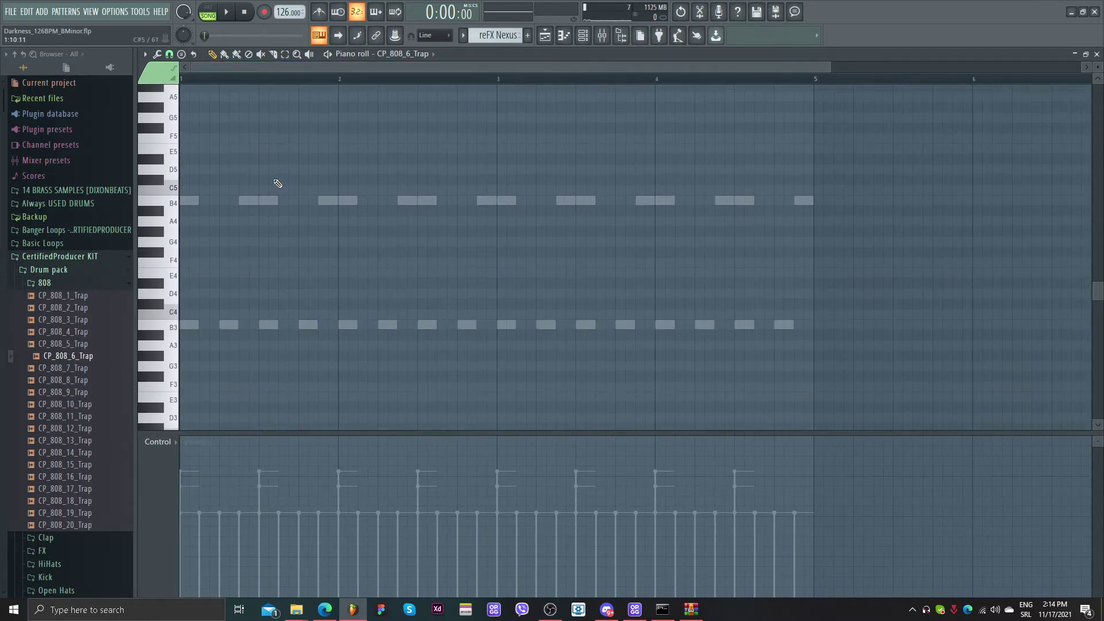
scroll(266, 204, up, 4)
click(173, 68)
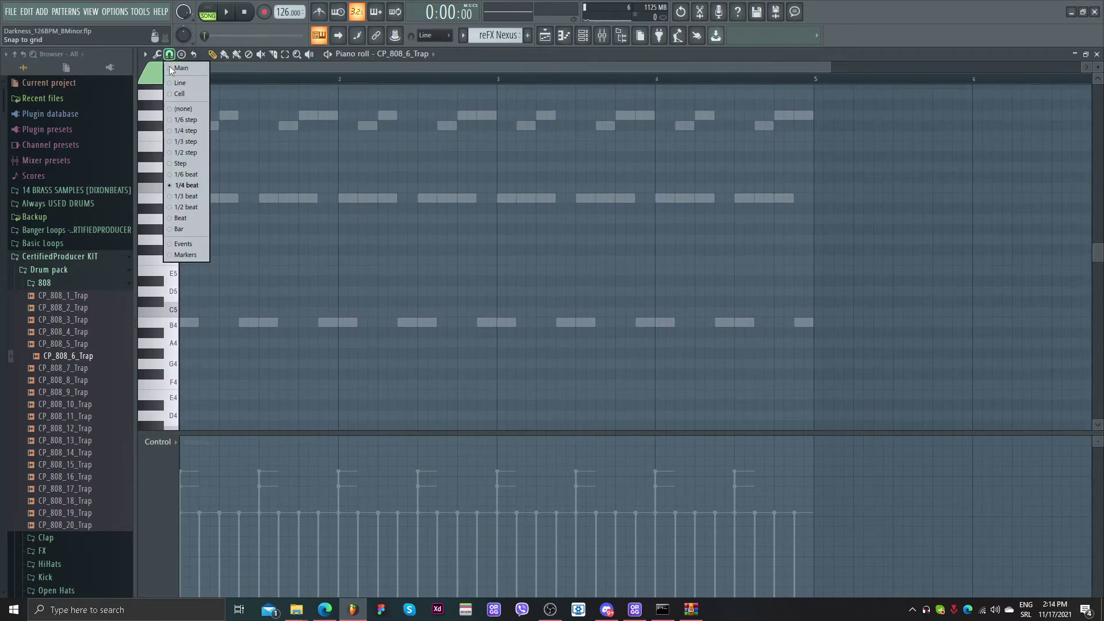
click(198, 197)
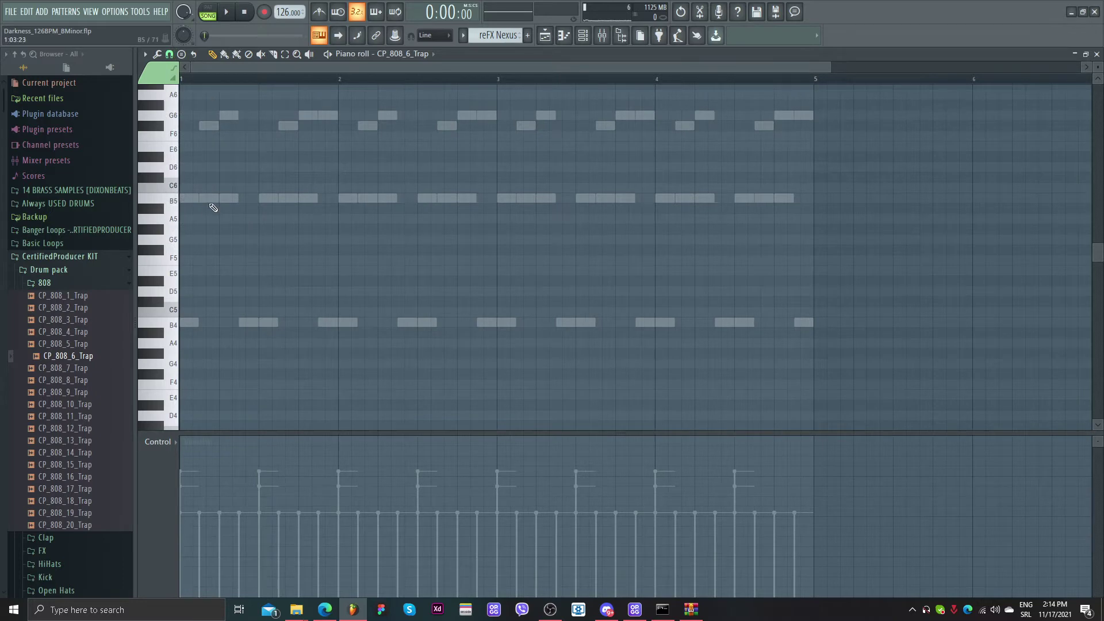
drag(207, 200, 180, 199)
scroll(230, 276, down, 1)
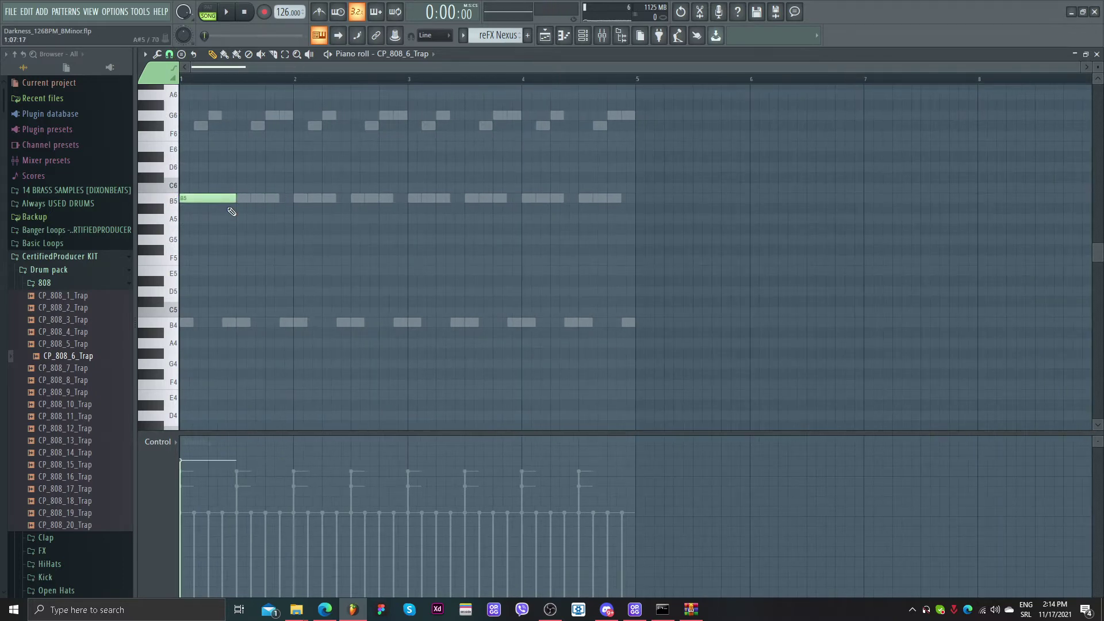
- Open Pattern 5 from the Playlist and switch its piano roll from Sampler to CP_808_6_Trap
click(544, 36)
double_click(380, 205)
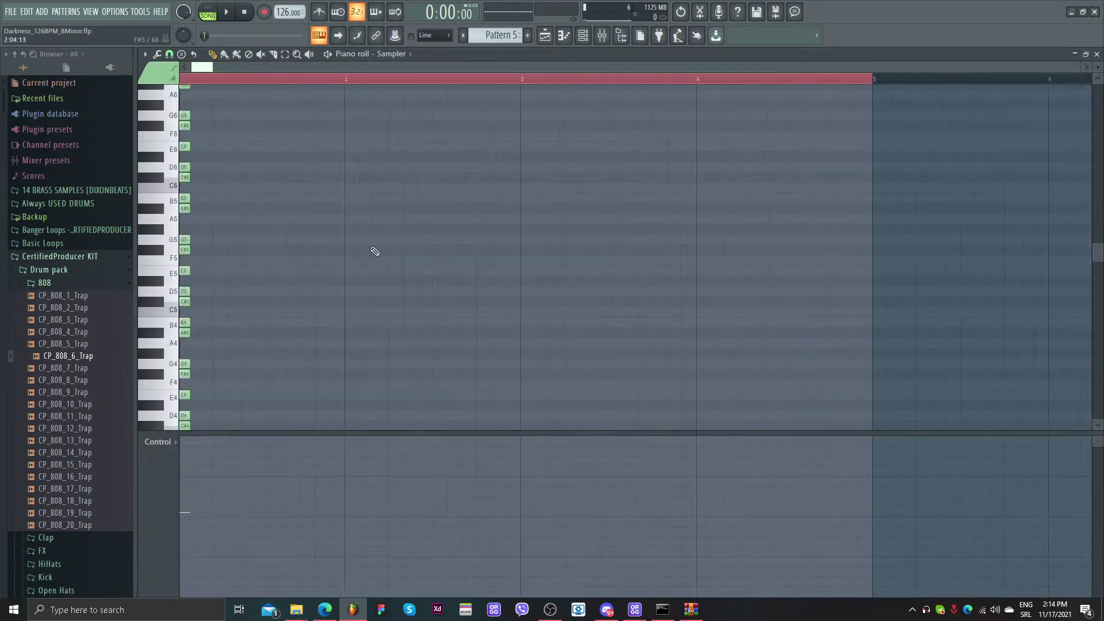
click(403, 55)
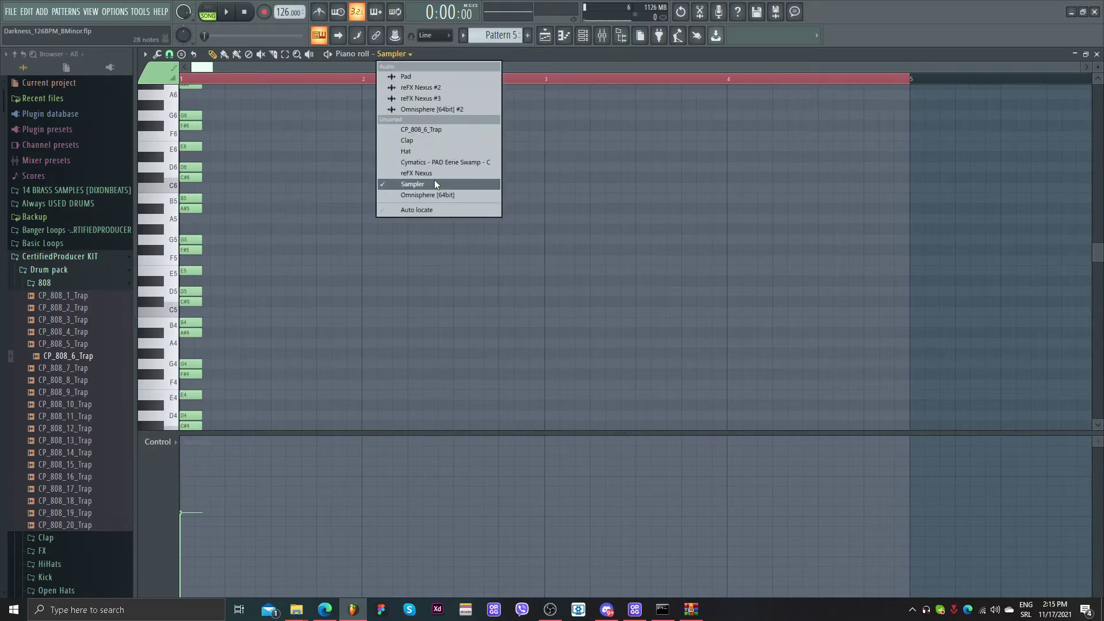
click(426, 130)
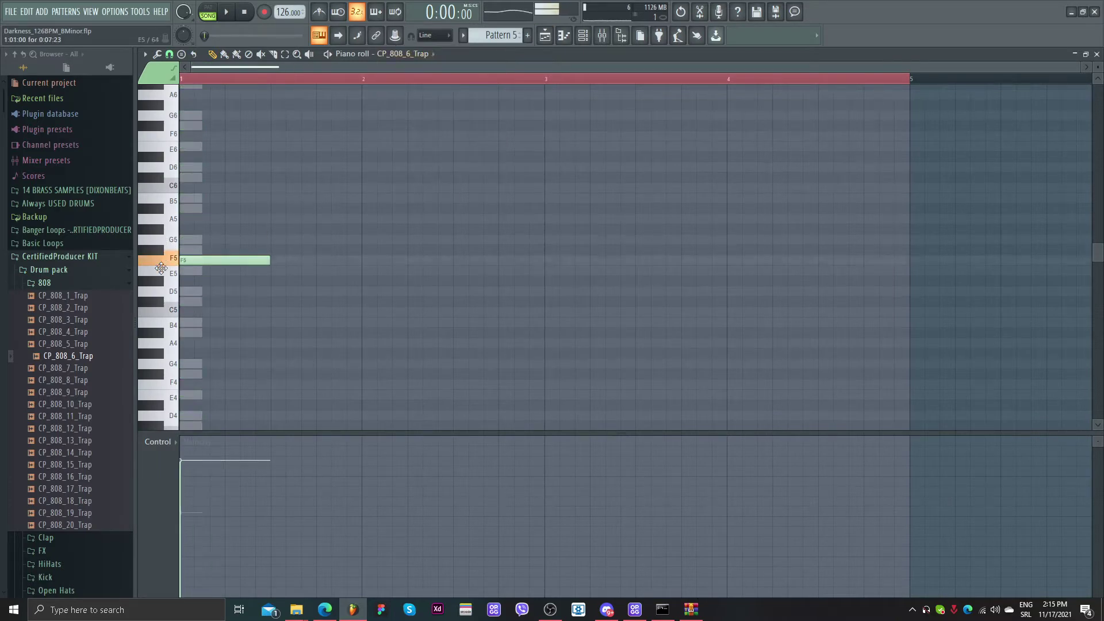
- Add 808 notes during playback: E5 at bar 1, G5 shortly before bar 3 and E5 at bar 3
key(space)
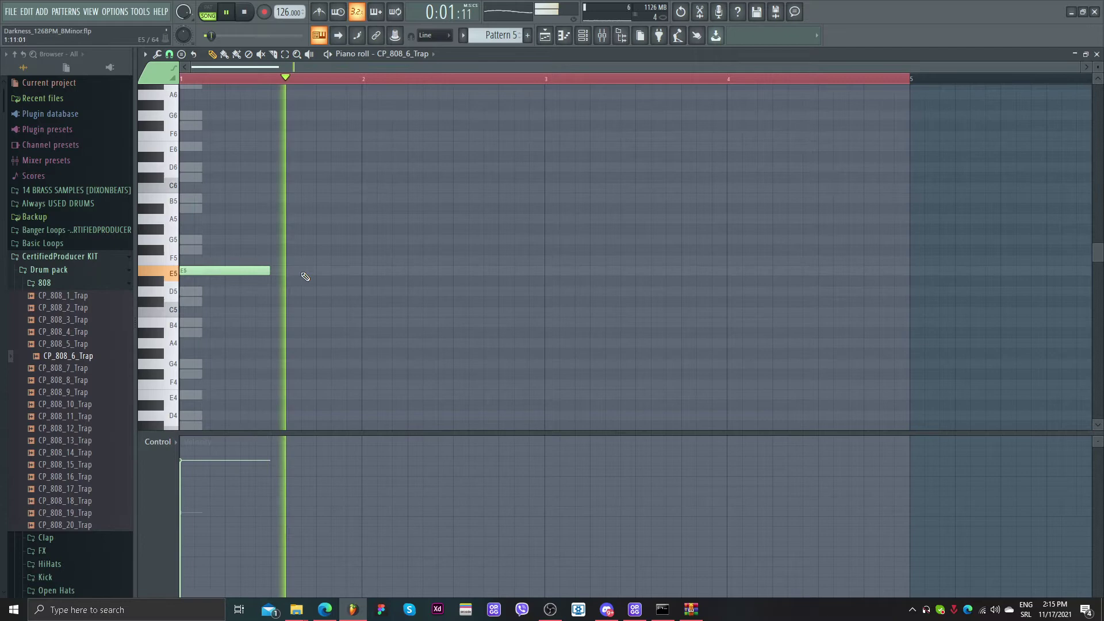
click(500, 239)
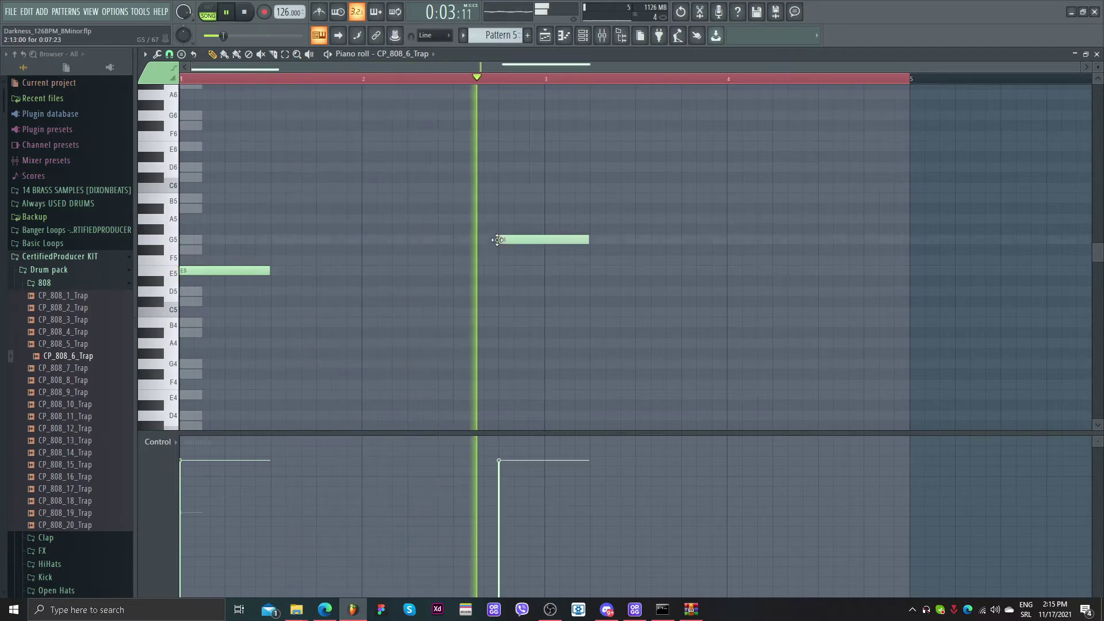
click(553, 271)
key(space)
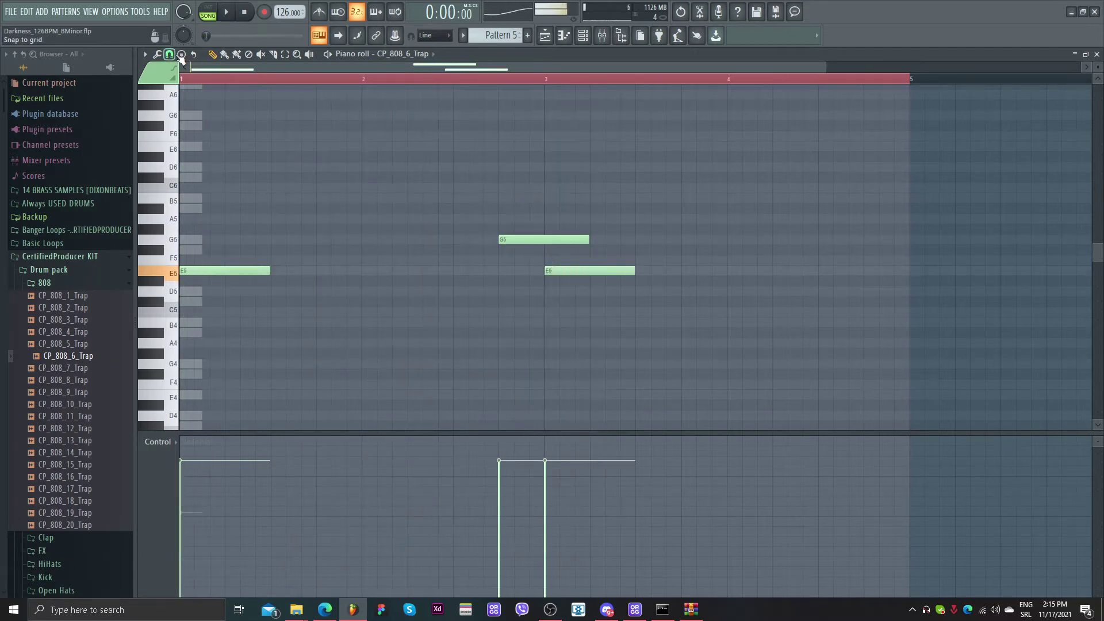
- Set the snap to 1/4 beat, shorten G5 to half a beat ending at bar 3, and trim the bar 3 E5 to one beat
click(169, 54)
click(185, 185)
key(space)
drag(585, 239, 543, 239)
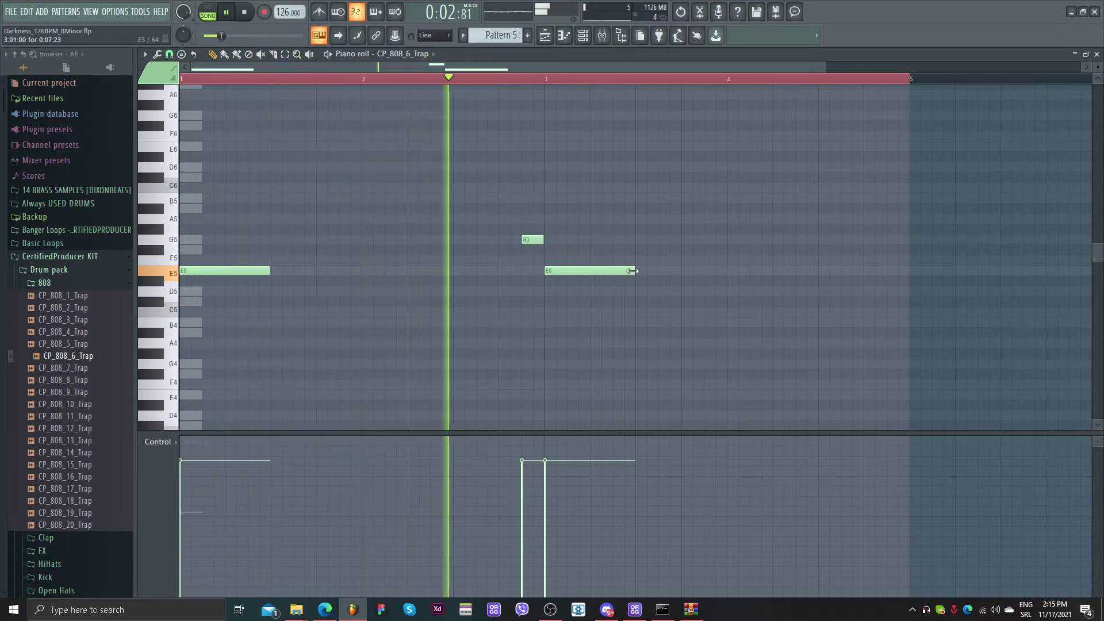
drag(633, 271, 587, 282)
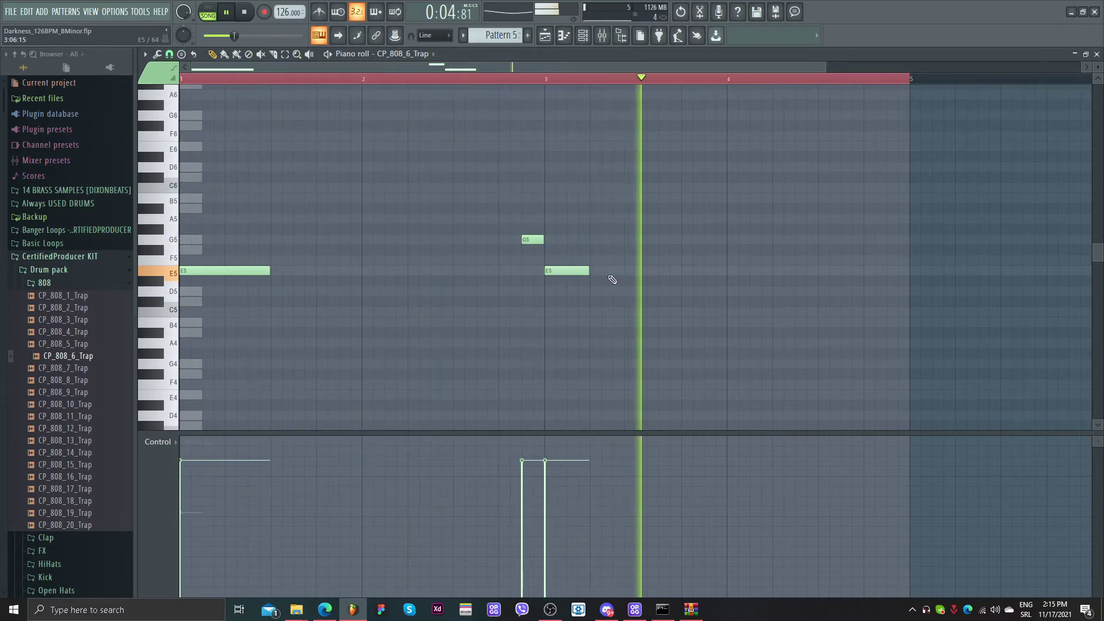
key(space)
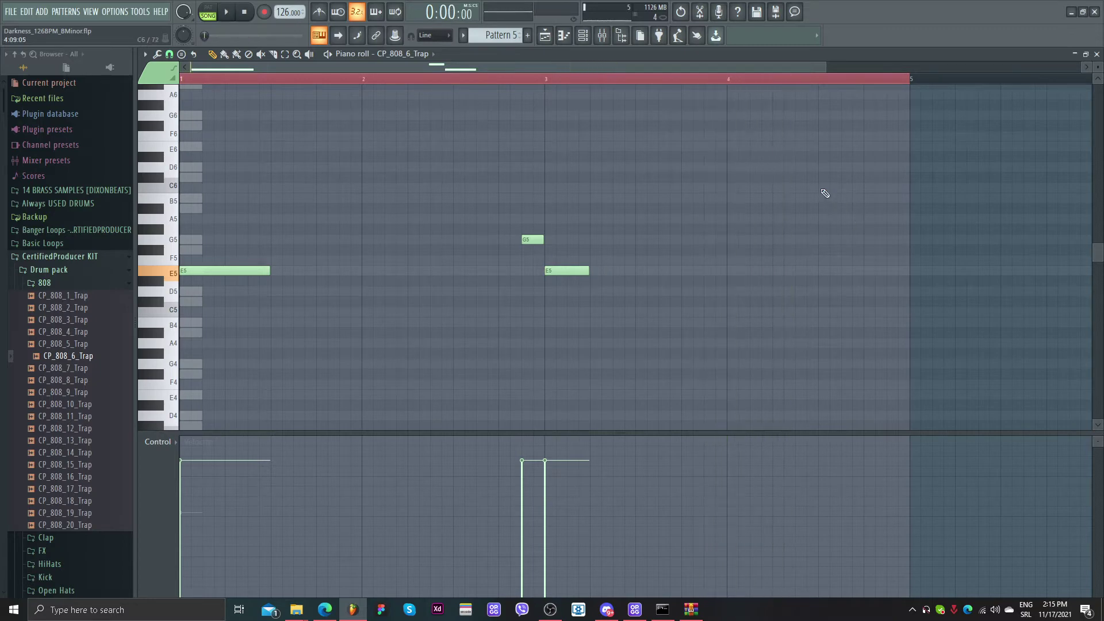
- Set the snap to 1/3 beat and add three short B5 notes plus one C#6 note in bar 4
click(169, 54)
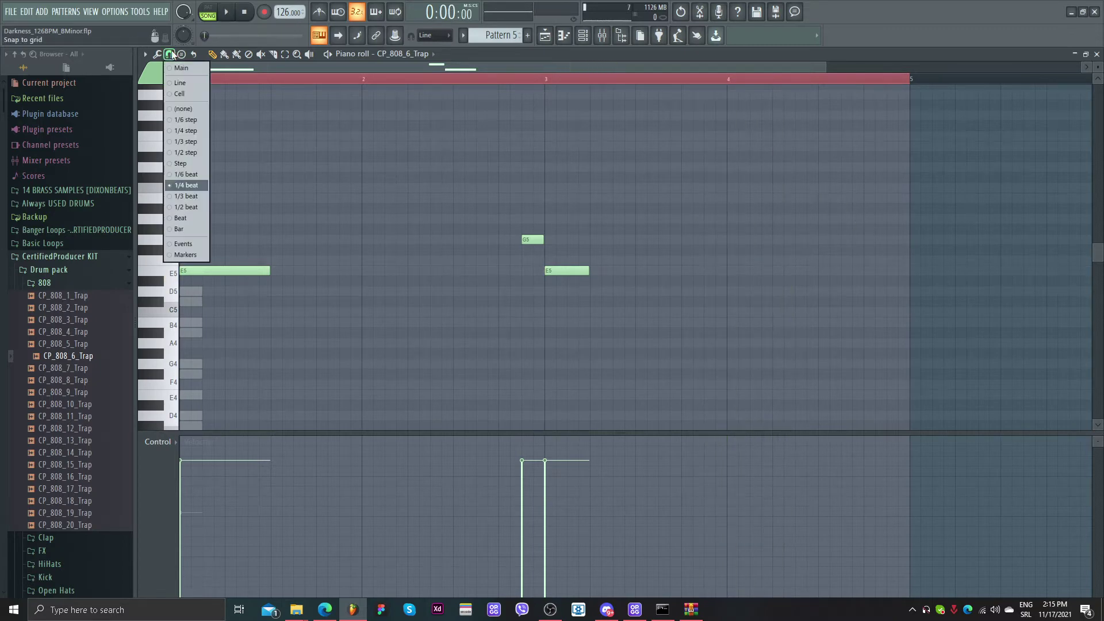
click(195, 204)
key(space)
click(782, 201)
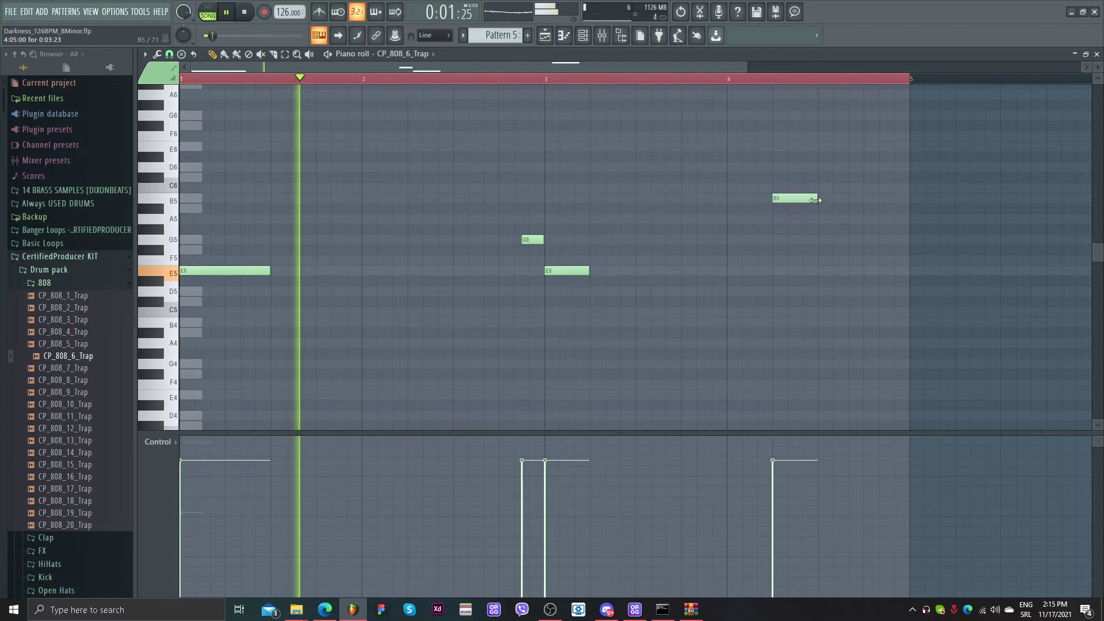
drag(815, 199, 786, 201)
click(790, 199)
click(806, 199)
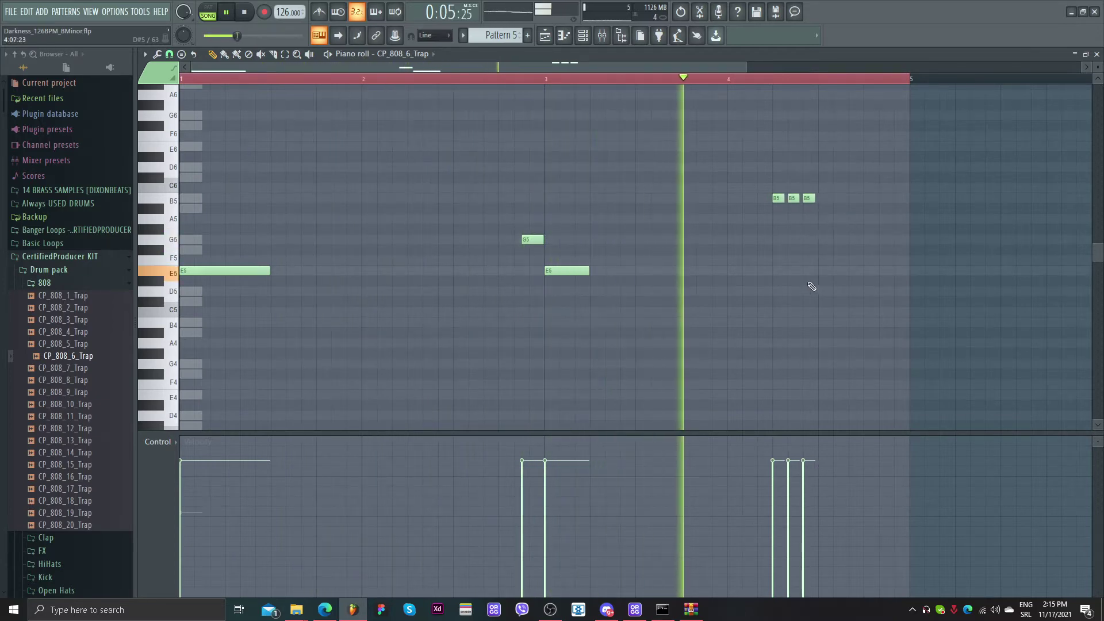
click(867, 177)
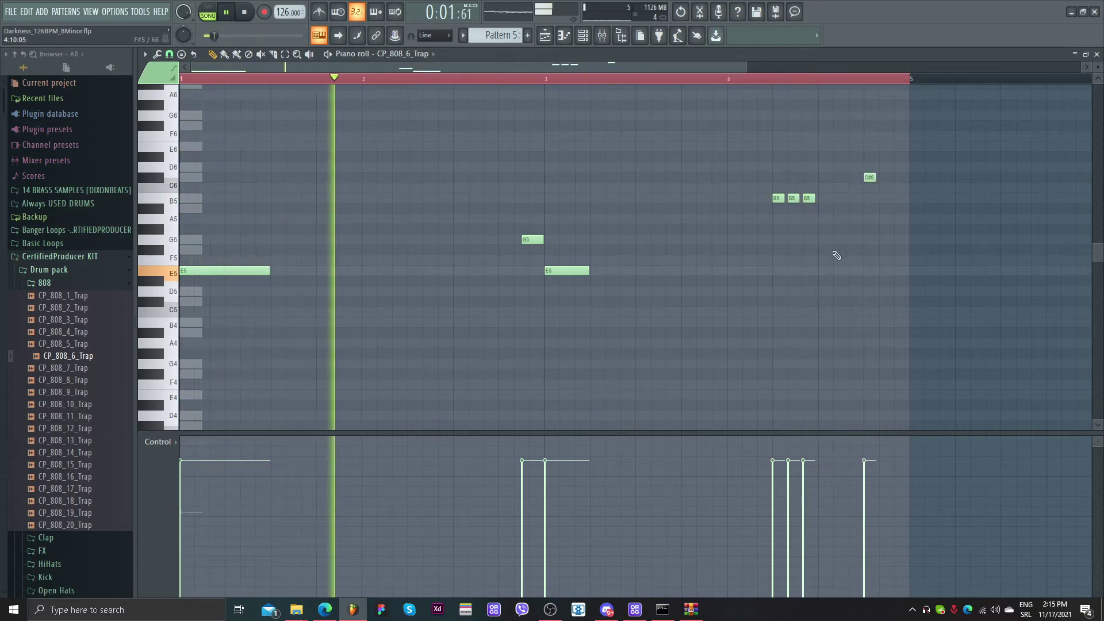
- Play the arrangement with the new 808 notes while checking the Channel rack, the Playlist clips and the Pad channel settings
scroll(748, 265, down, 2)
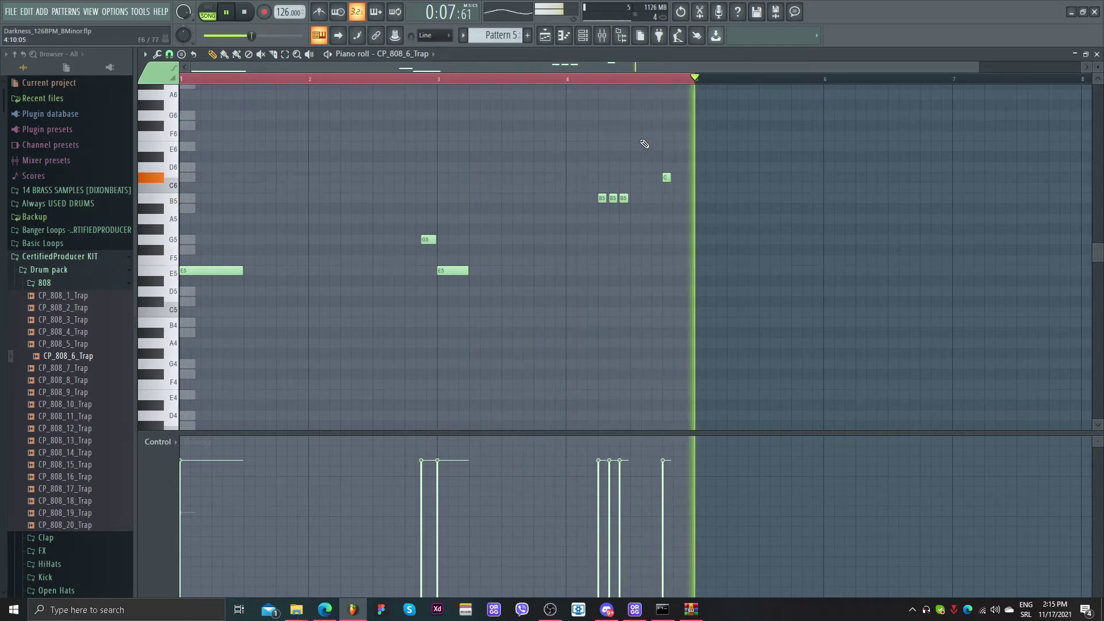
click(583, 36)
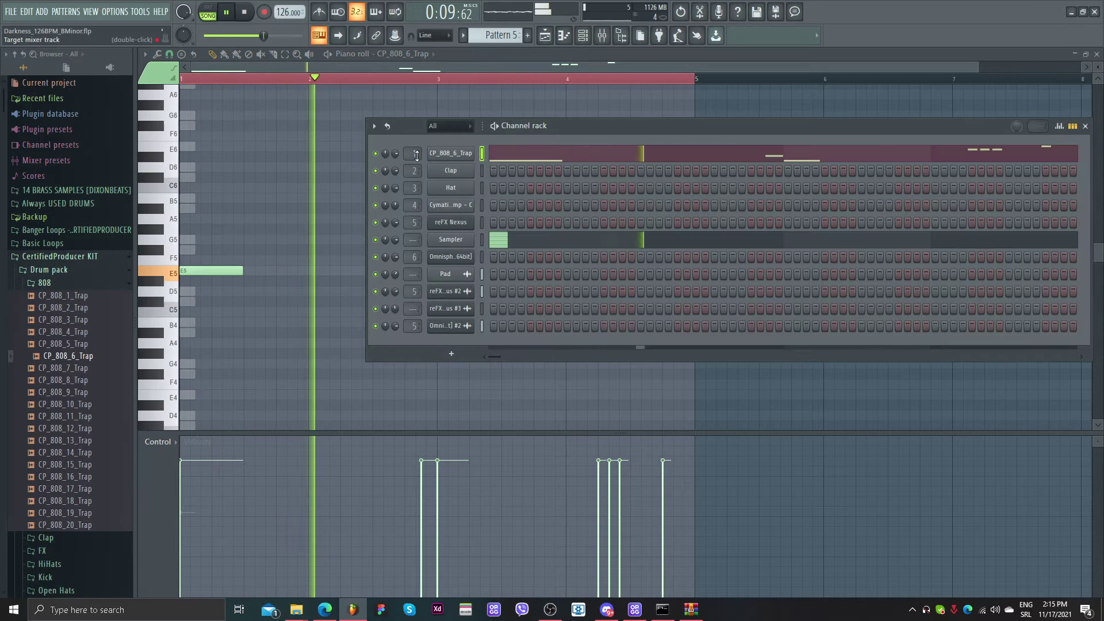
click(552, 40)
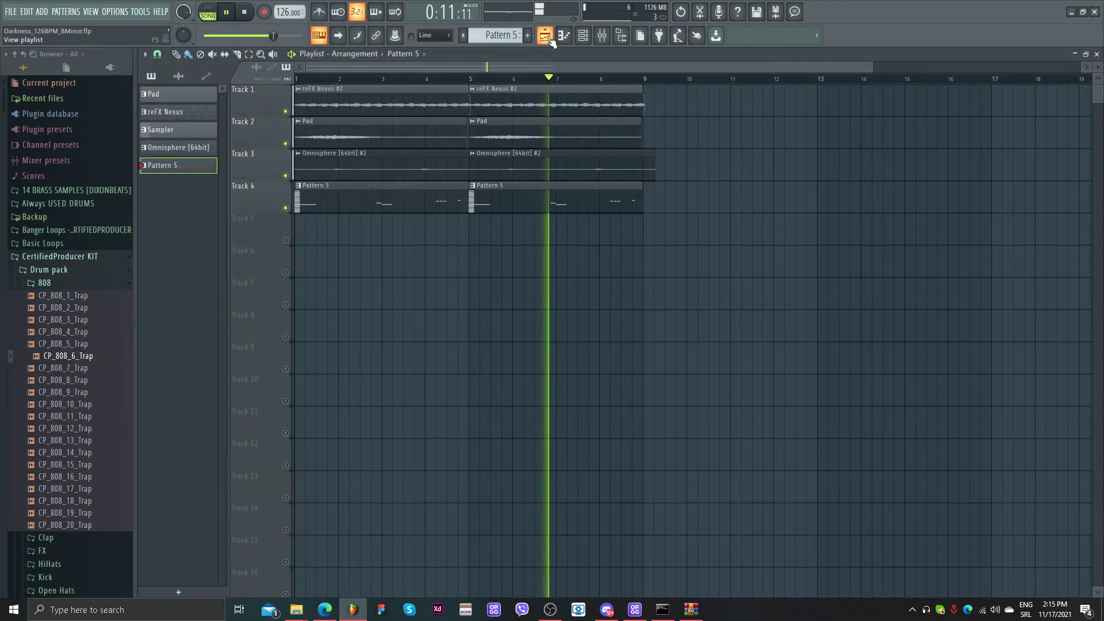
click(601, 36)
right_click(781, 200)
double_click(364, 128)
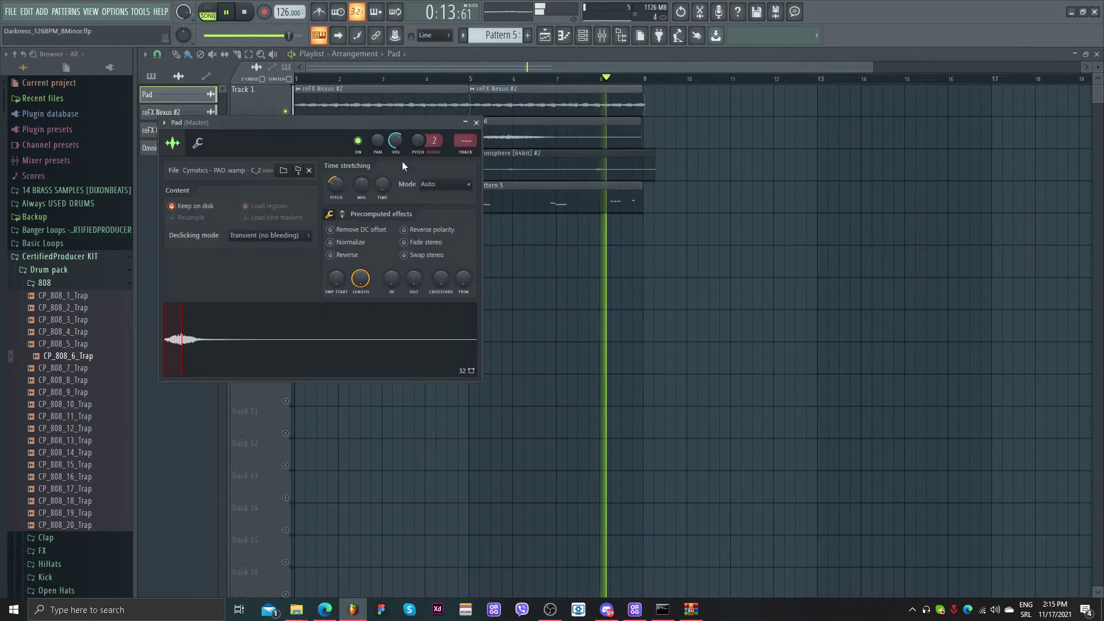
right_click(747, 206)
key(F6)
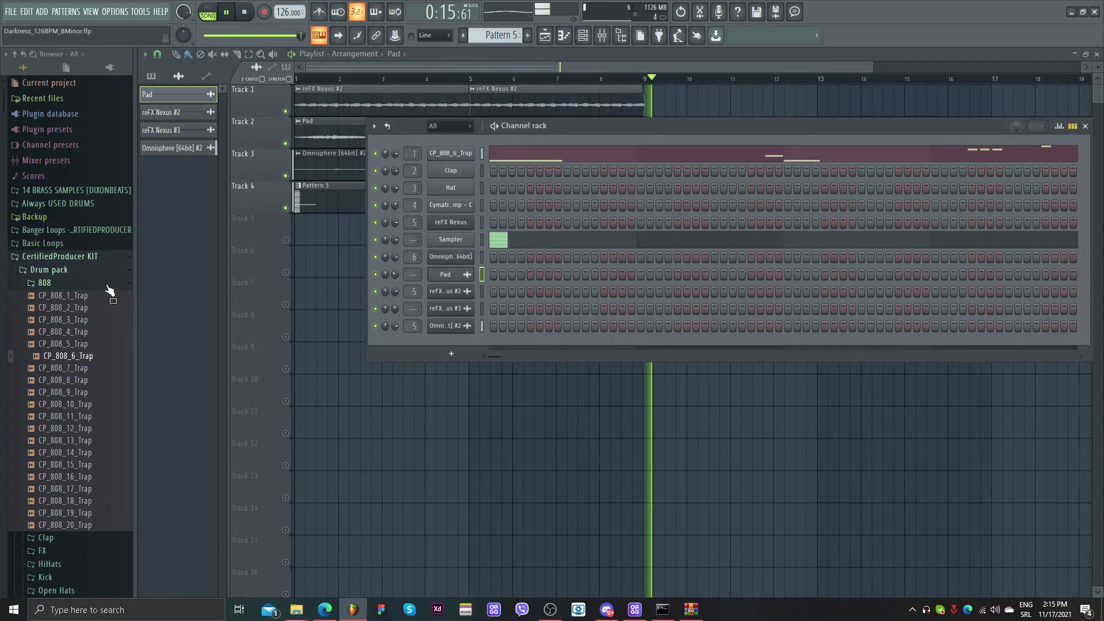
- Stop playback, close the Channel rack and select the Playlist time range from bar 1 to bar 9
key(space)
key(F6)
ctrl+scroll(673, 120, up, 4)
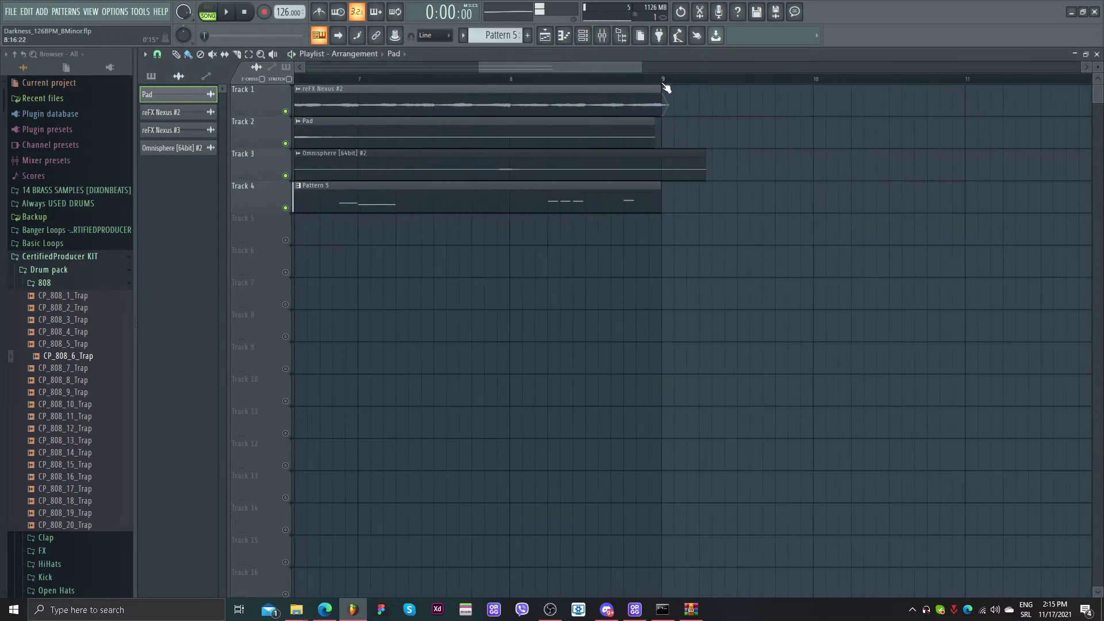
ctrl+drag(662, 80, 1, 113)
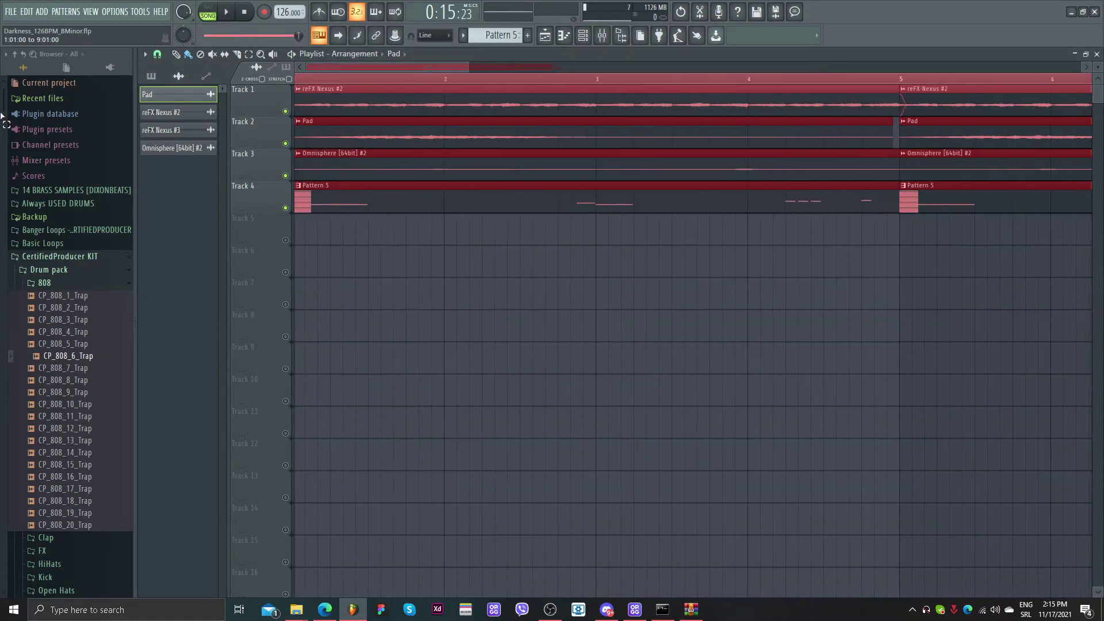
- Open the Channel rack and preview samples in the kit's Snare folder, including CP_Snare_5 and CP_Snare_17
ctrl+scroll(575, 339, down, 5)
key(F6)
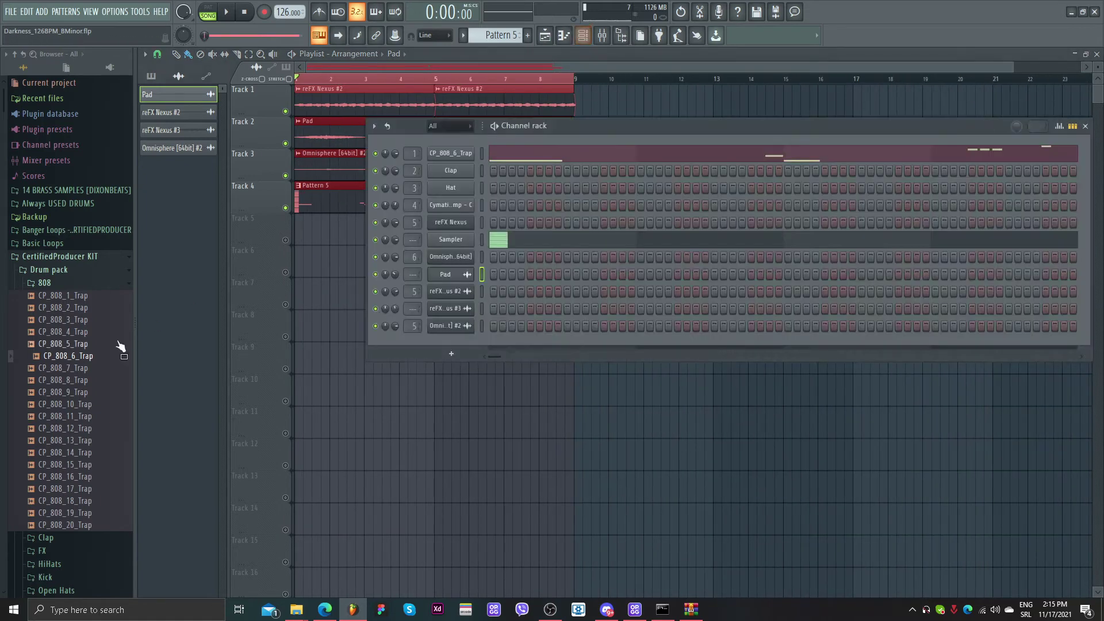
click(62, 286)
click(67, 376)
click(72, 411)
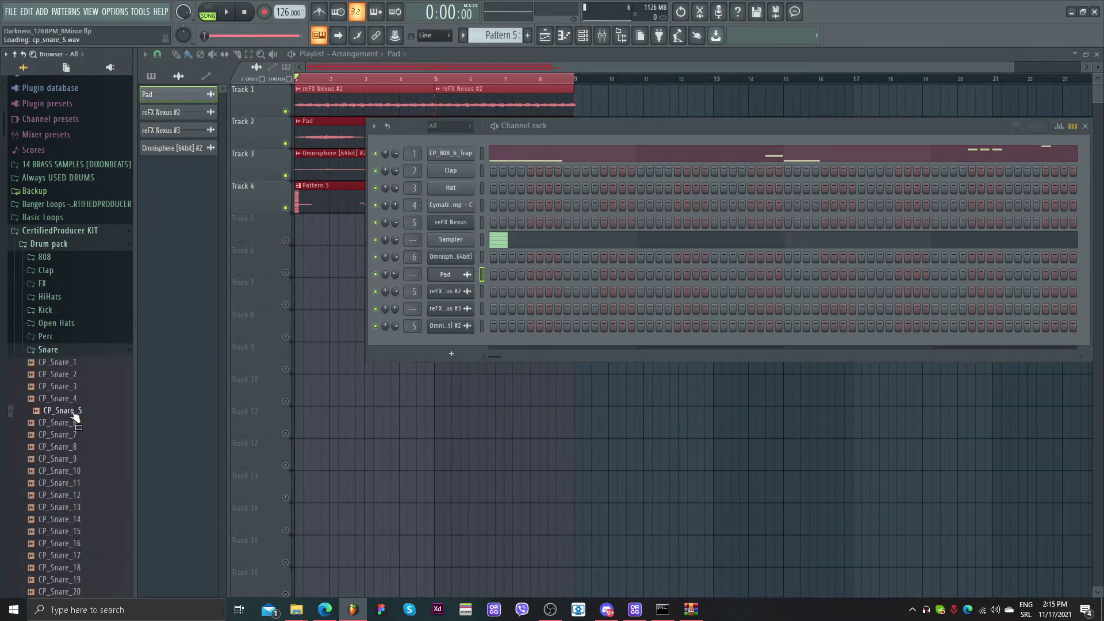
scroll(80, 408, down, 4)
click(86, 376)
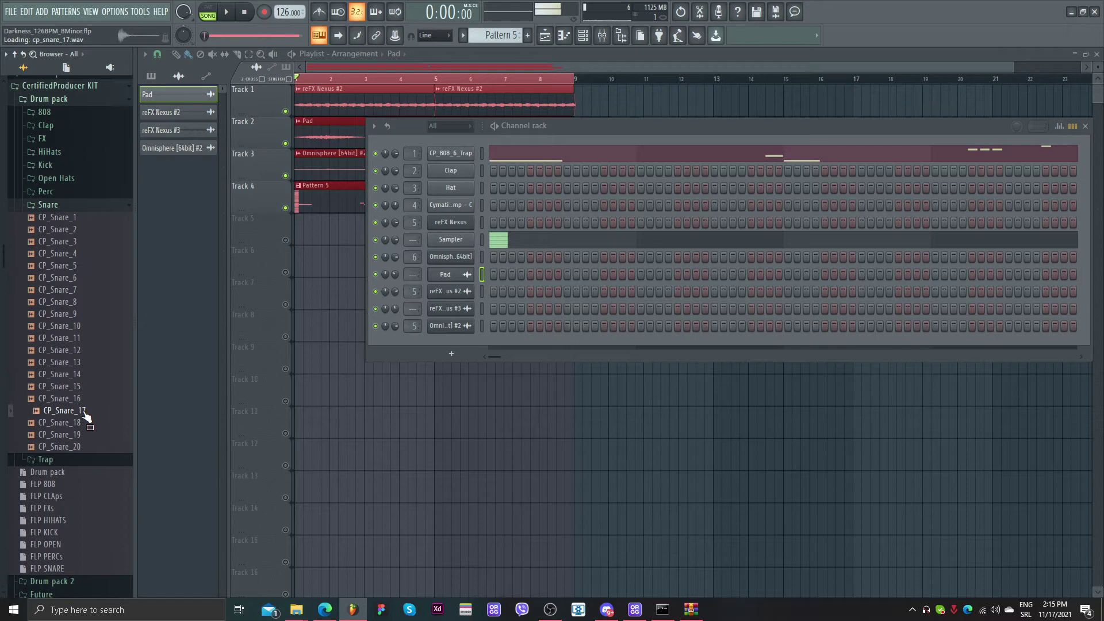
- Play the arrangement and audition more CP_Snare samples against it, from CP_Snare_19 up to CP_Snare_1
key(space)
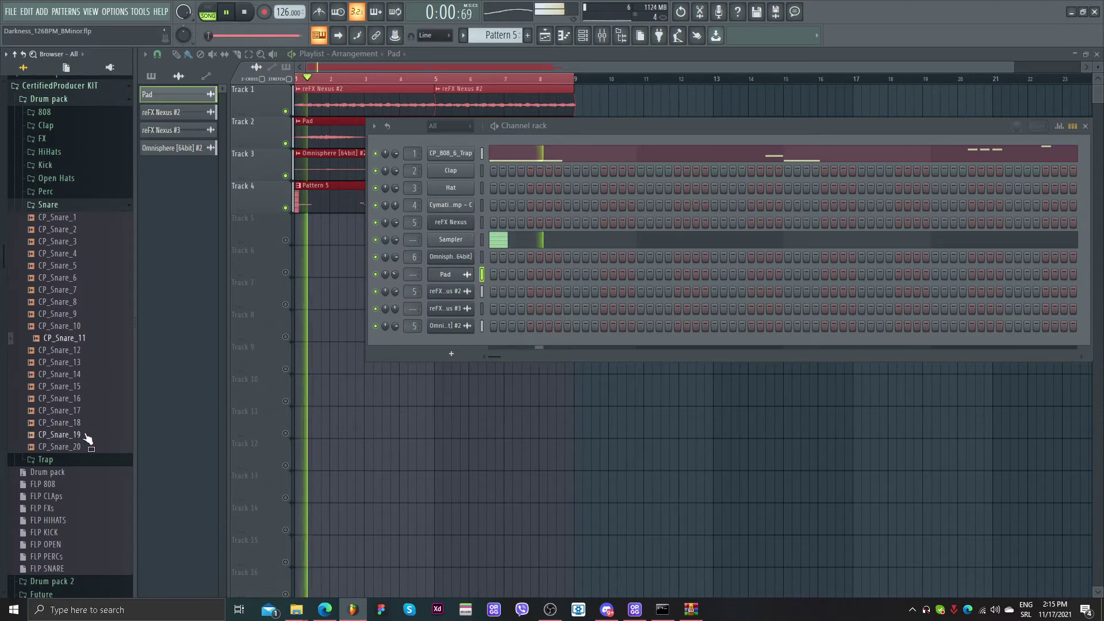
click(86, 434)
click(89, 316)
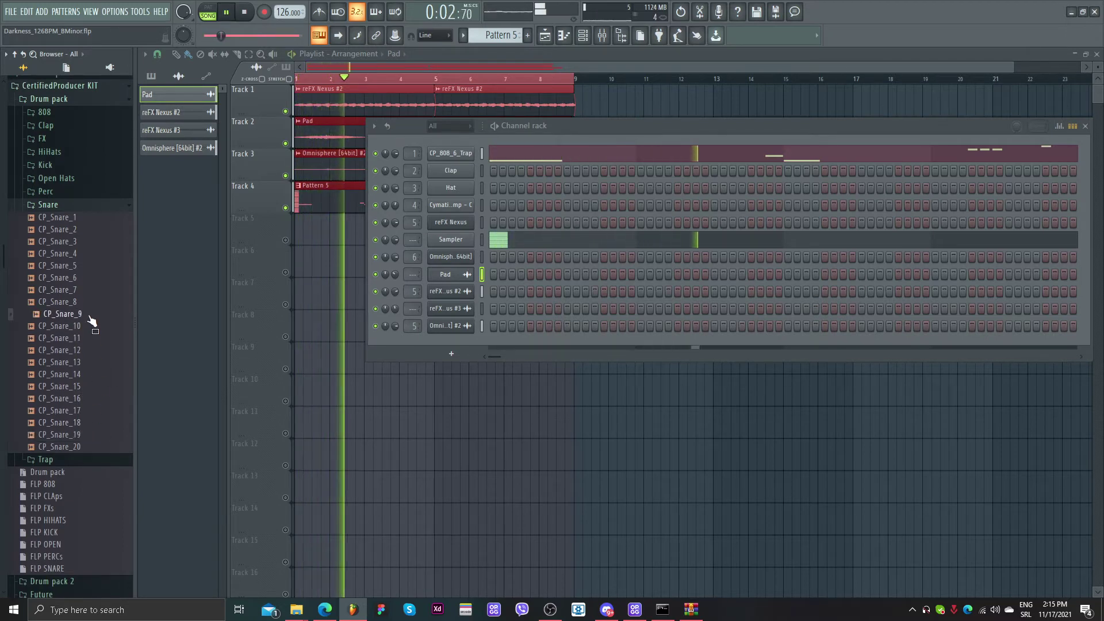
click(85, 281)
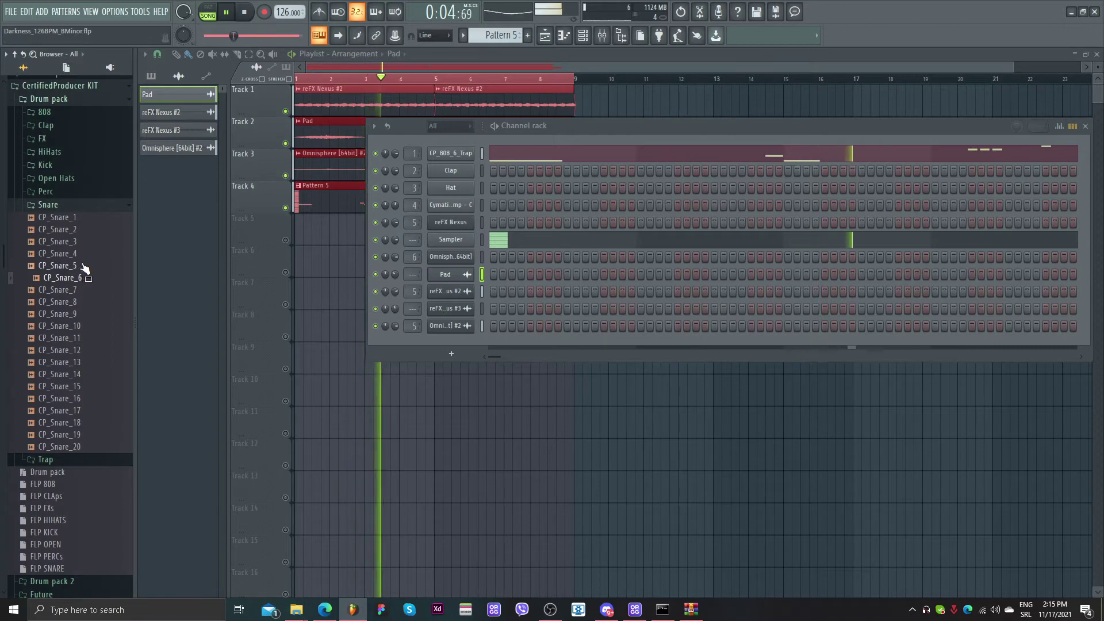
click(85, 266)
click(86, 254)
click(86, 243)
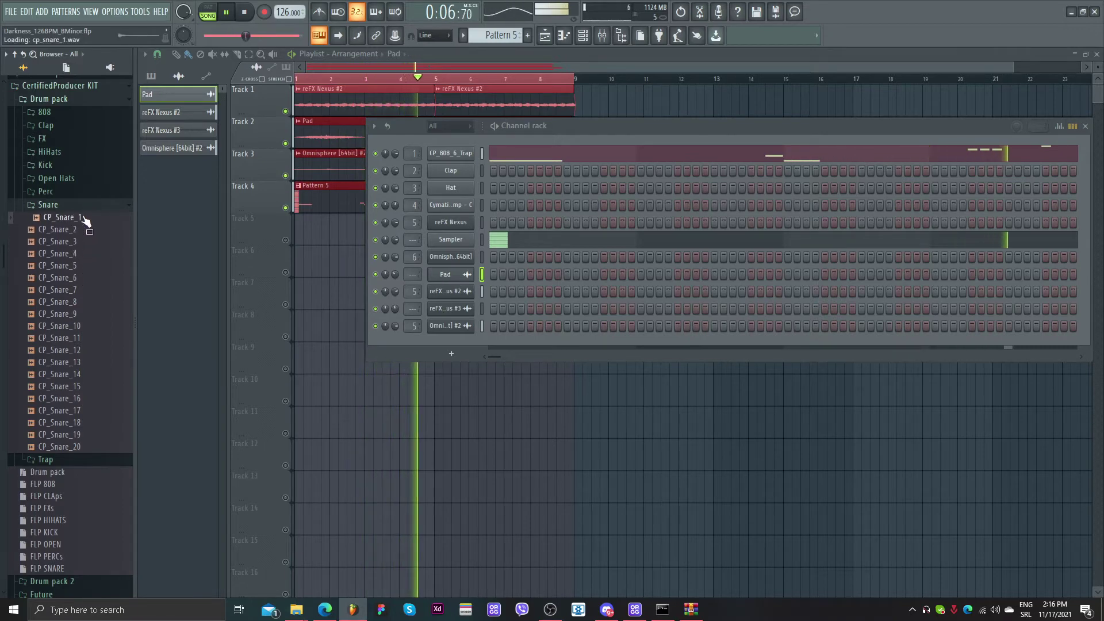
click(85, 303)
click(85, 292)
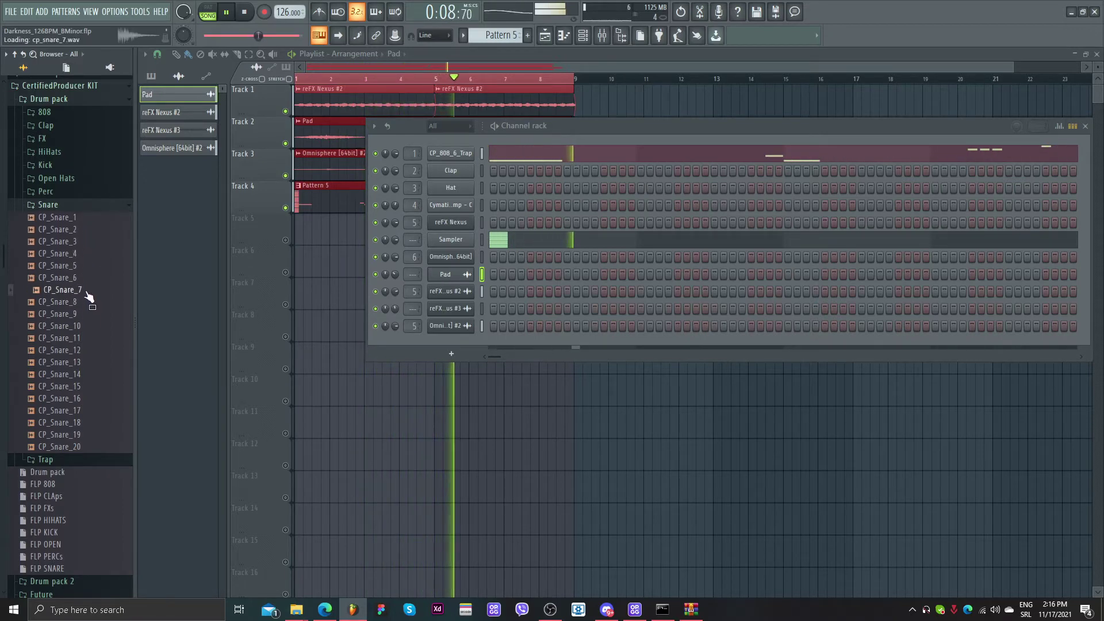
- Compare CP_Snare_9 with CP_Snare_10, load CP_Snare_9 onto the Clap channel and set its pitch shift to +300 cents
click(86, 315)
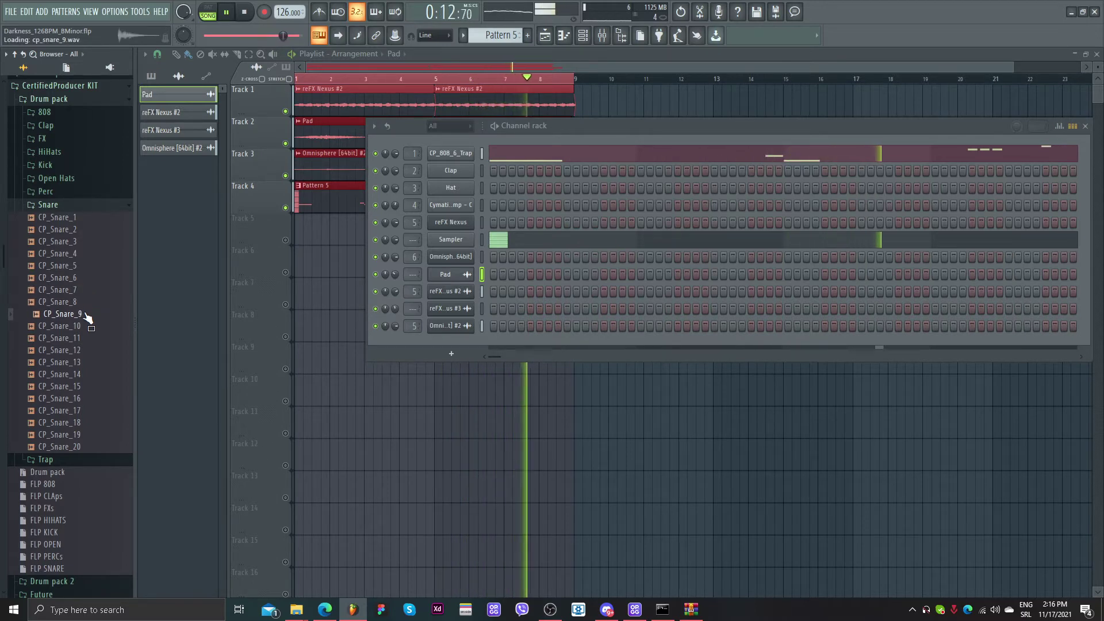
click(87, 327)
click(87, 315)
drag(86, 315, 454, 171)
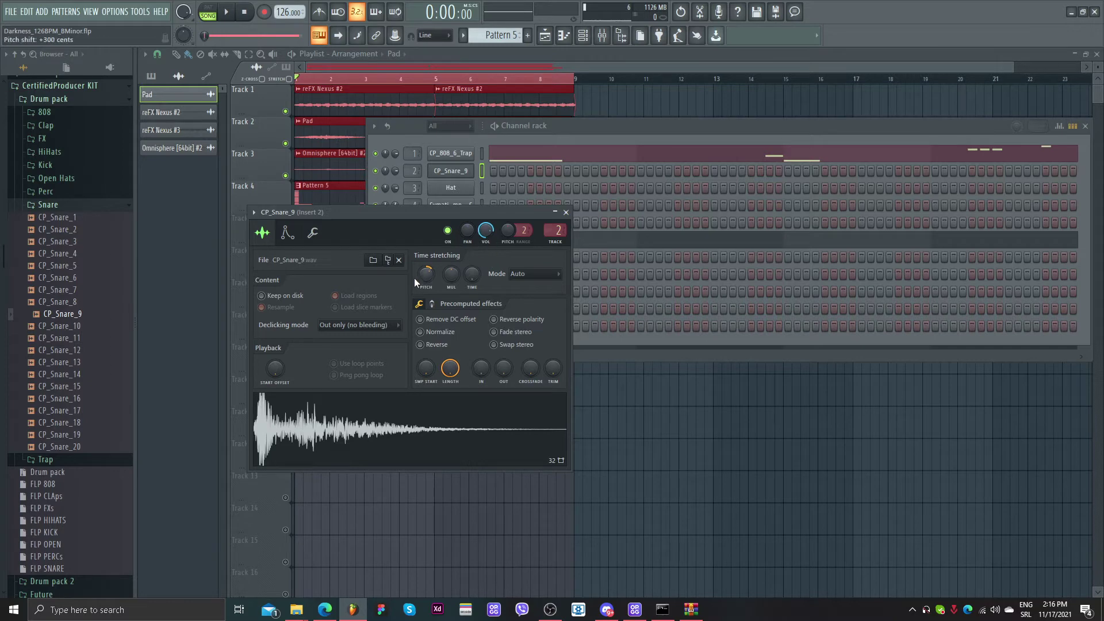
click(565, 212)
- With the arrangement playing, add a CP_Snare_9 hit on the third beat of each of the four bars
key(space)
click(567, 170)
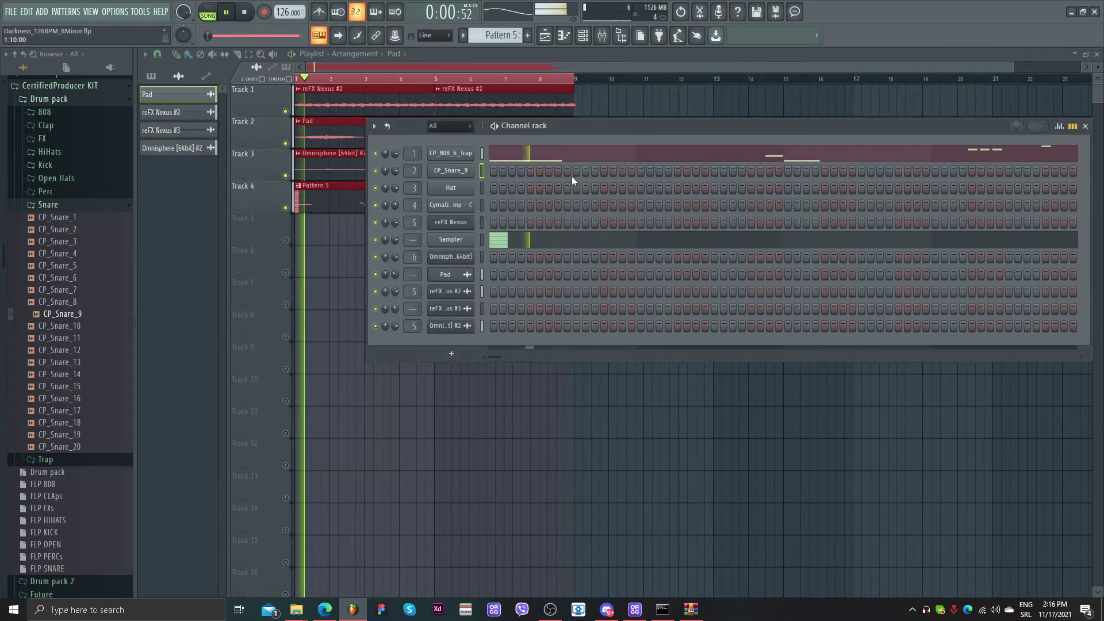
click(714, 171)
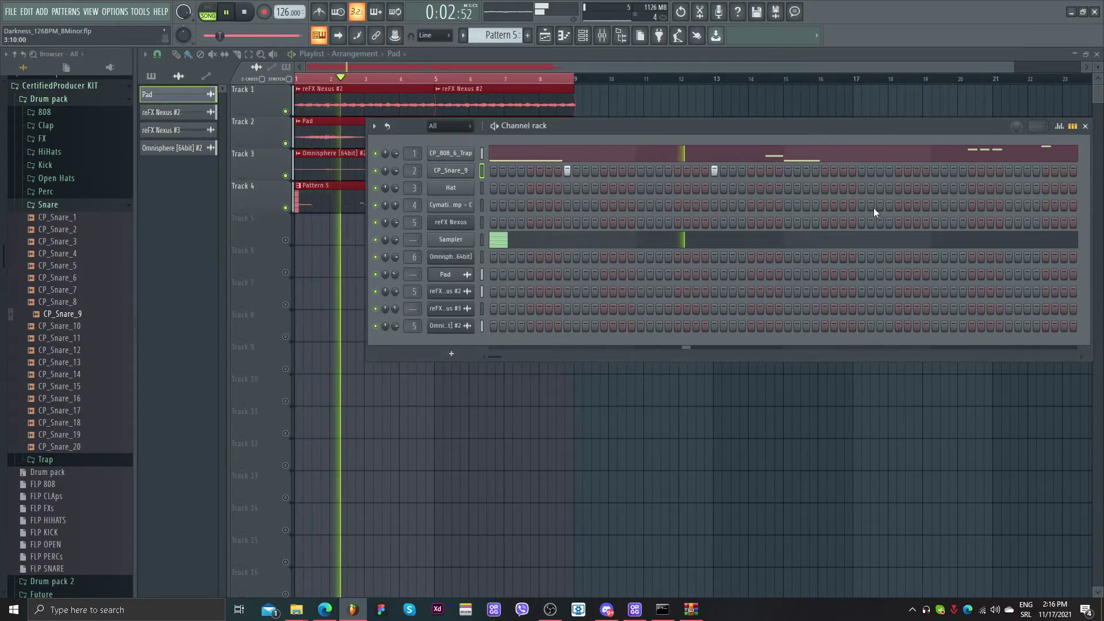
click(862, 171)
click(1008, 170)
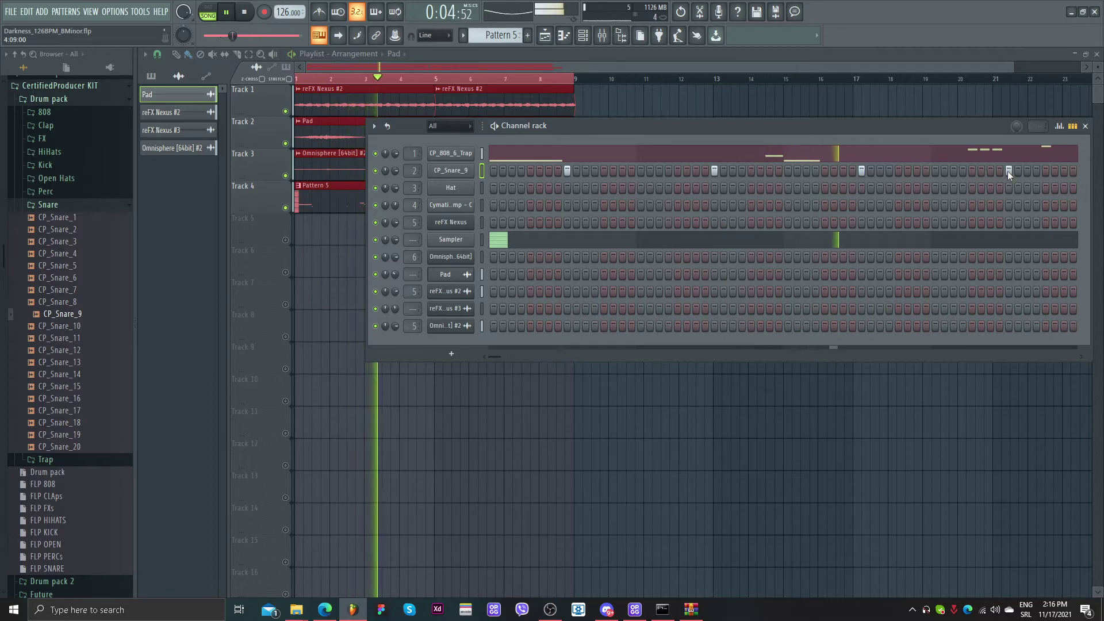
- Add Fruity Reeverb 2 to the first effect slot of mixer Insert 2, with the wet level at 24% and slightly lower early reflections
click(602, 35)
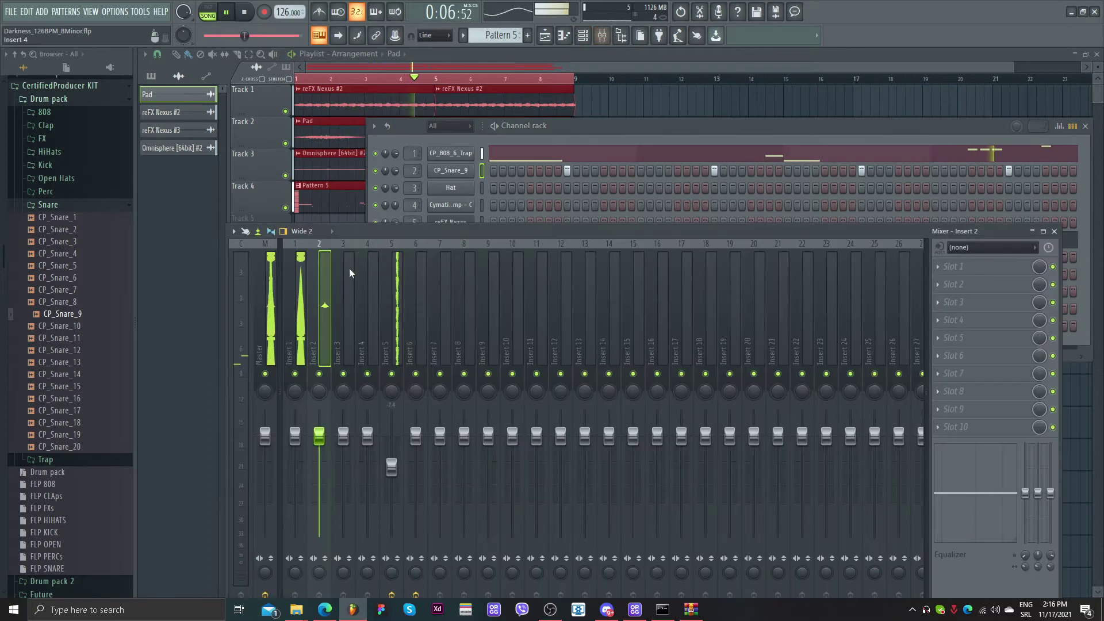
click(953, 266)
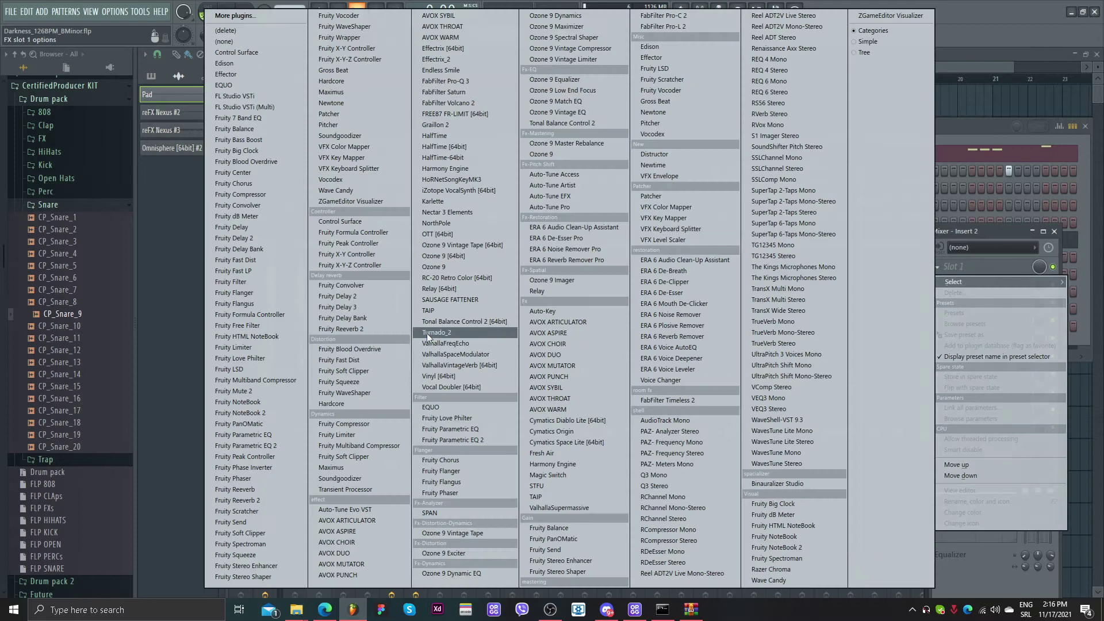
click(345, 330)
key(space)
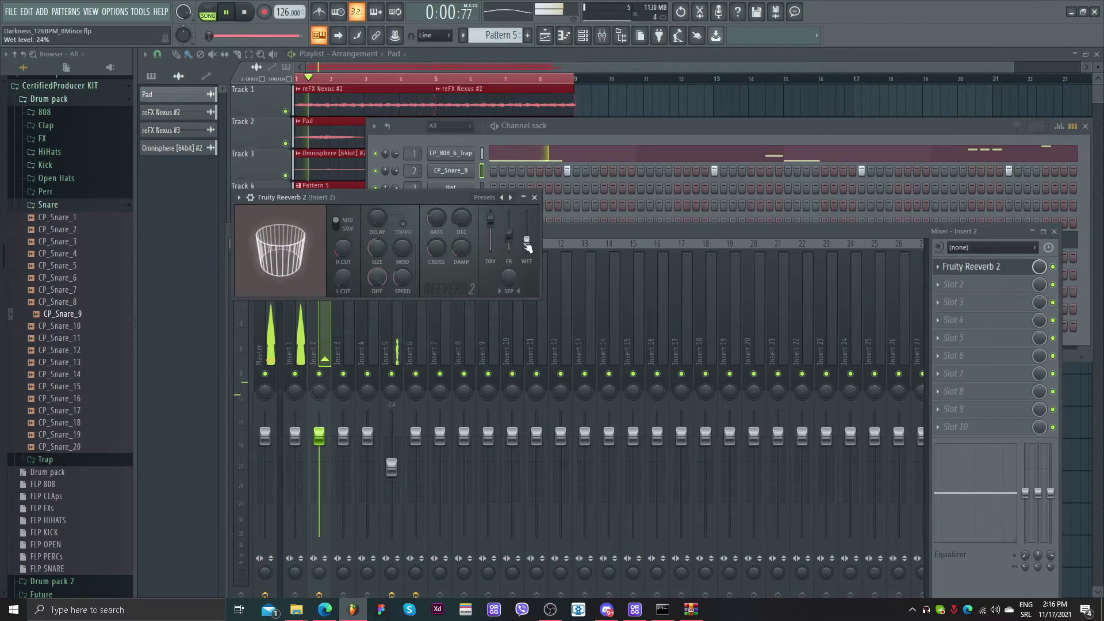
drag(508, 234, 508, 238)
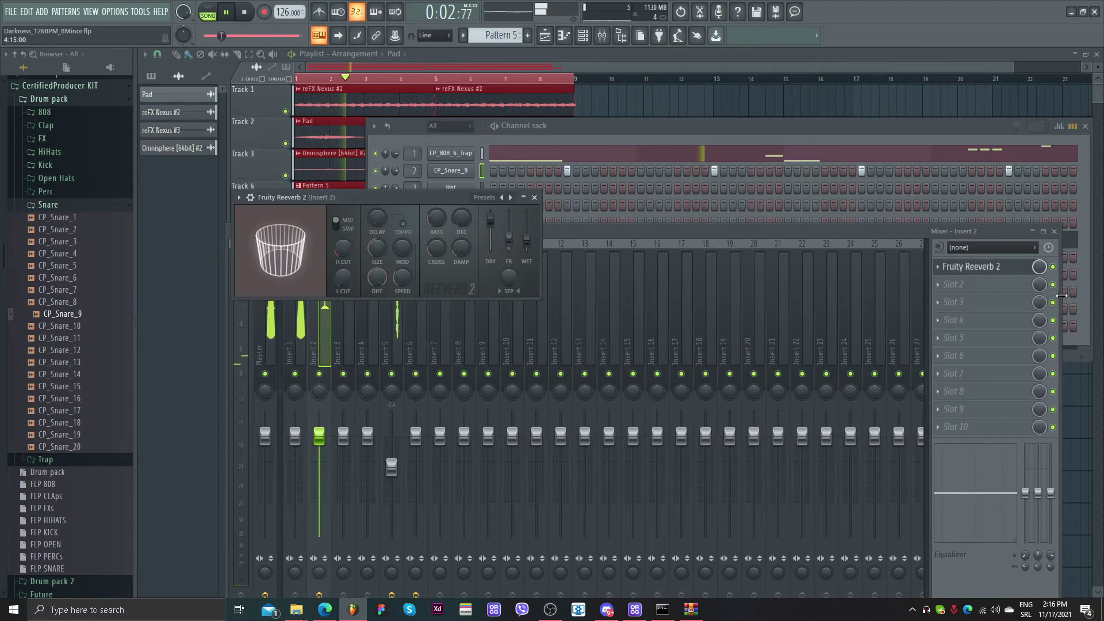
drag(1039, 267, 1039, 272)
- Audition the kit's Kick samples, load CP_Kick_8 onto the Hat channel and turn on Normalize for it
click(916, 165)
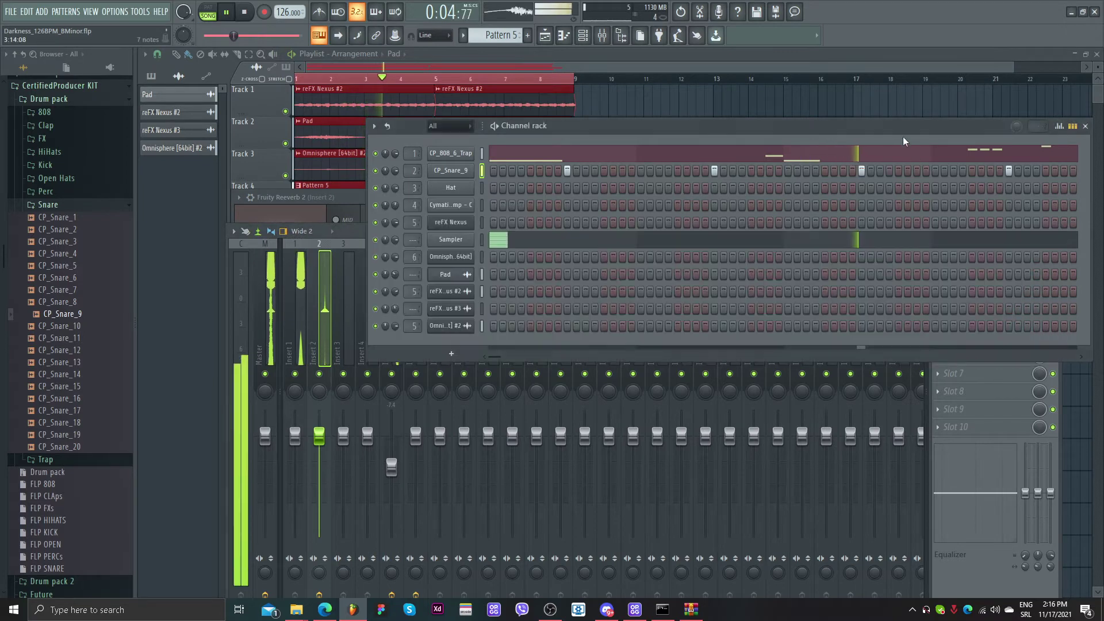
click(67, 203)
click(67, 166)
key(space)
click(88, 226)
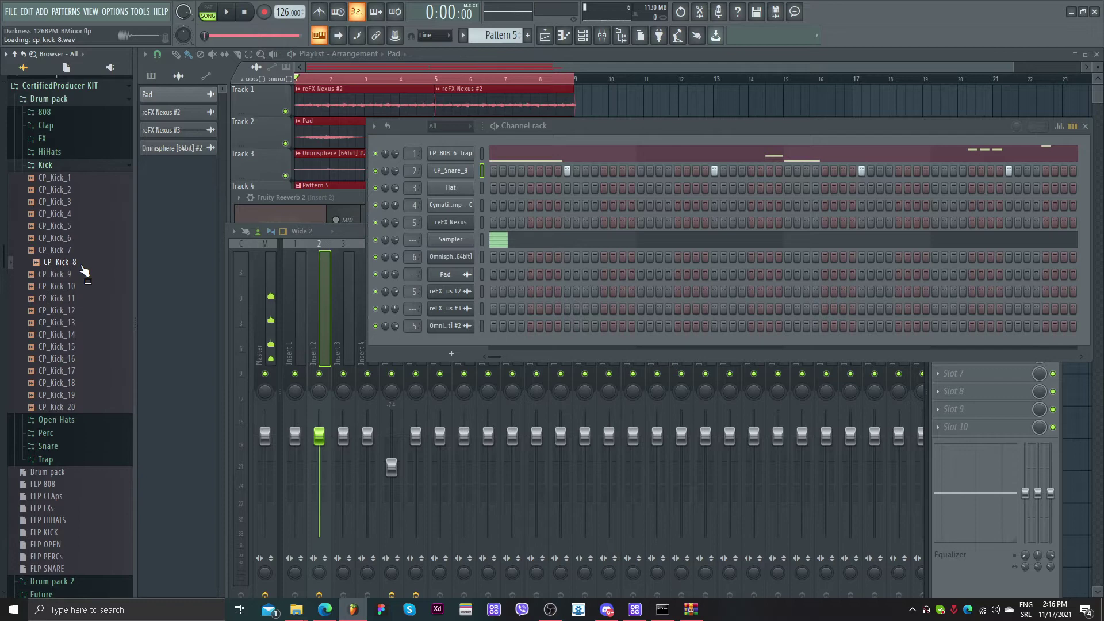
drag(453, 196, 452, 189)
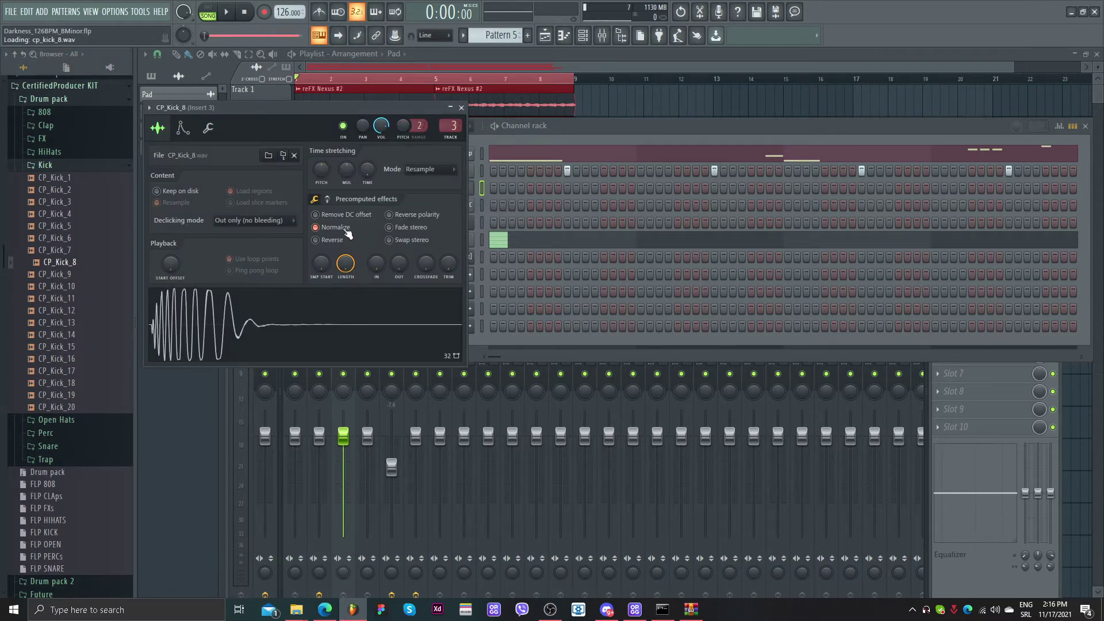
key(Escape)
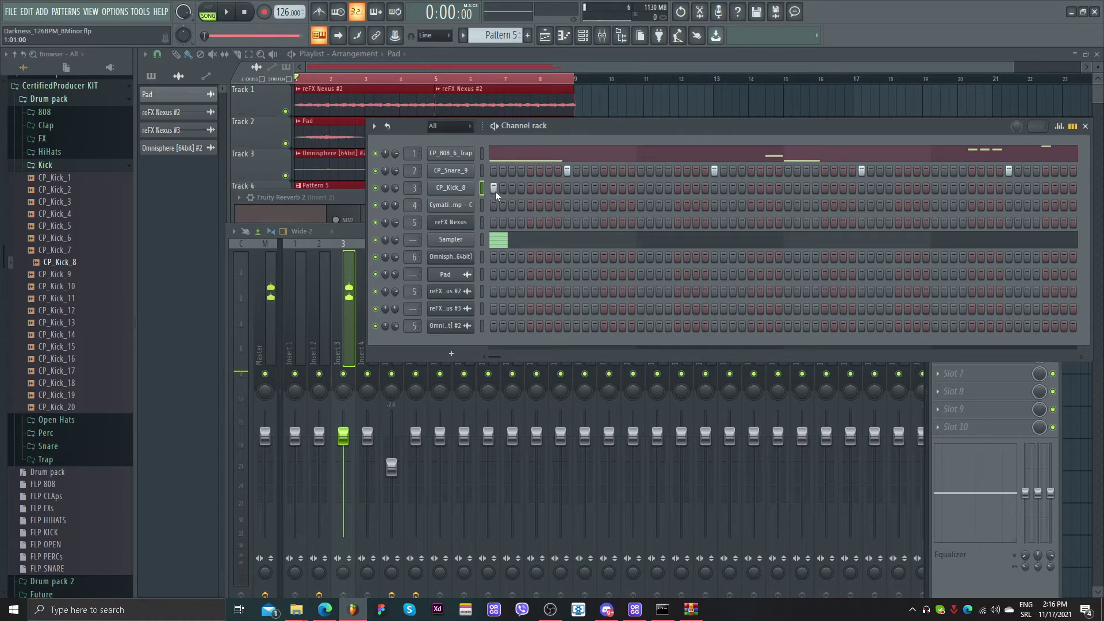
- Add CP_Kick_8 hits on steps 1, 21, 31, 33, 53 and 61 to follow the 808 line during playback
click(493, 188)
key(space)
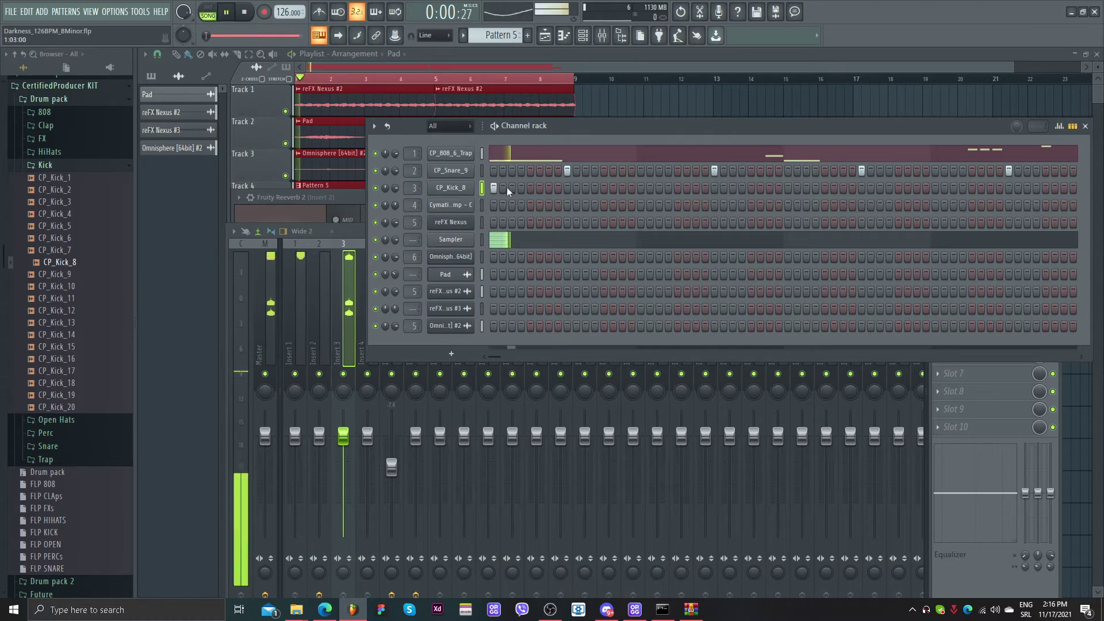
click(788, 189)
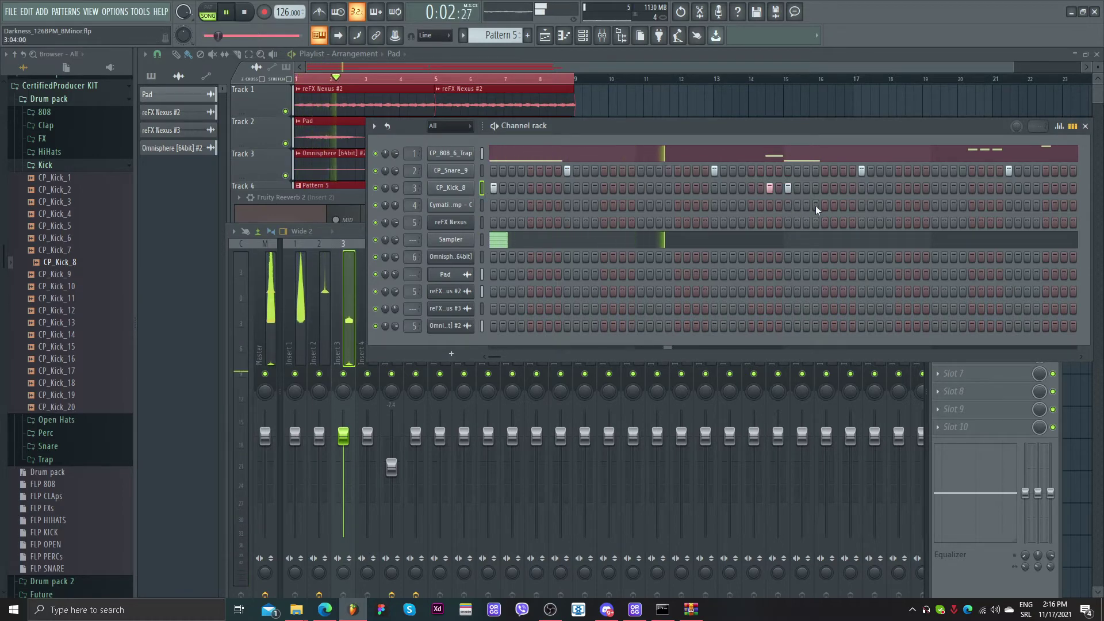
click(973, 189)
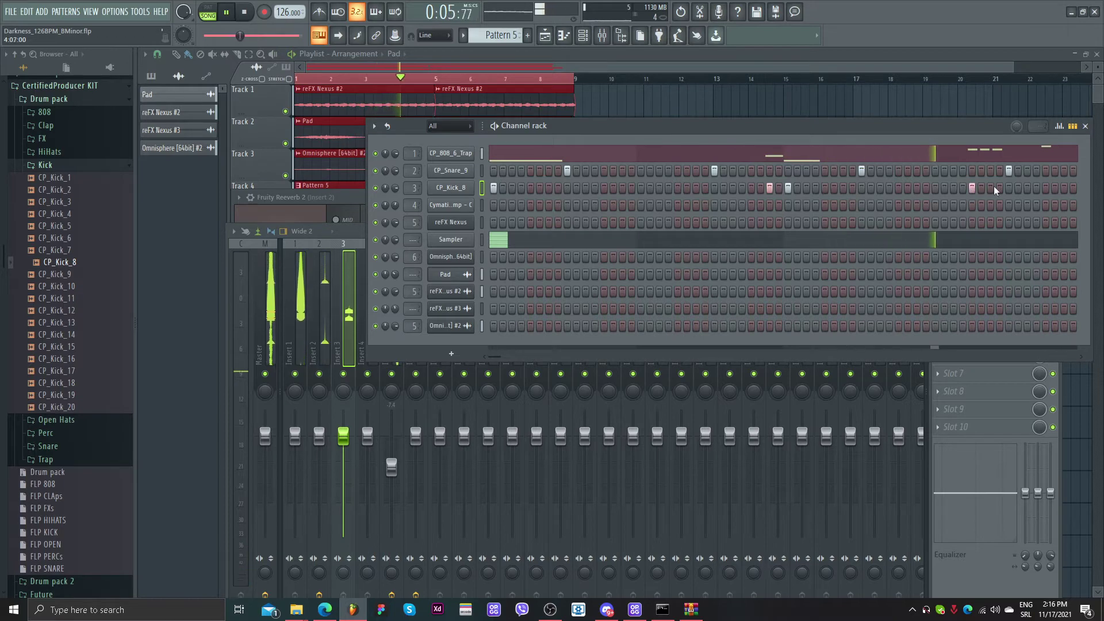
click(1045, 188)
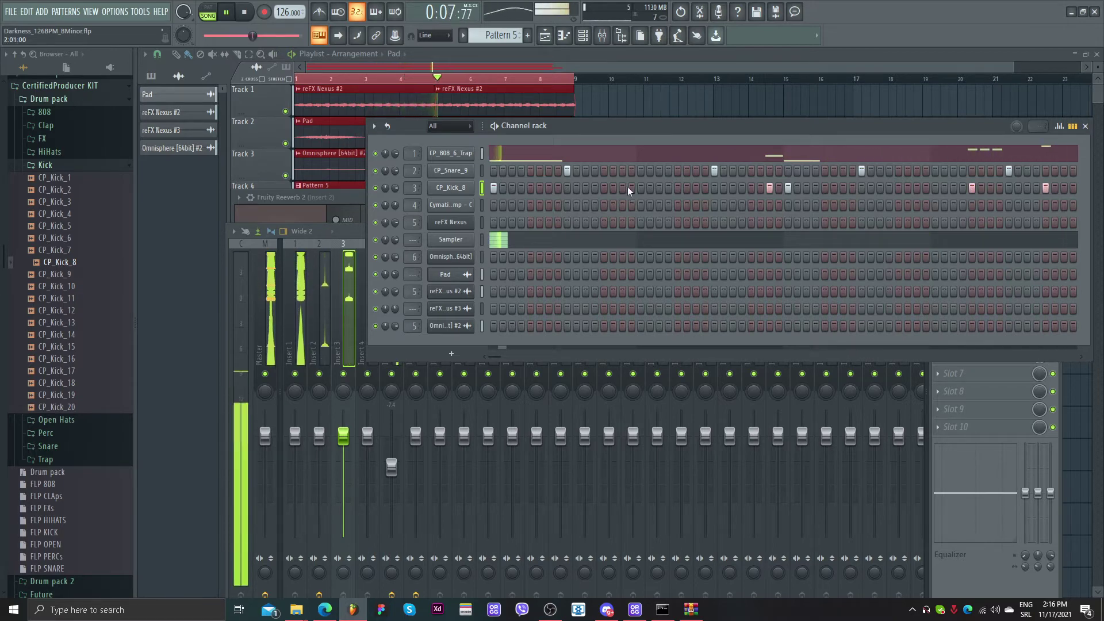
click(677, 190)
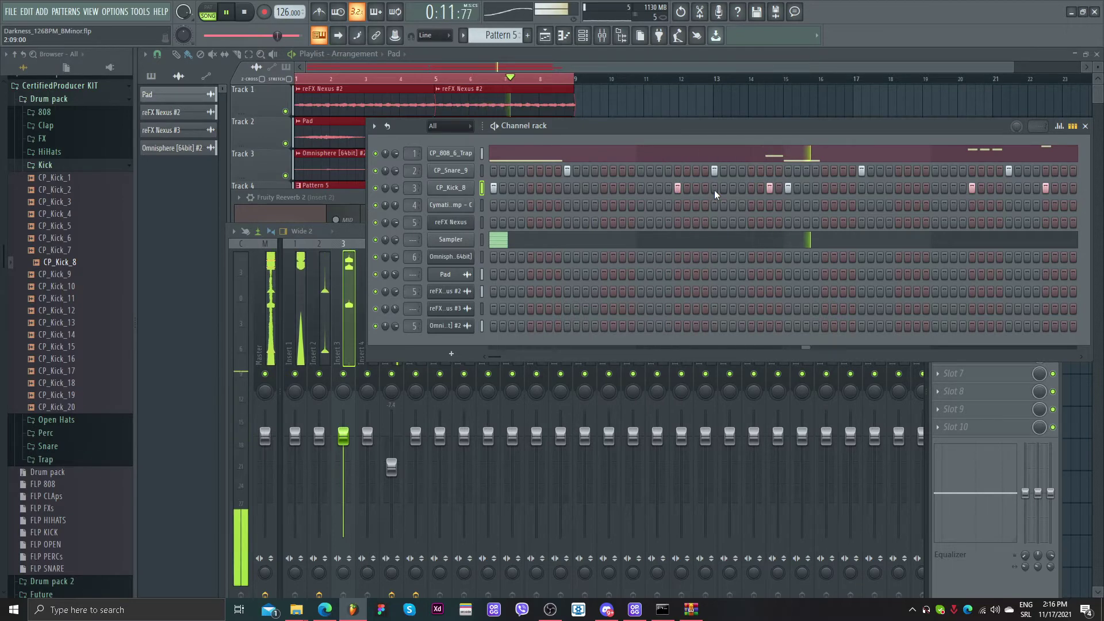
- Audition the kit's HiHats samples, add CP_HiHat_1 as a new channel and turn on Normalize for it
click(67, 153)
click(94, 262)
click(100, 285)
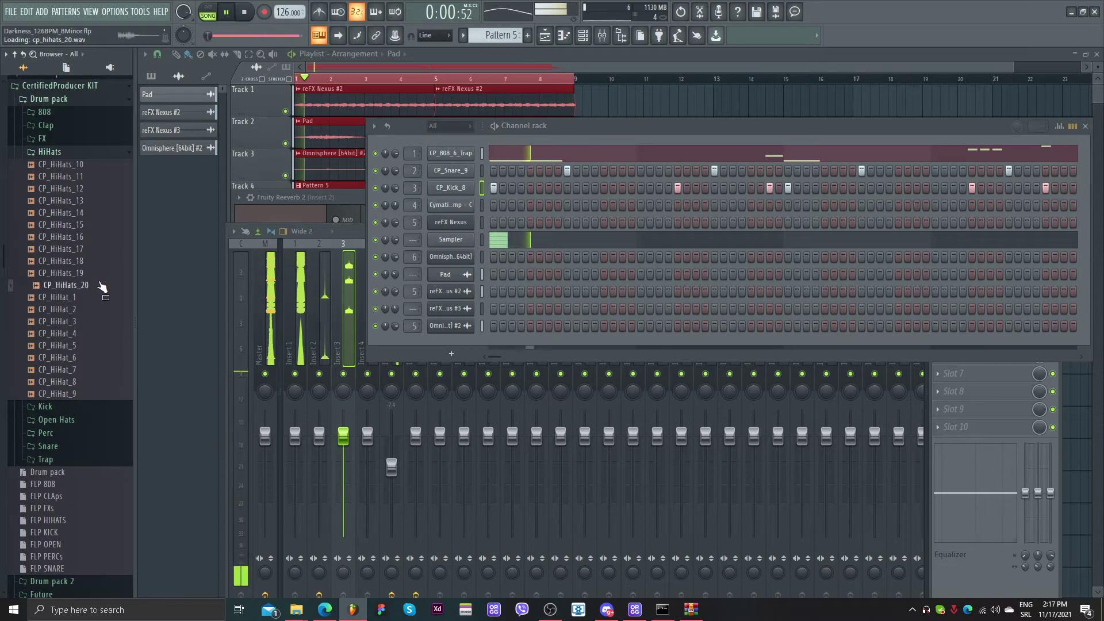
click(97, 334)
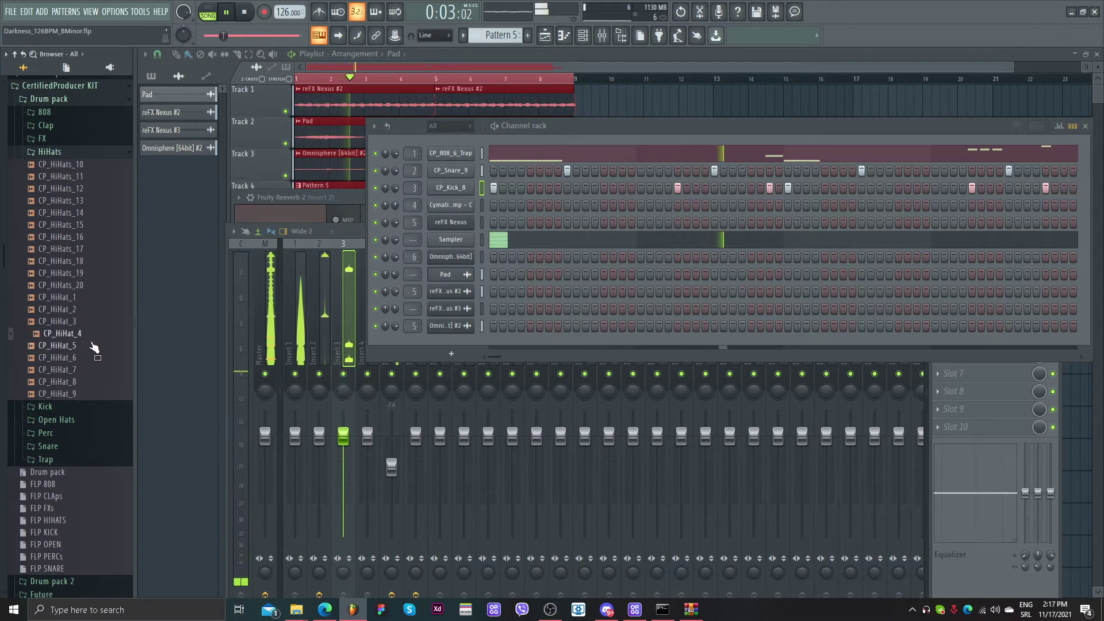
click(98, 299)
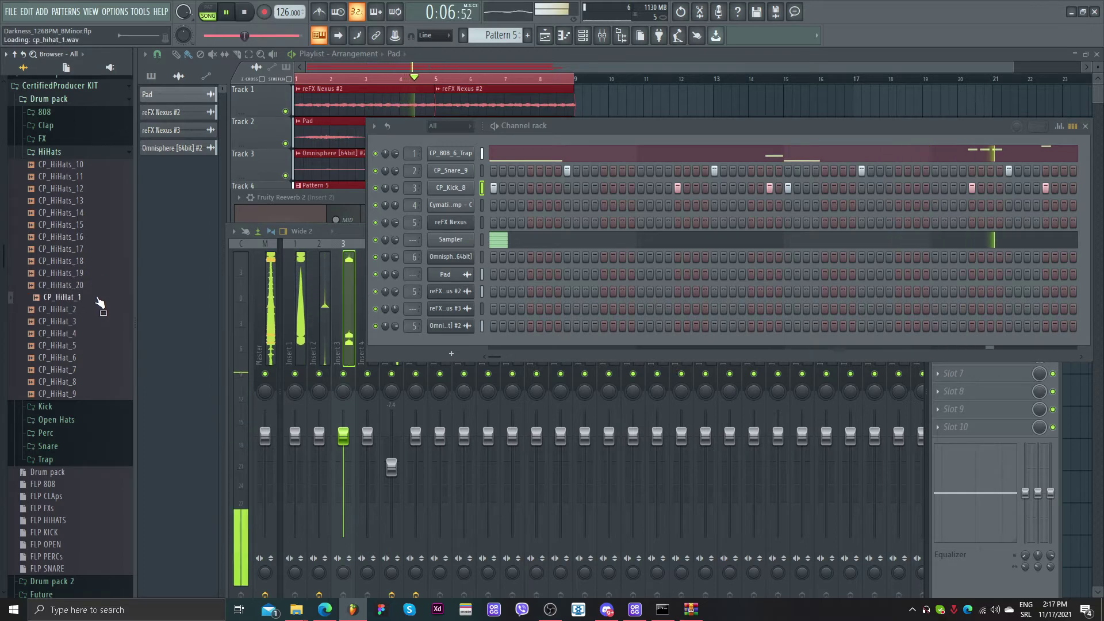
drag(434, 344, 434, 345)
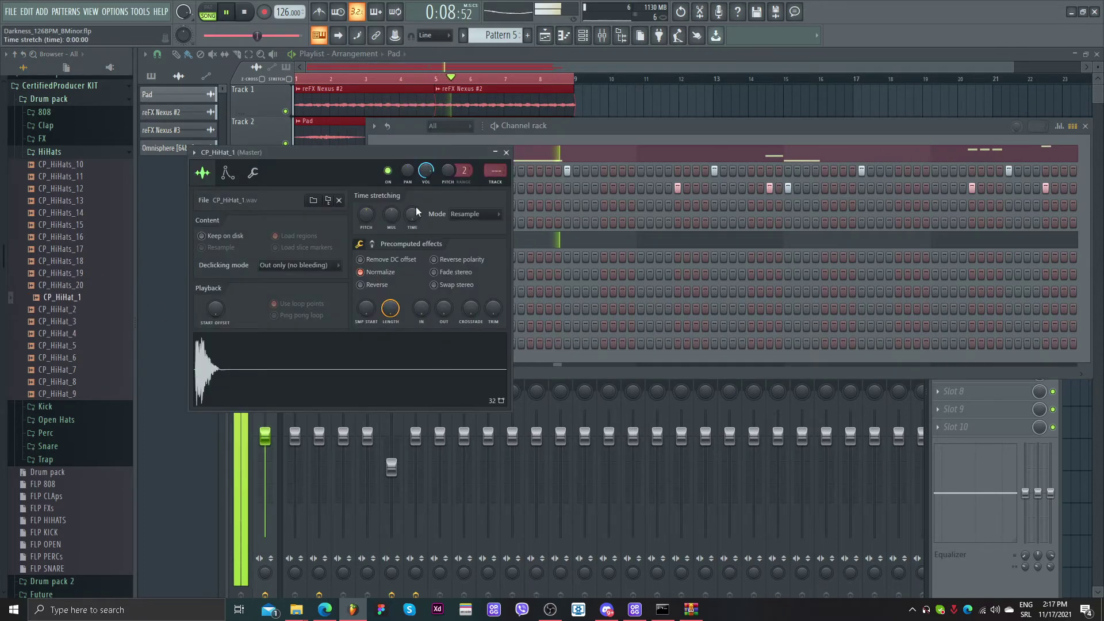
key(Escape)
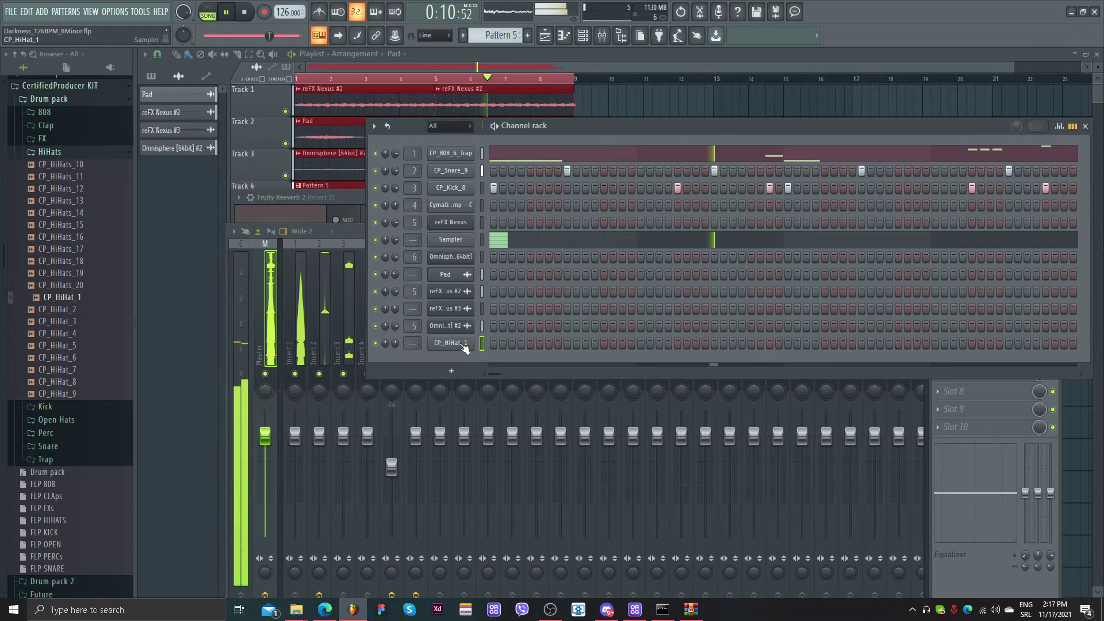
- Open the CP_HiHat_1 channel in the Piano roll and set the snap to 1/3 beat
right_click(463, 348)
click(491, 345)
scroll(320, 264, up, 2)
drag(301, 71, 245, 69)
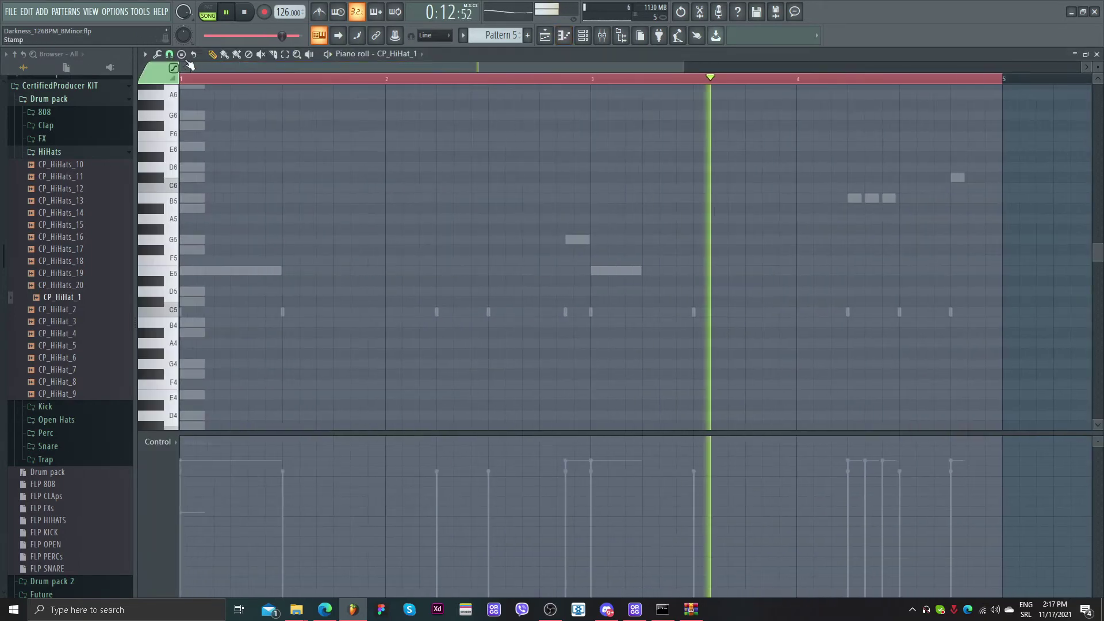
click(182, 54)
click(169, 54)
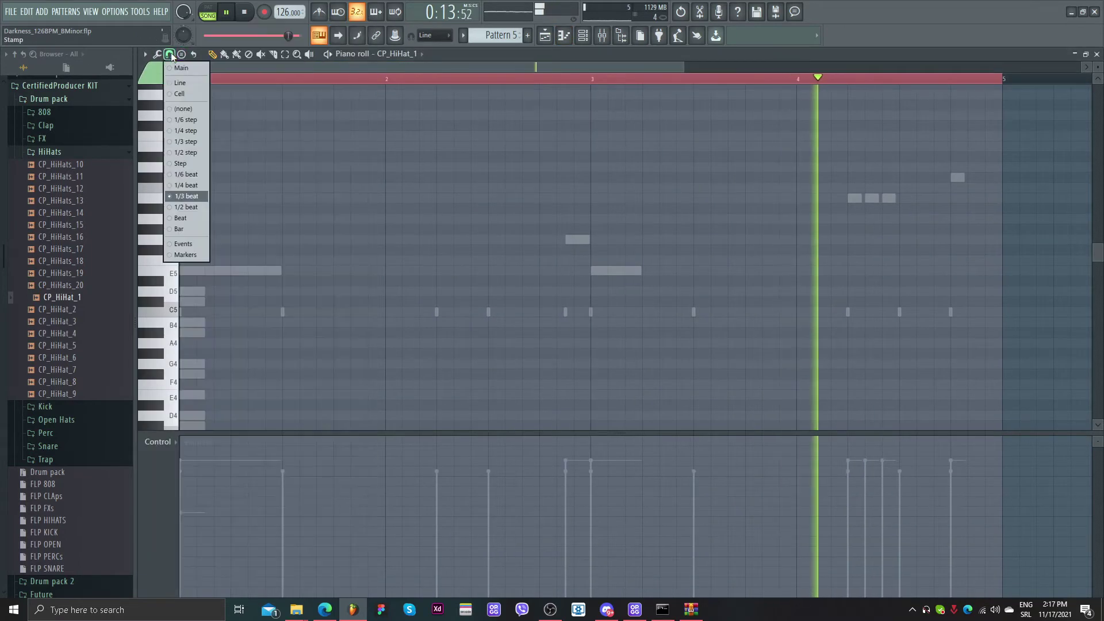
click(187, 196)
- Place nine 1/3-beat C5 hi-hat notes in a row from the start of bar 1
key(space)
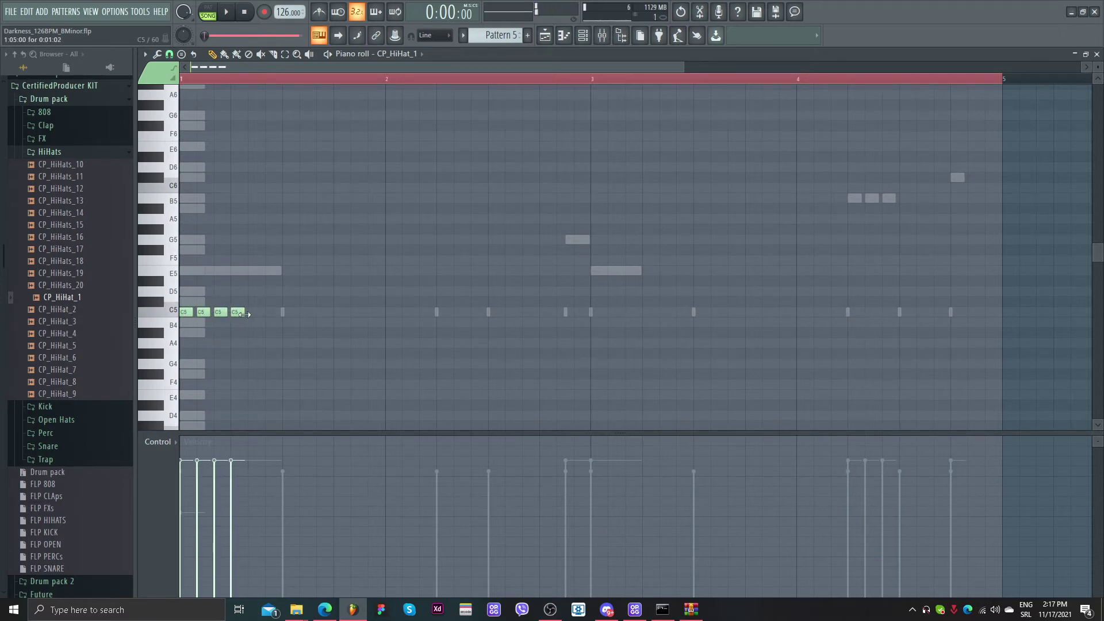
key(space)
click(288, 312)
click(322, 312)
key(space)
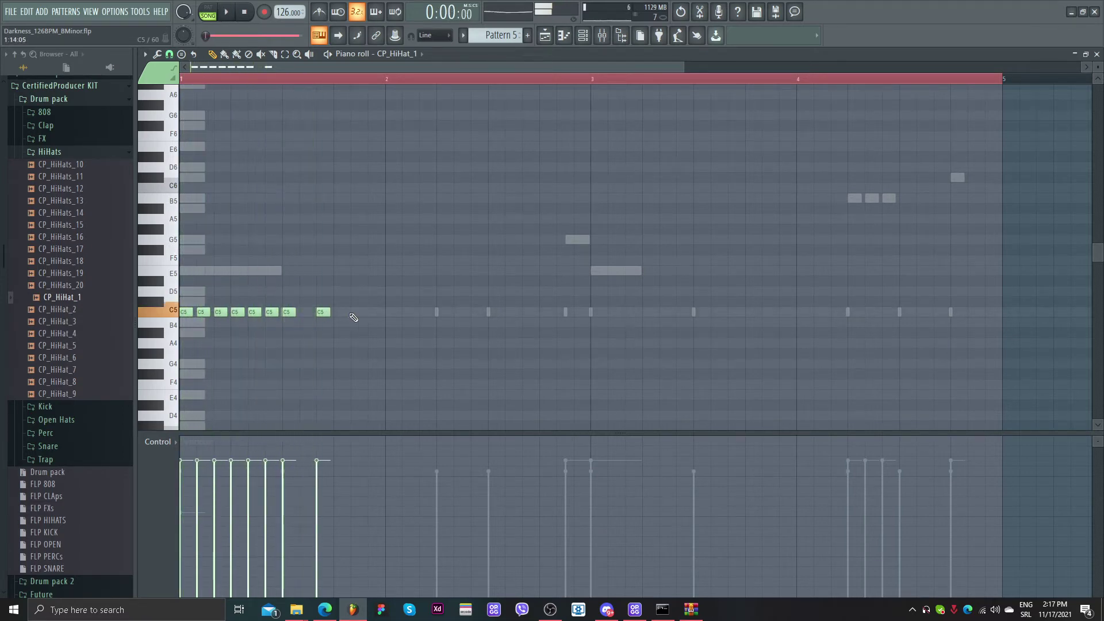
- Set the snap to 1/6 beat and fill the last beat of bar 1 with C5 notes
click(170, 54)
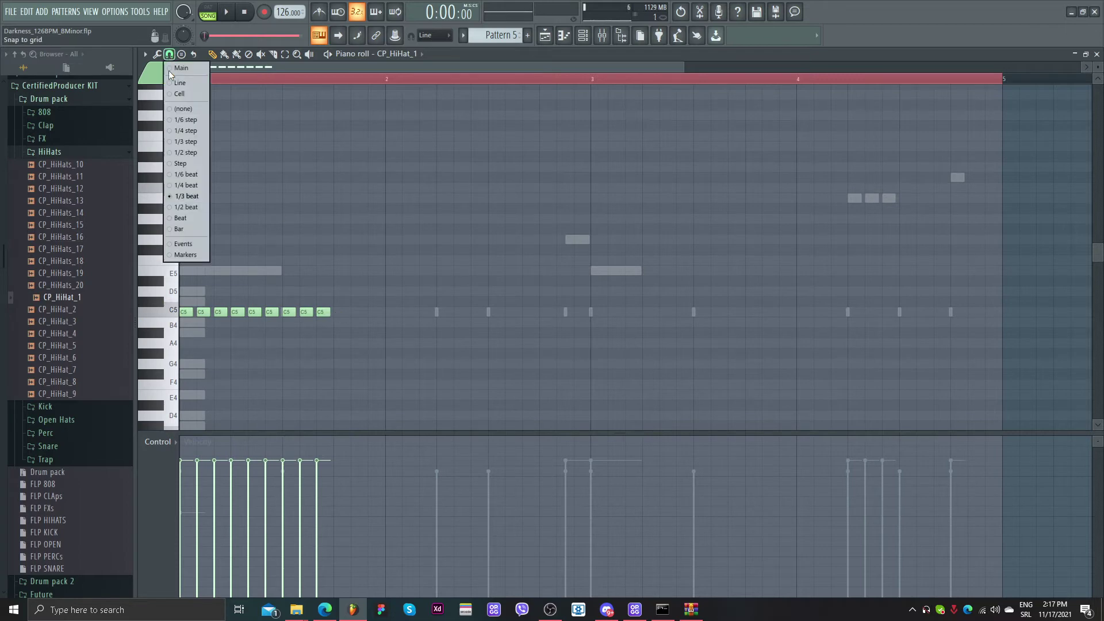
click(193, 176)
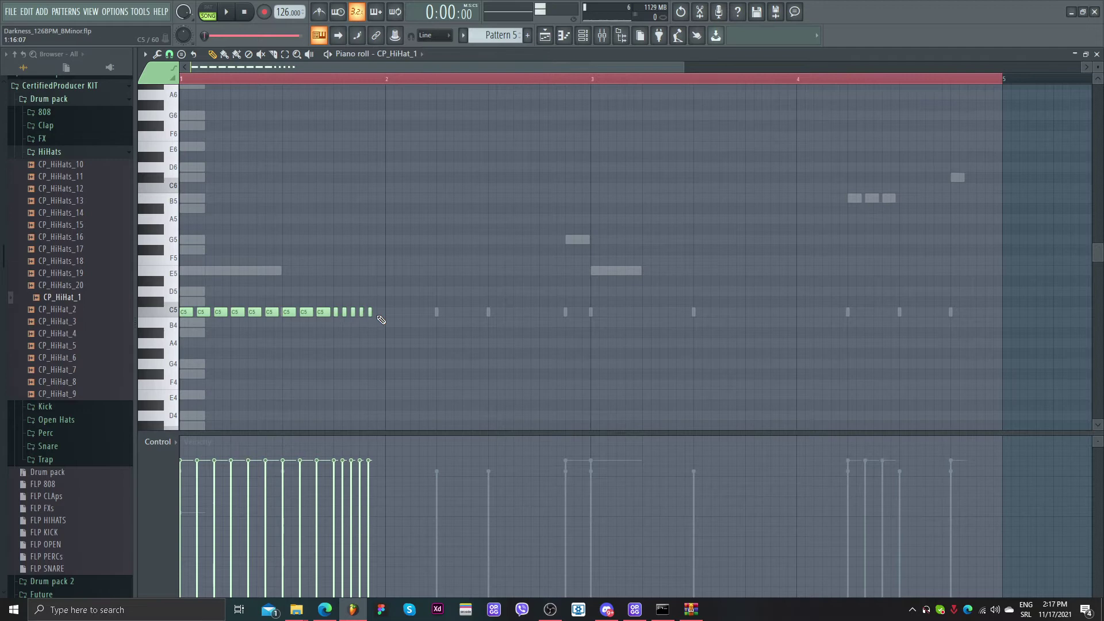
key(space)
- Duplicate the bar 1 hi-hat pattern into bar 2, and those two bars into bars 3 and 4
key(ctrl+a)
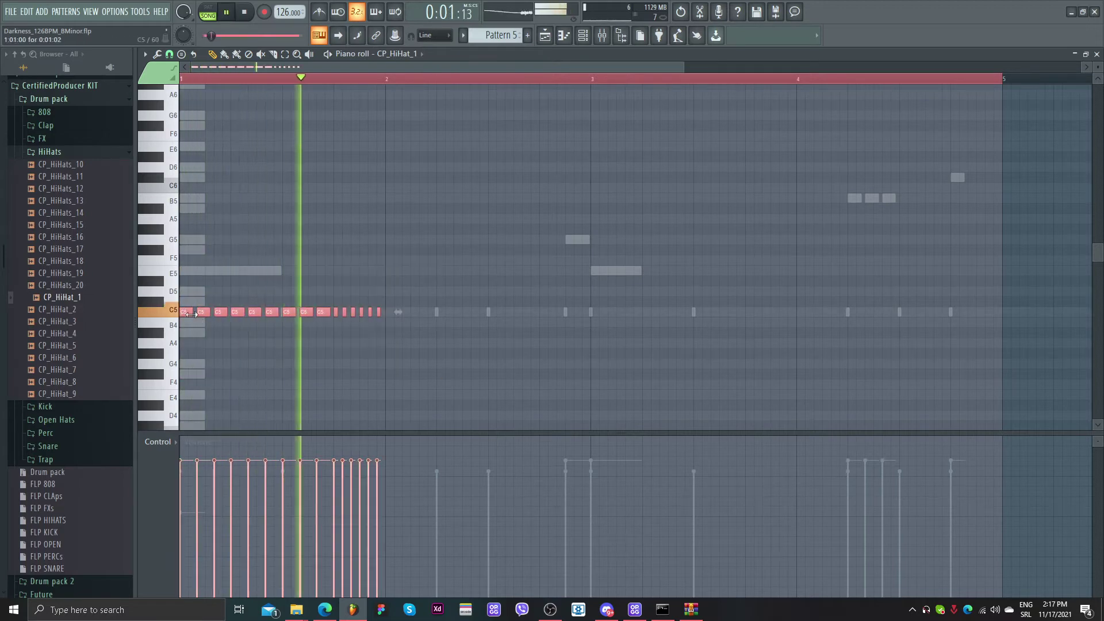
key(ctrl+b)
scroll(517, 347, down, 1)
ctrl+click(545, 345)
scroll(540, 349, up, 1)
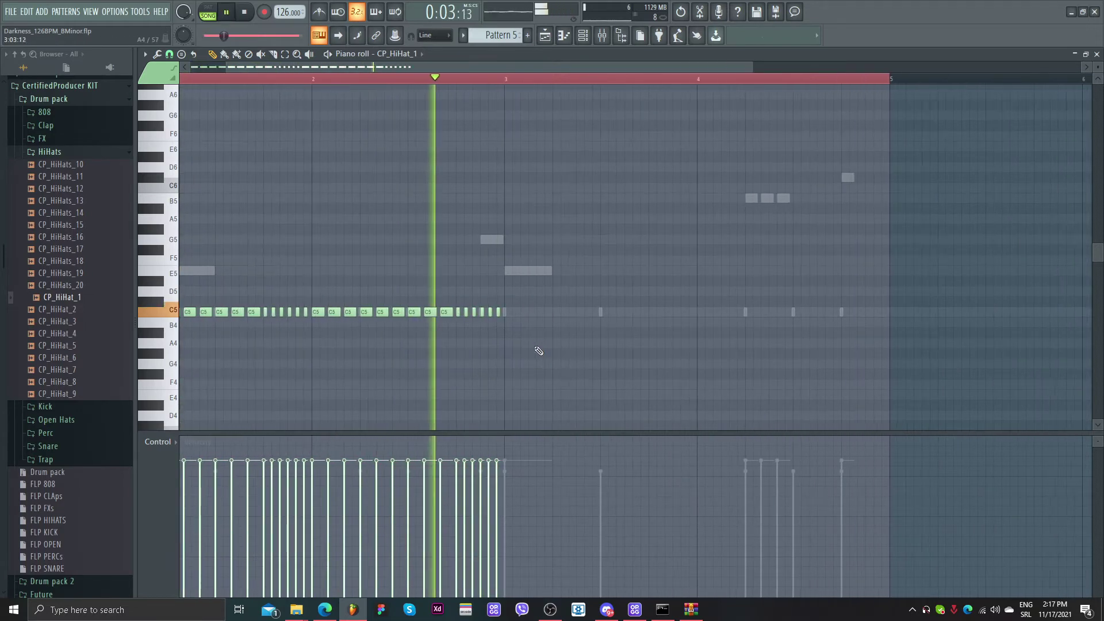
key(ctrl+a)
scroll(550, 337, down, 2)
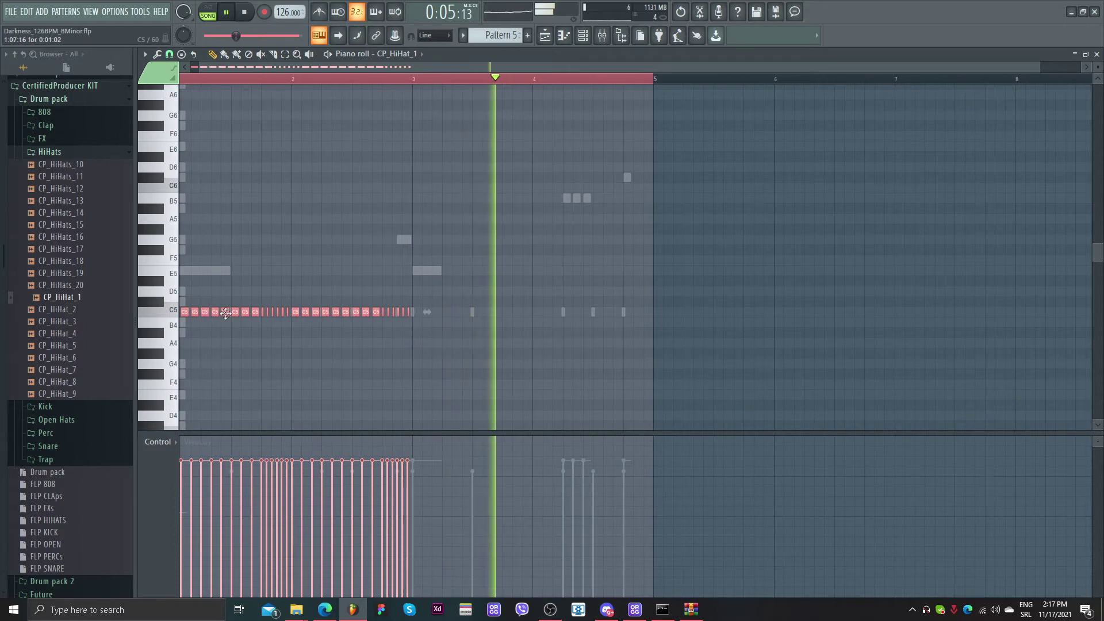
key(ctrl+b)
key(space)
- Replace the last three hi-hat notes of bar 2 with one note stretched to the bar's end, chopped into a fast roll
scroll(418, 344, up, 5)
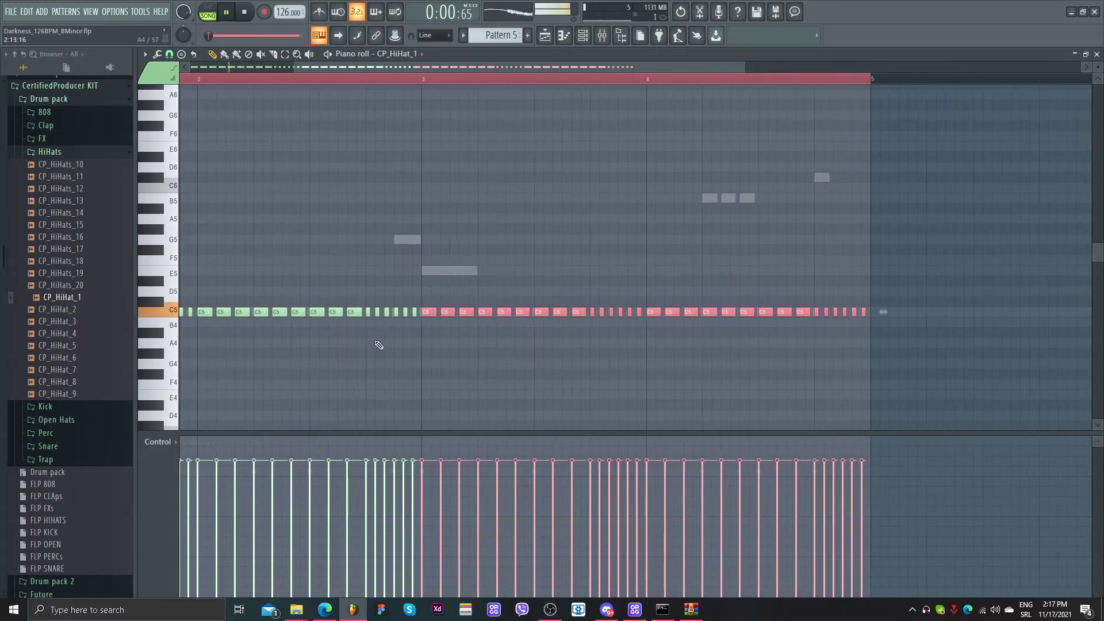
key(ctrl+d)
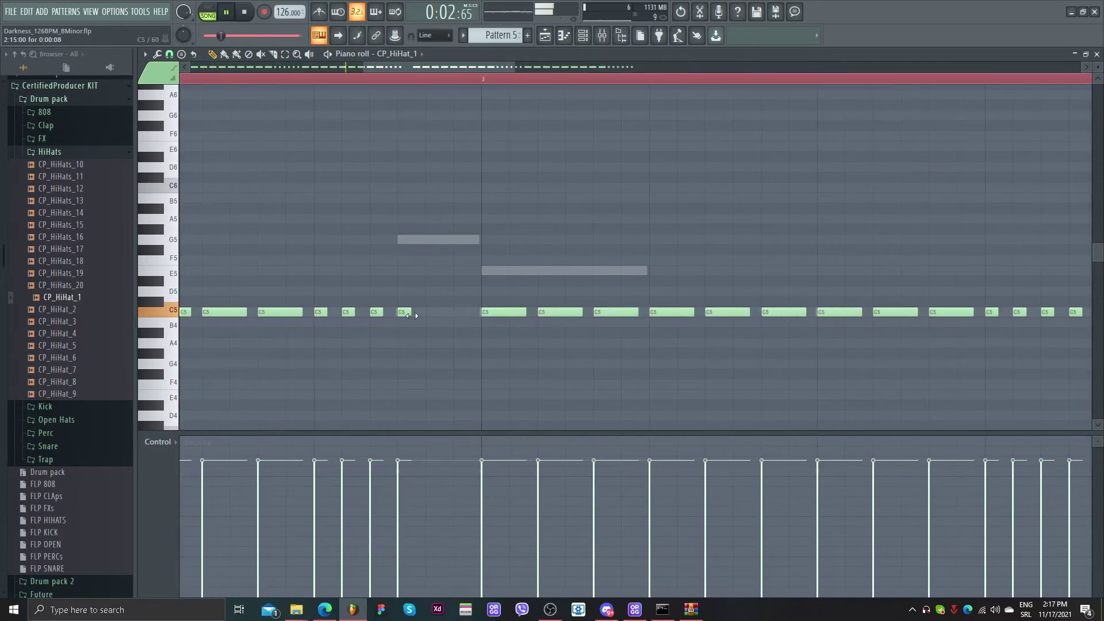
drag(412, 316, 480, 316)
key(ctrl+u)
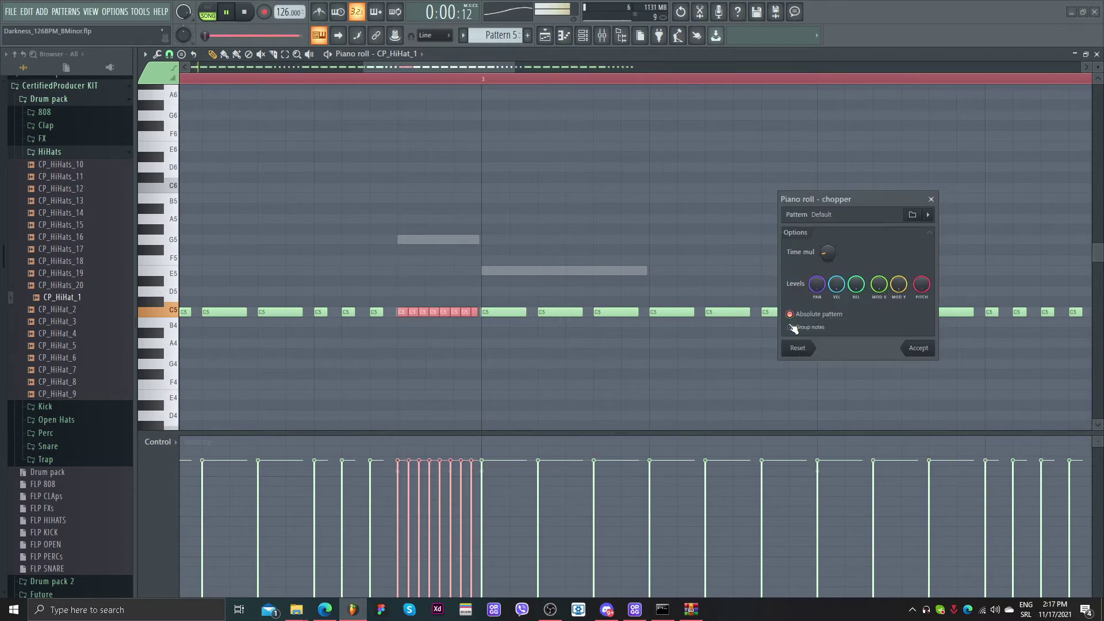
click(918, 348)
scroll(500, 416, down, 4)
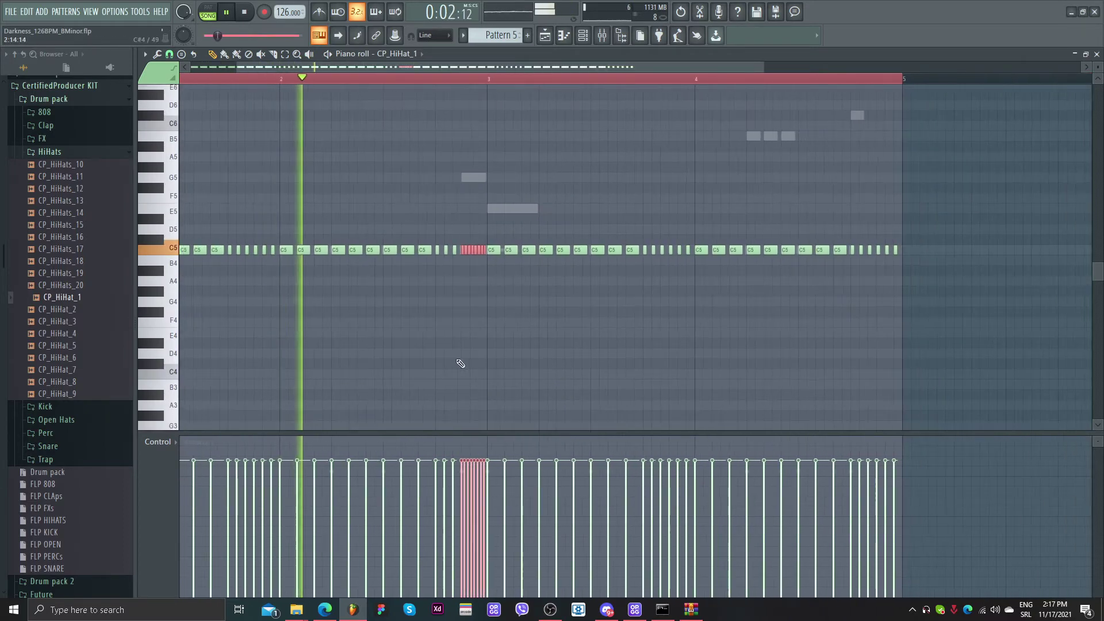
key(ctrl+d)
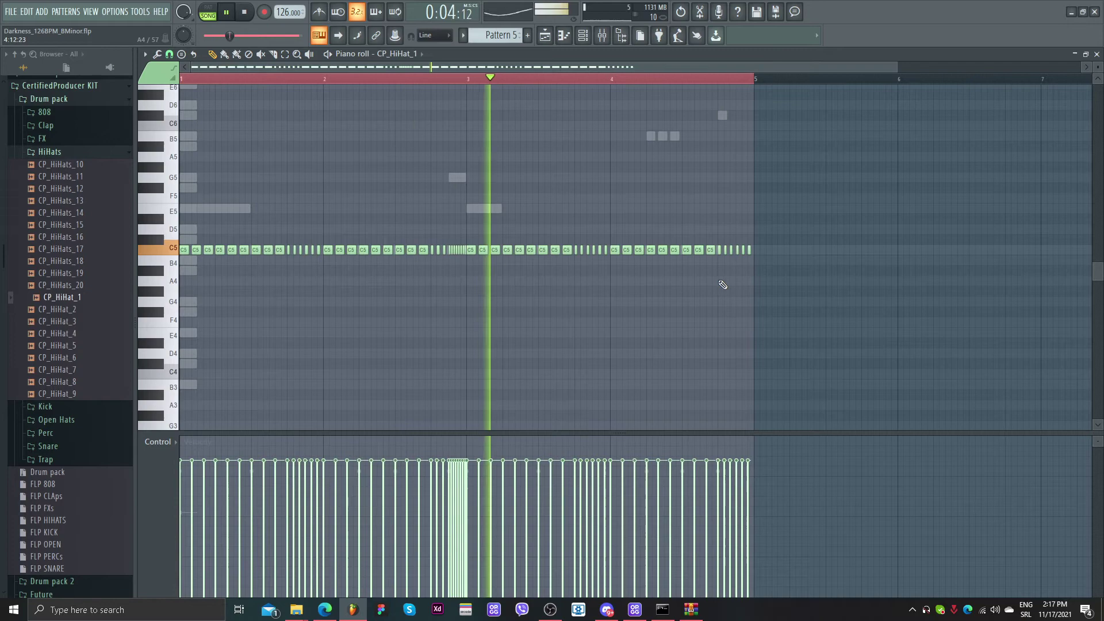
scroll(724, 285, up, 4)
scroll(522, 241, down, 4)
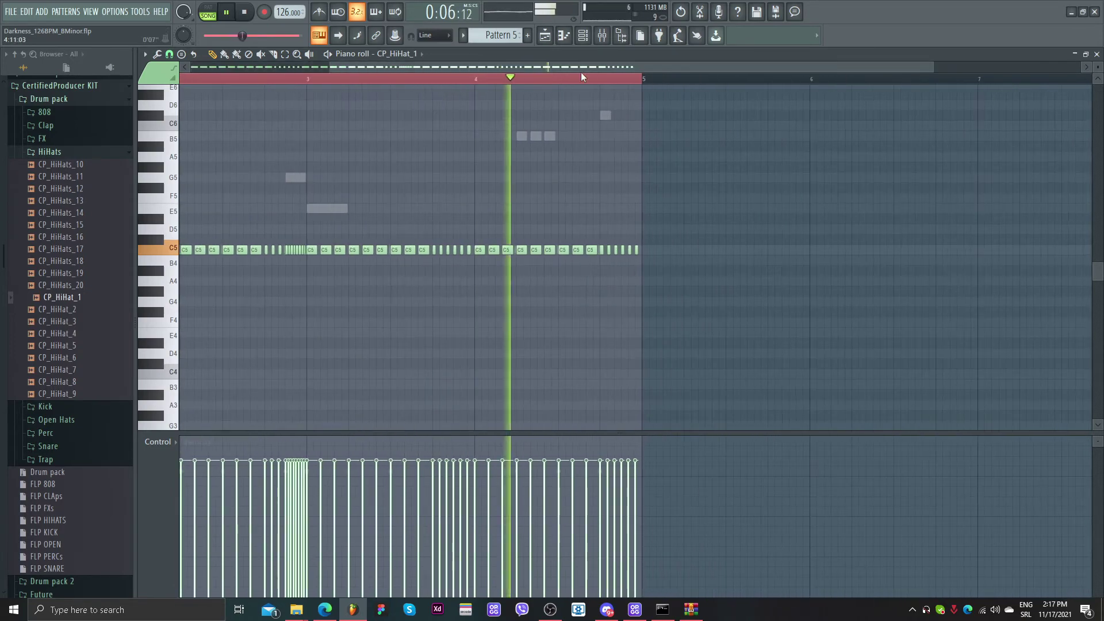
- Audition other HiHats samples on the hi-hat channel during playback and replace its sample with CP_HiHat_7
key(space)
key(F6)
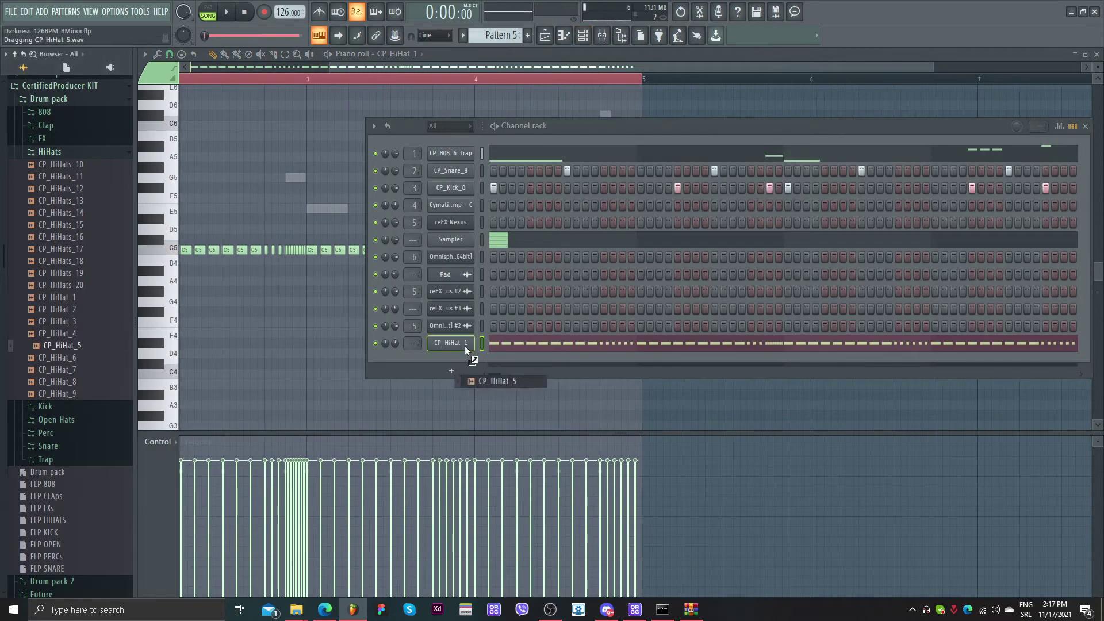
drag(465, 346, 456, 344)
key(space)
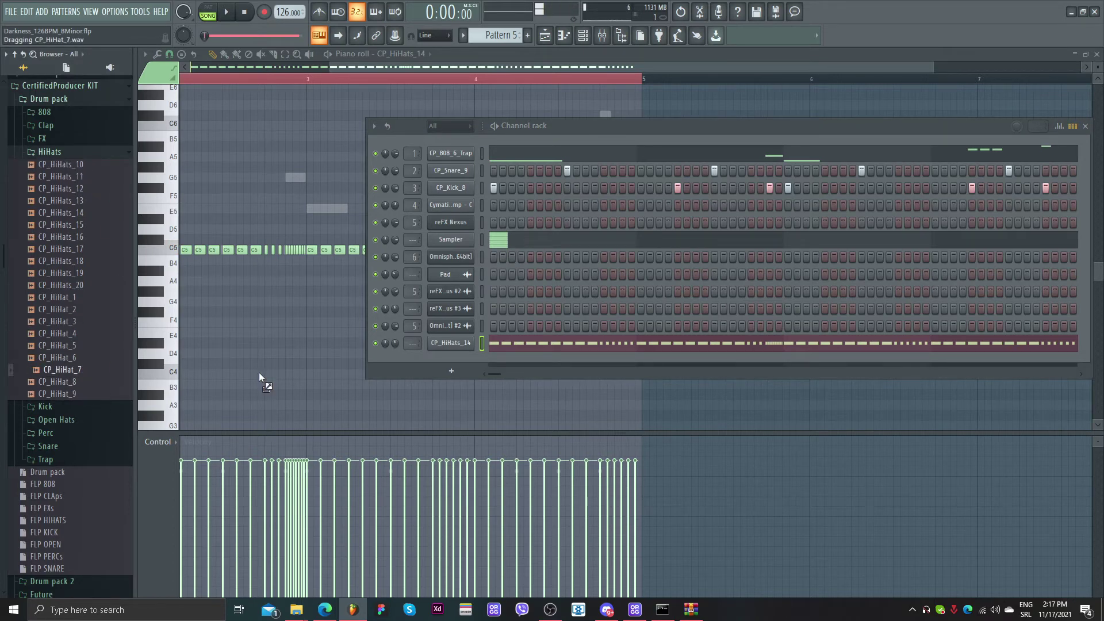
drag(397, 341, 401, 332)
- Audition the kit's Open Hats samples, add CP_Hat_7 as a new channel and turn on Normalize for it
click(63, 284)
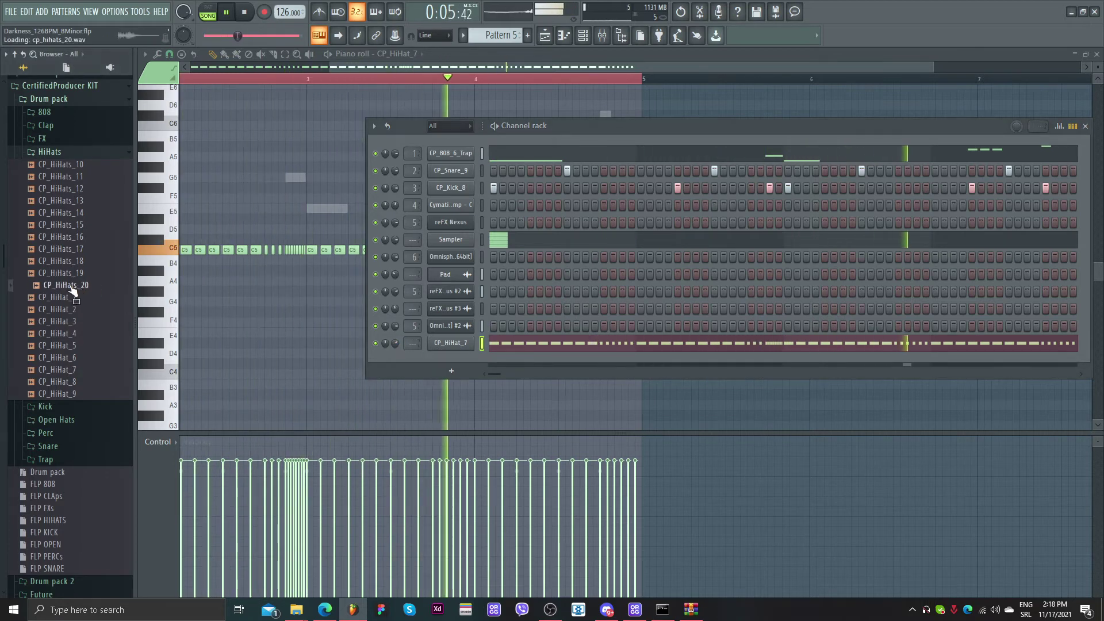
scroll(75, 248, up, 2)
click(72, 223)
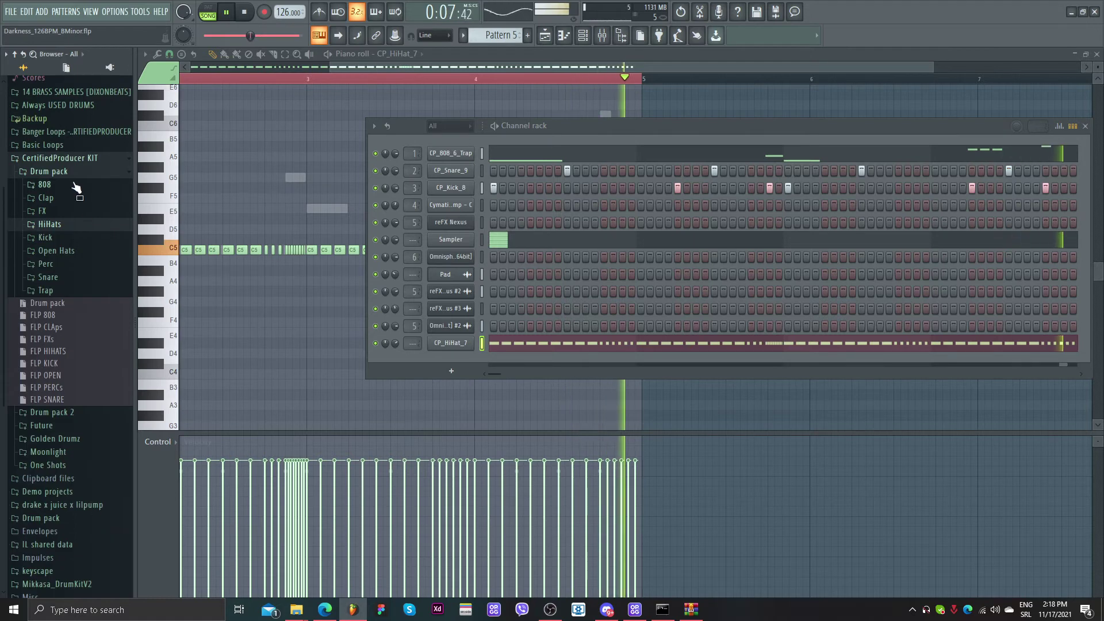
click(63, 251)
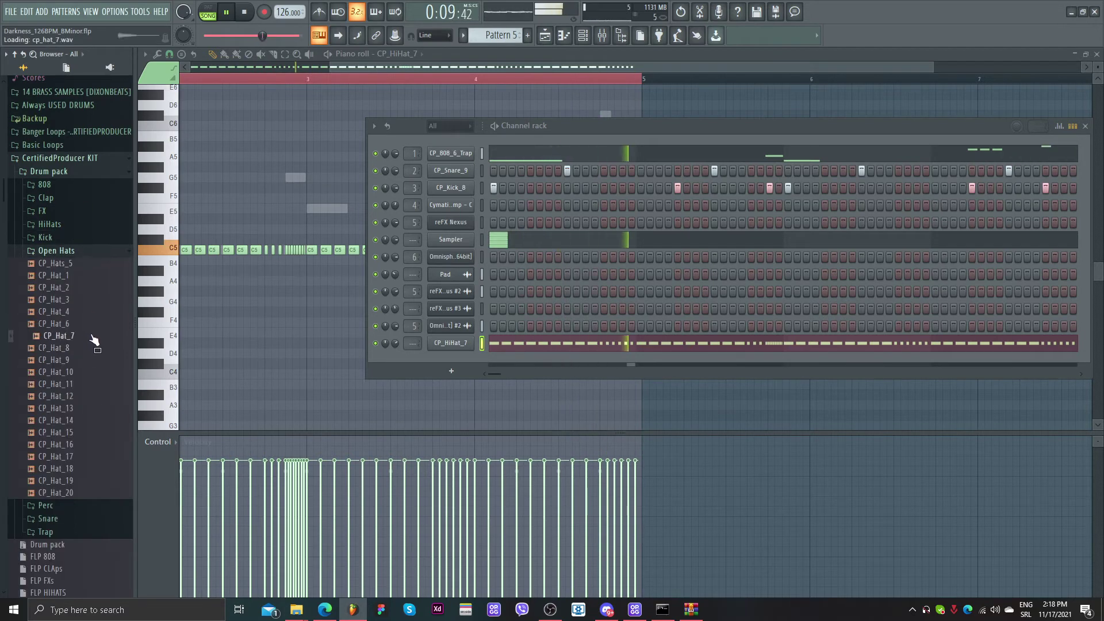
drag(94, 340, 452, 360)
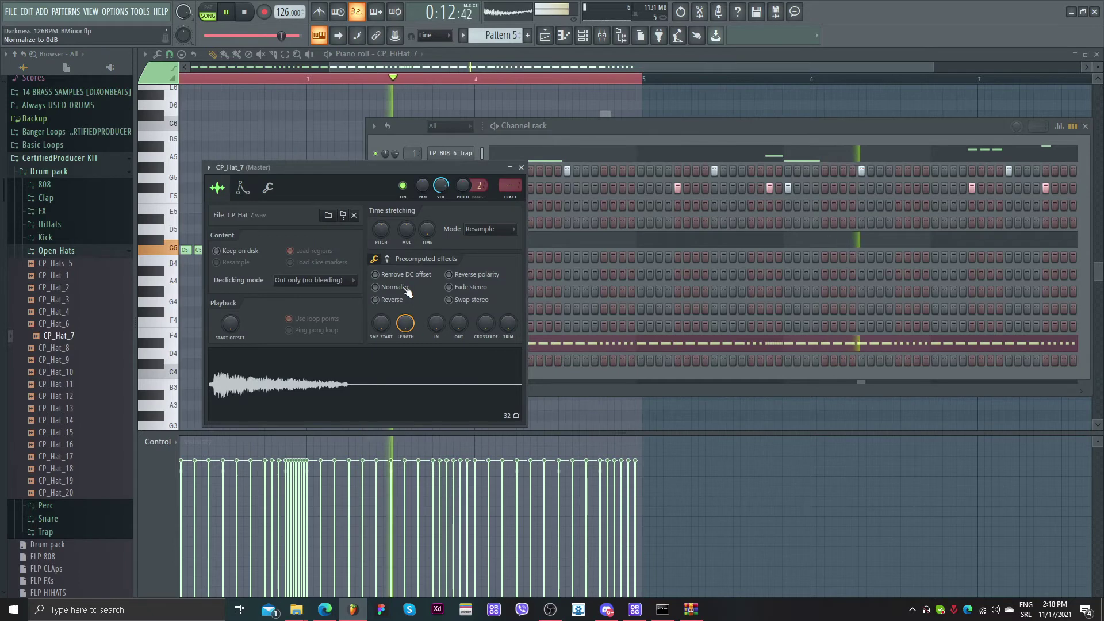
click(406, 290)
click(521, 167)
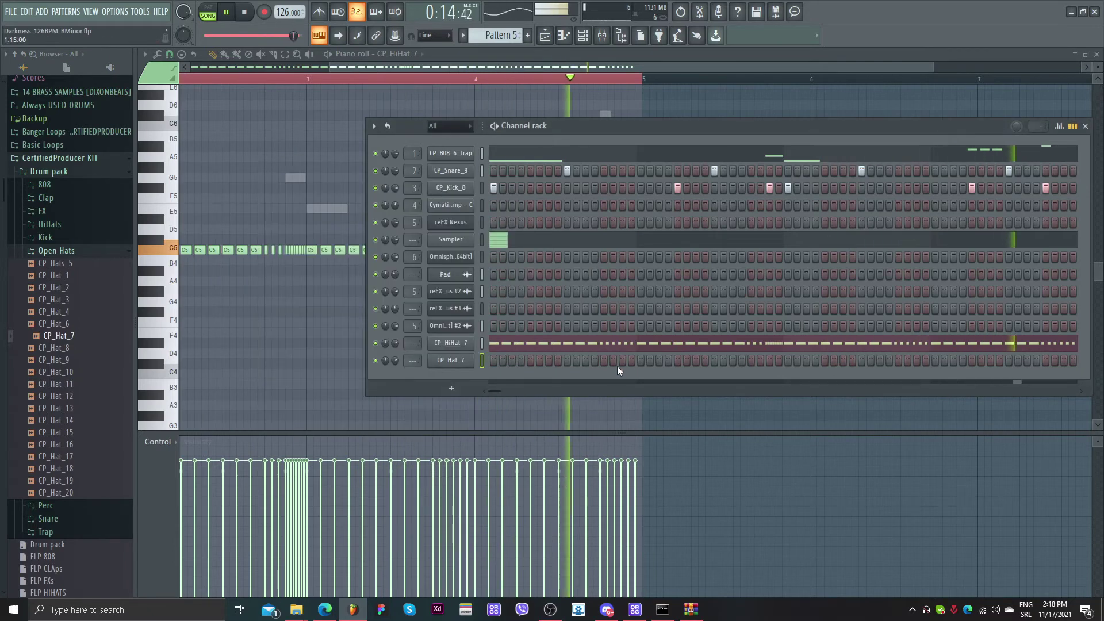
- Add CP_Hat_7 hits on steps 15, 19, 47 and 51
click(622, 361)
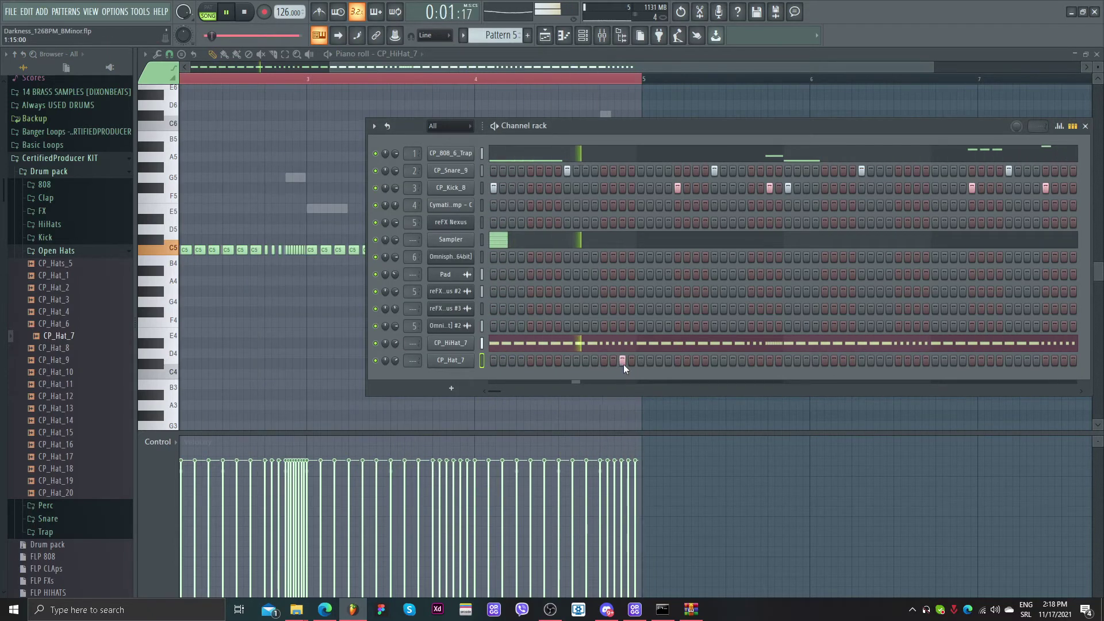
click(660, 362)
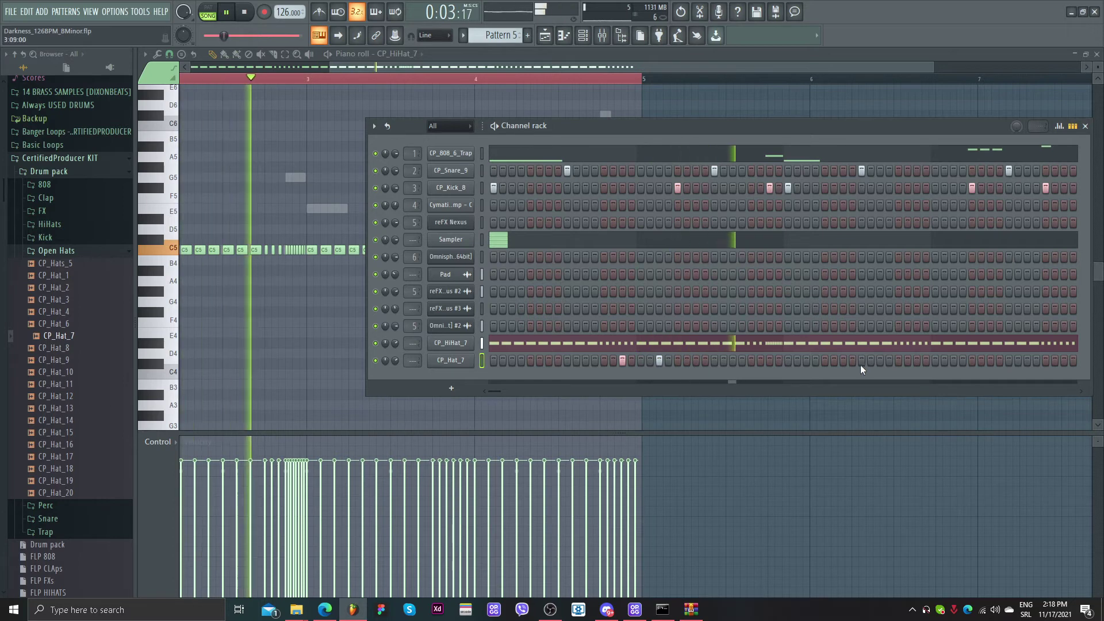
click(917, 361)
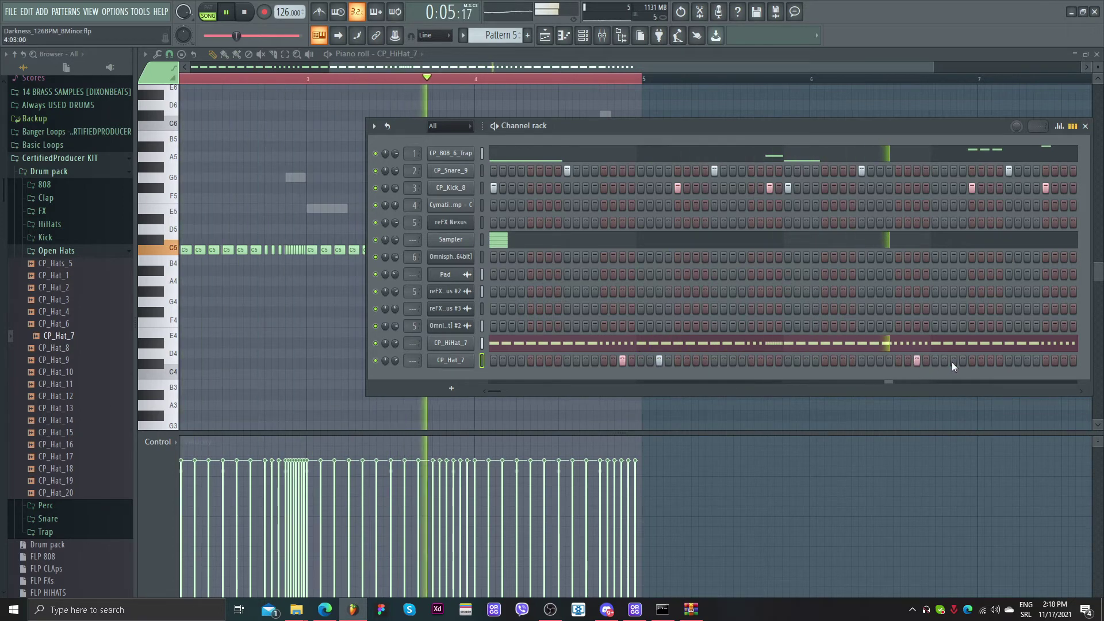
click(952, 360)
- Audition the kit's Perc samples and add CP_Perc_3 as a new channel
click(58, 251)
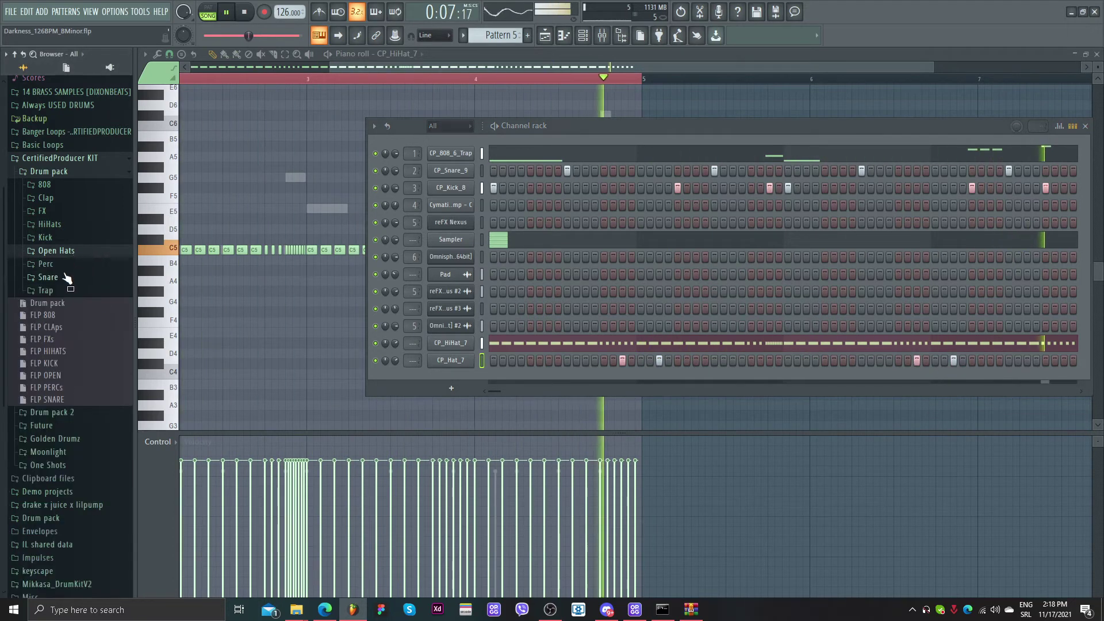
click(66, 279)
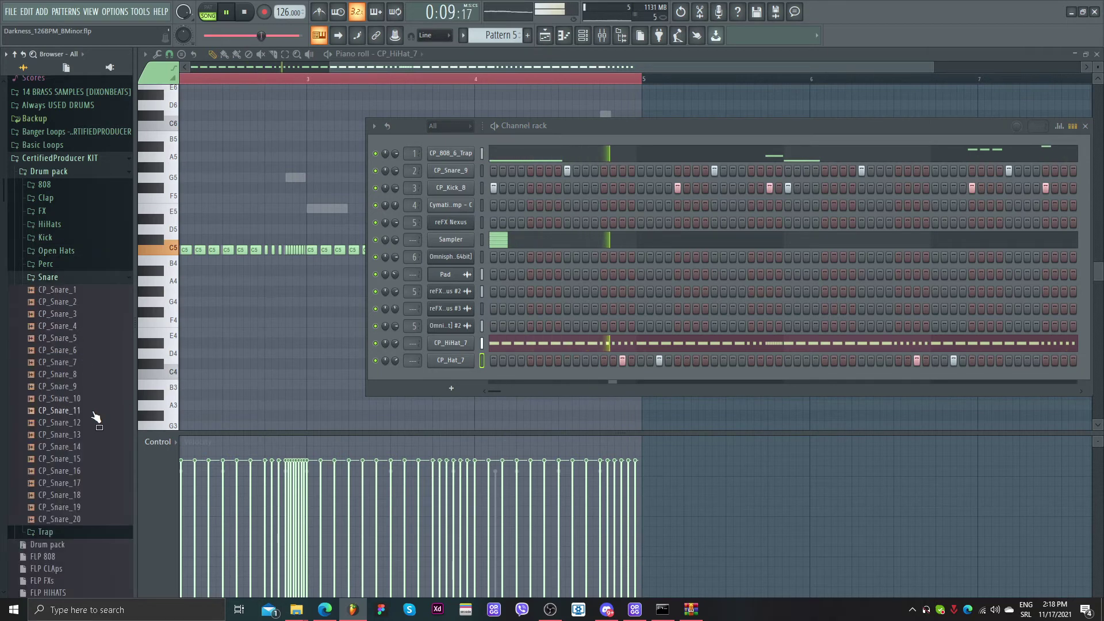
click(48, 277)
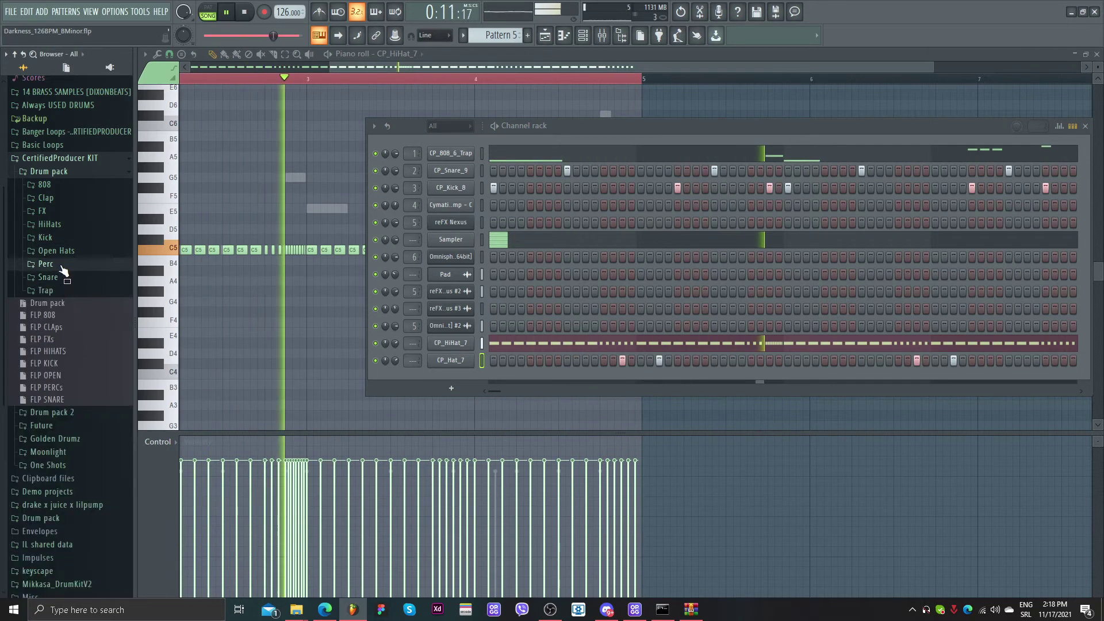
click(46, 263)
click(95, 386)
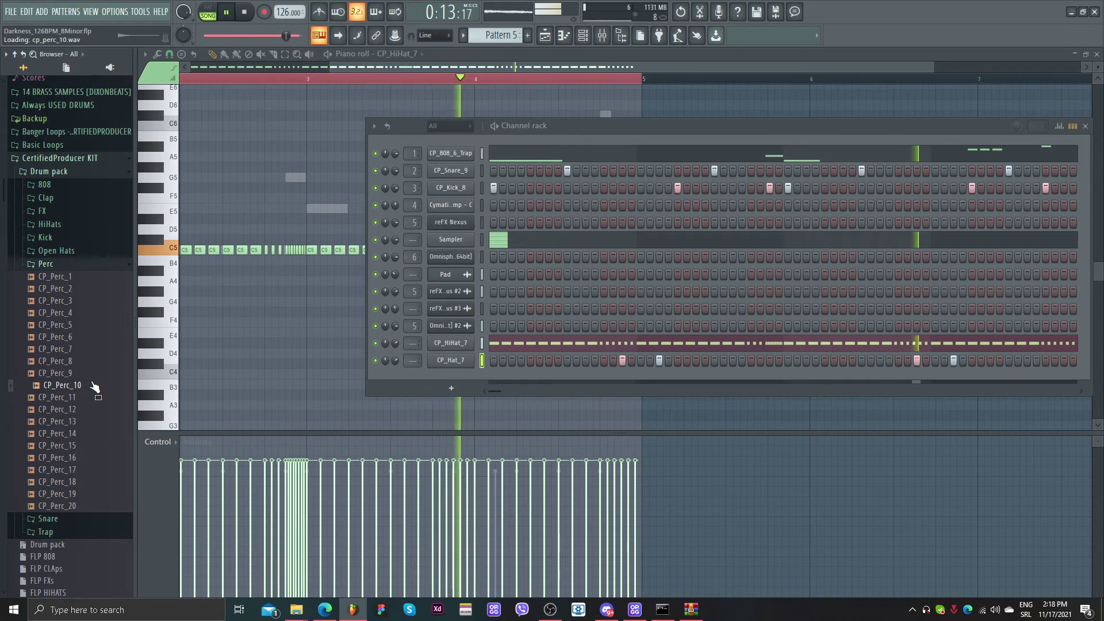
click(90, 301)
drag(88, 305, 453, 382)
click(536, 182)
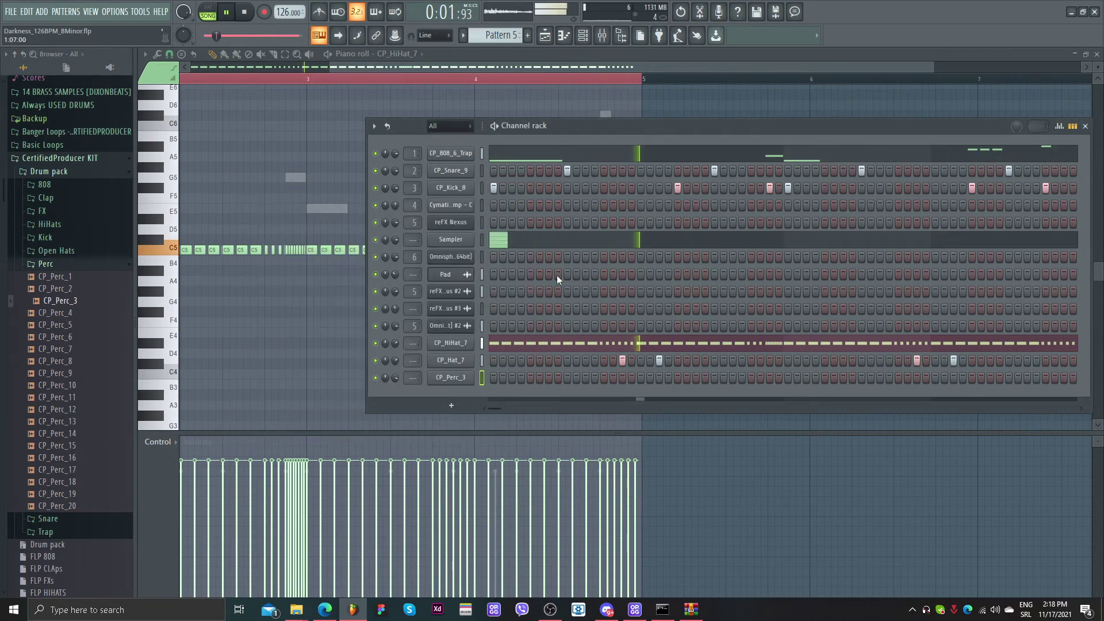
- Try out CP_Perc_3 hits during playback, keeping them on steps 13, 15, 45 and 47
key(space)
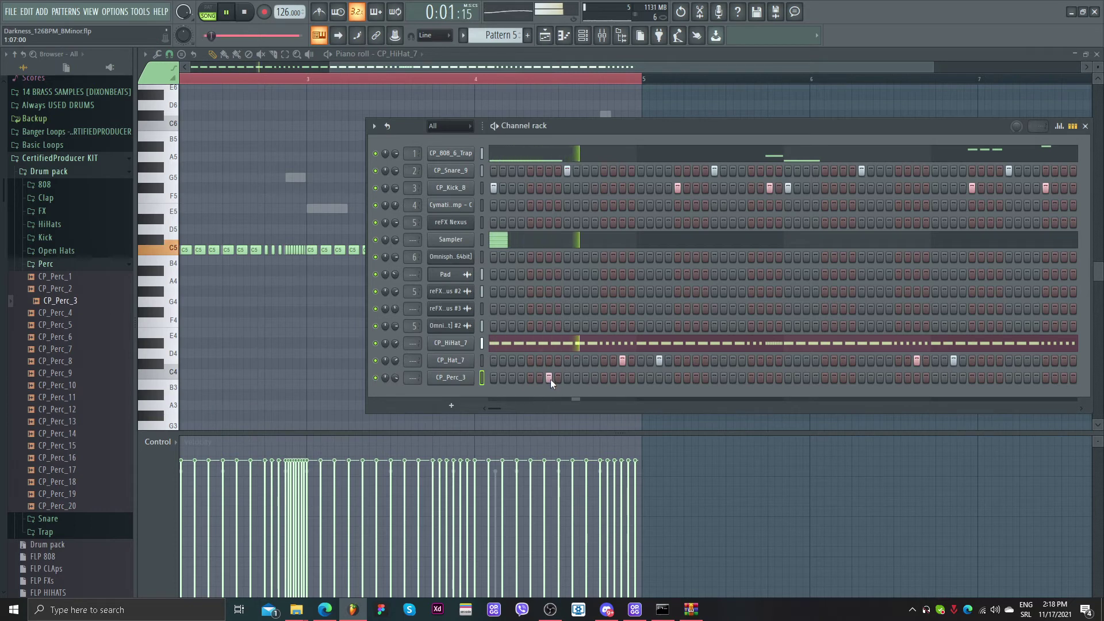
click(604, 378)
click(613, 378)
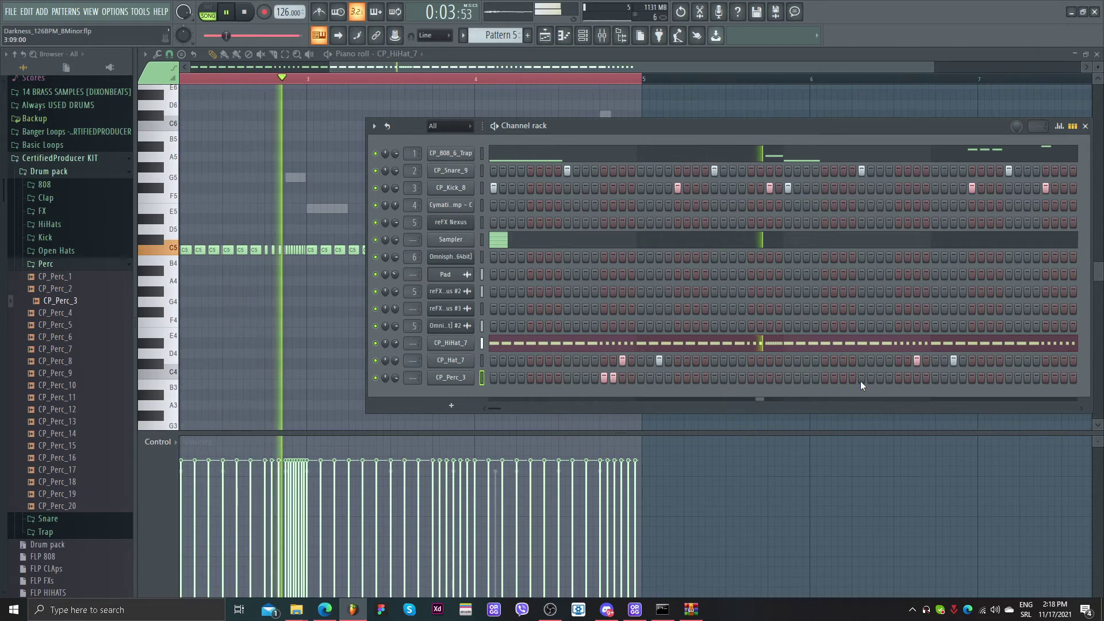
click(898, 378)
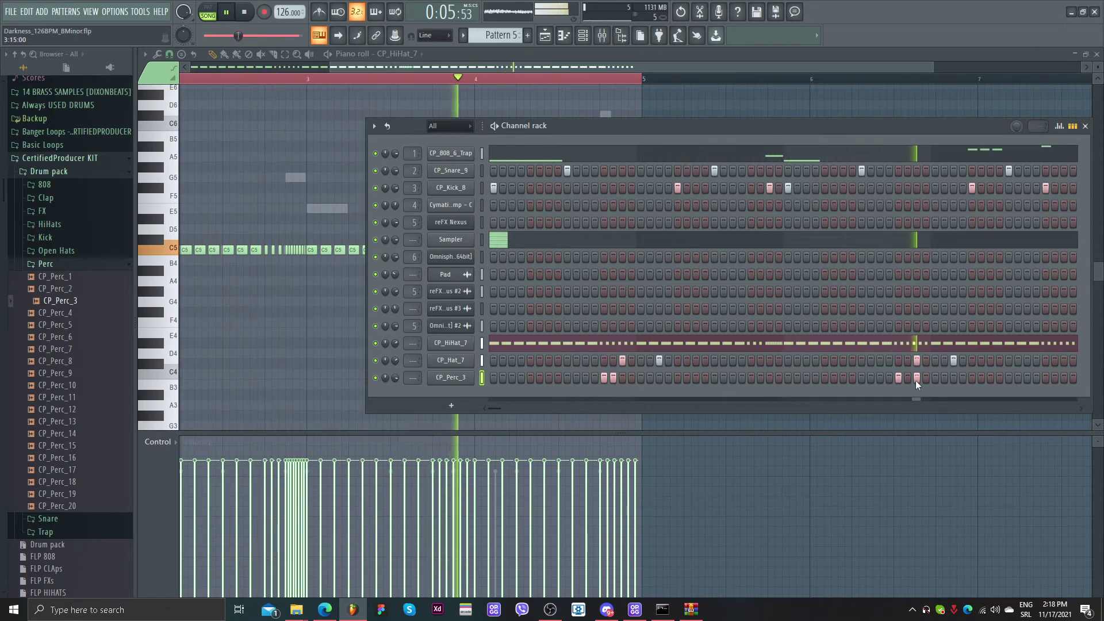
click(916, 378)
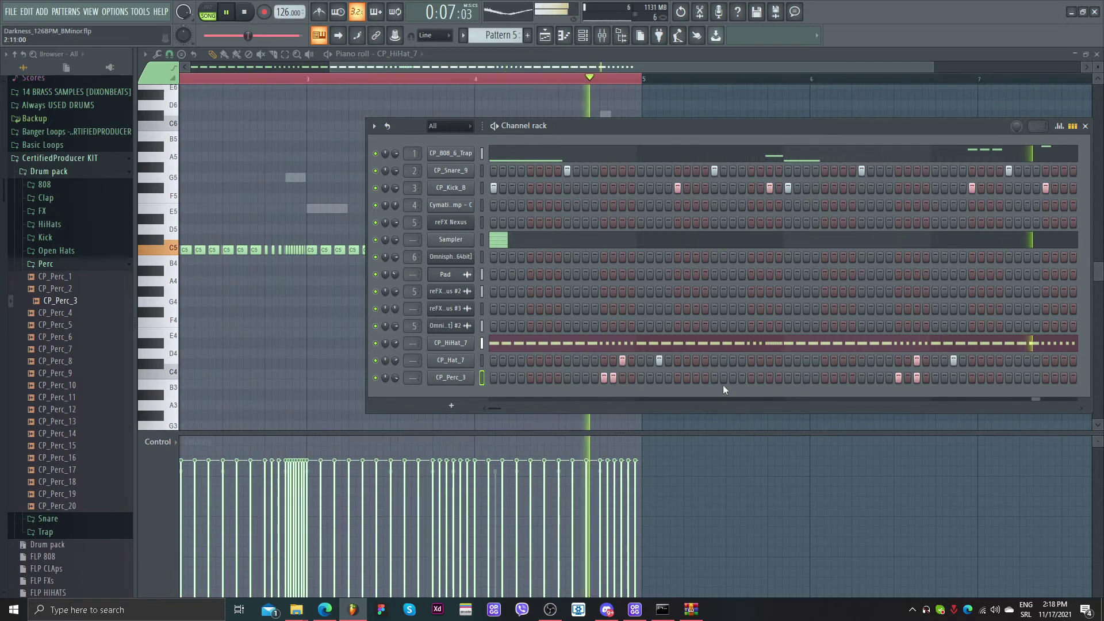
right_click(613, 377)
click(622, 377)
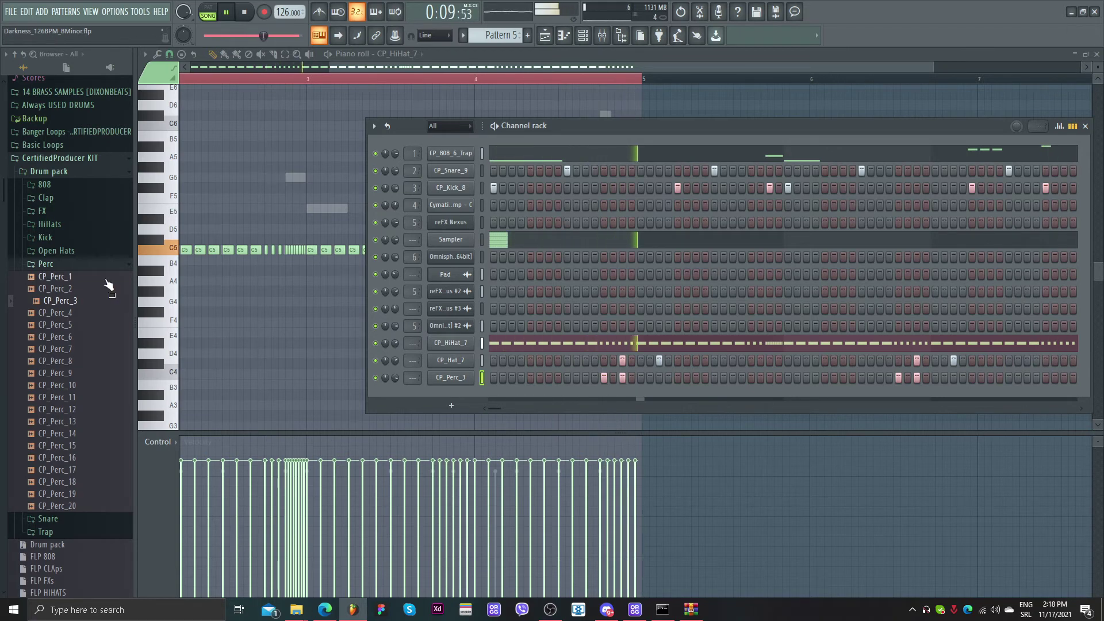
- Expand the kit's Clap folder in place of Perc, and open the CP_Snare_9 notes in the piano roll at bar 1
click(86, 264)
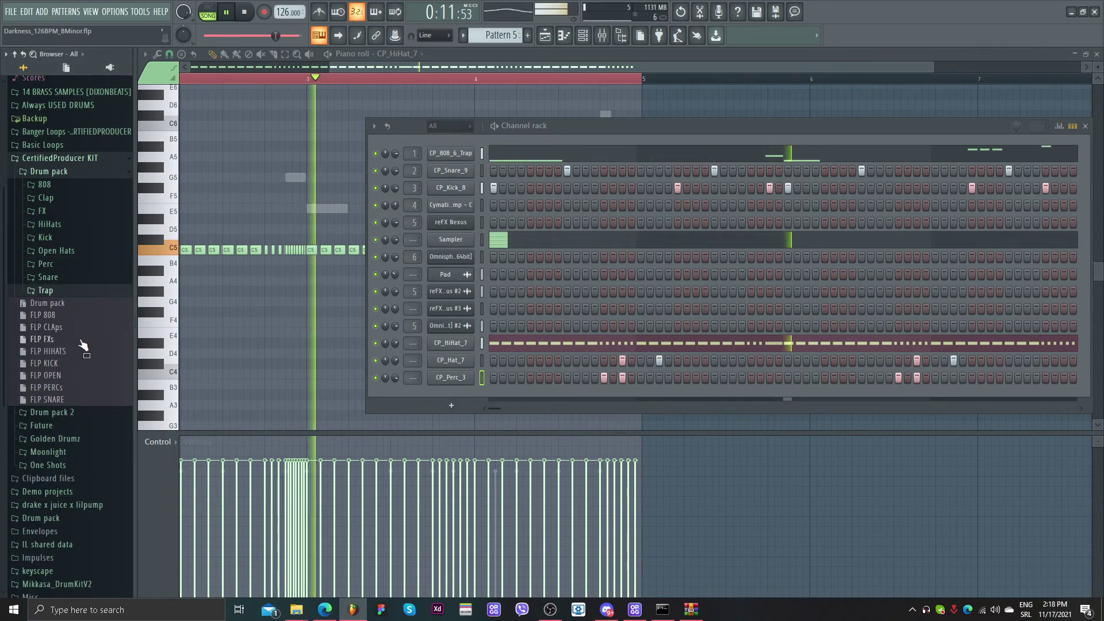
click(70, 199)
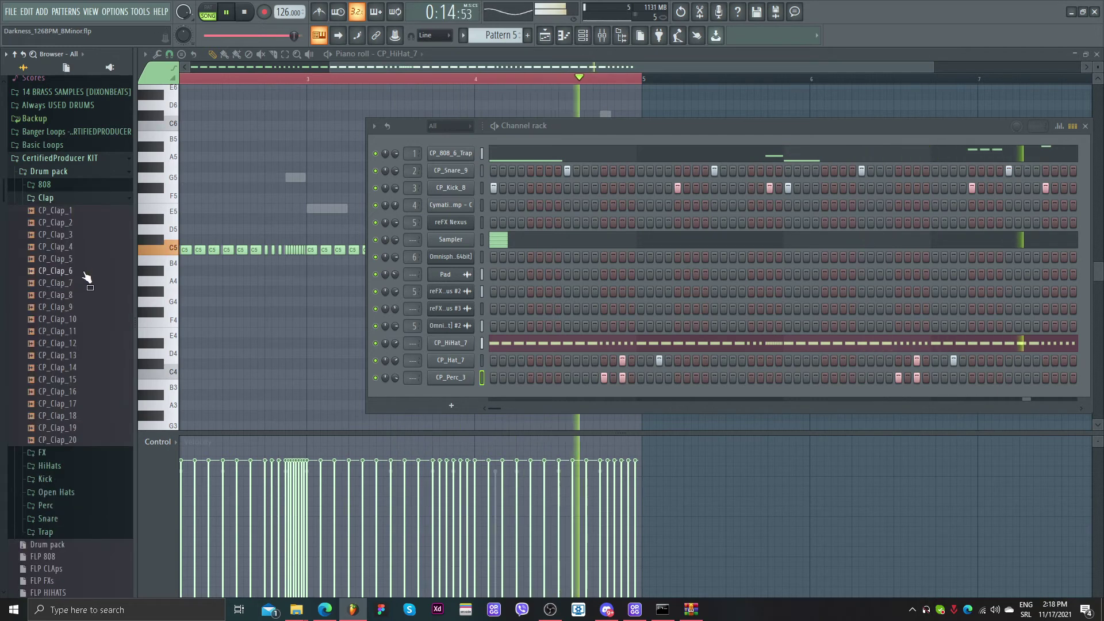
right_click(471, 173)
click(481, 182)
scroll(322, 253, up, 2)
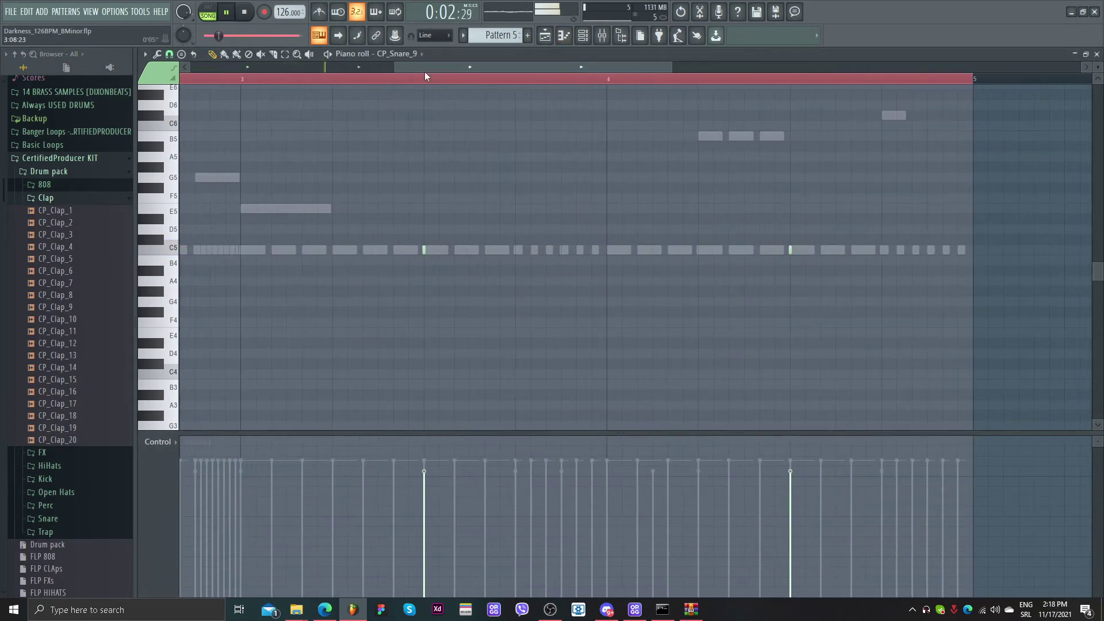
drag(427, 68, 171, 138)
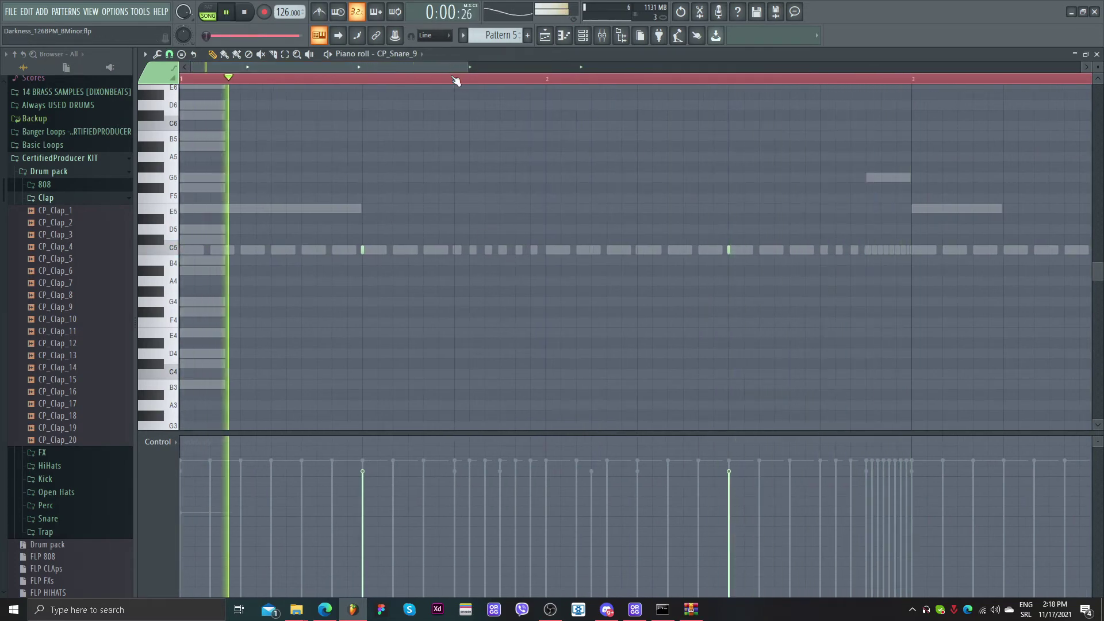
- Add a short G5 snare note near the end of bar 1, trying a second one beside it and removing it again
click(516, 179)
drag(558, 179, 528, 180)
key(space)
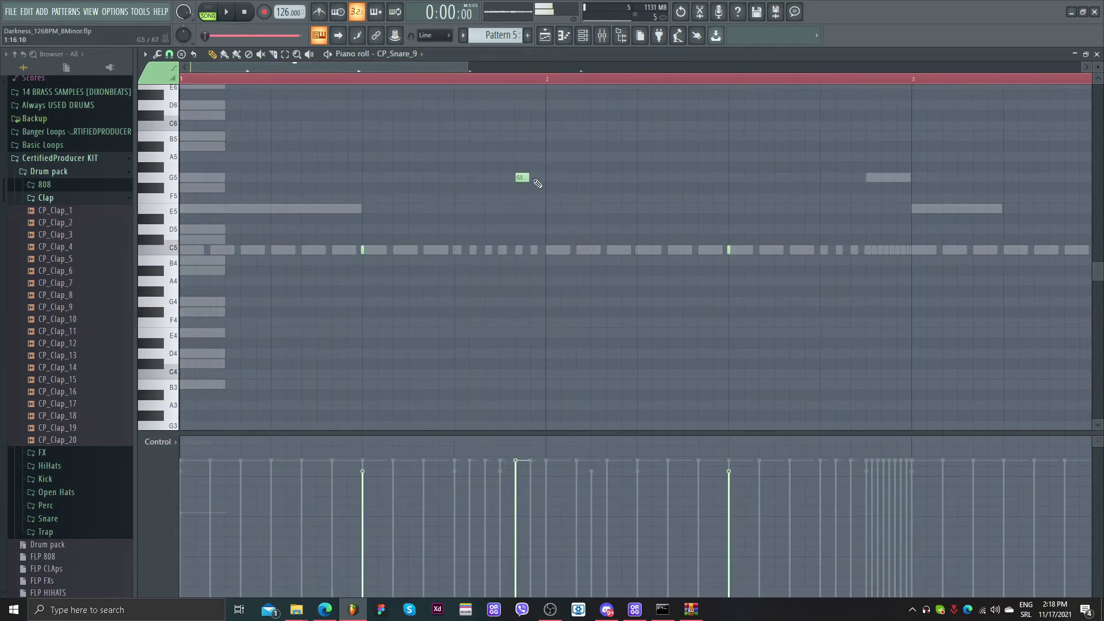
click(534, 179)
key(space)
scroll(541, 186, down, 2)
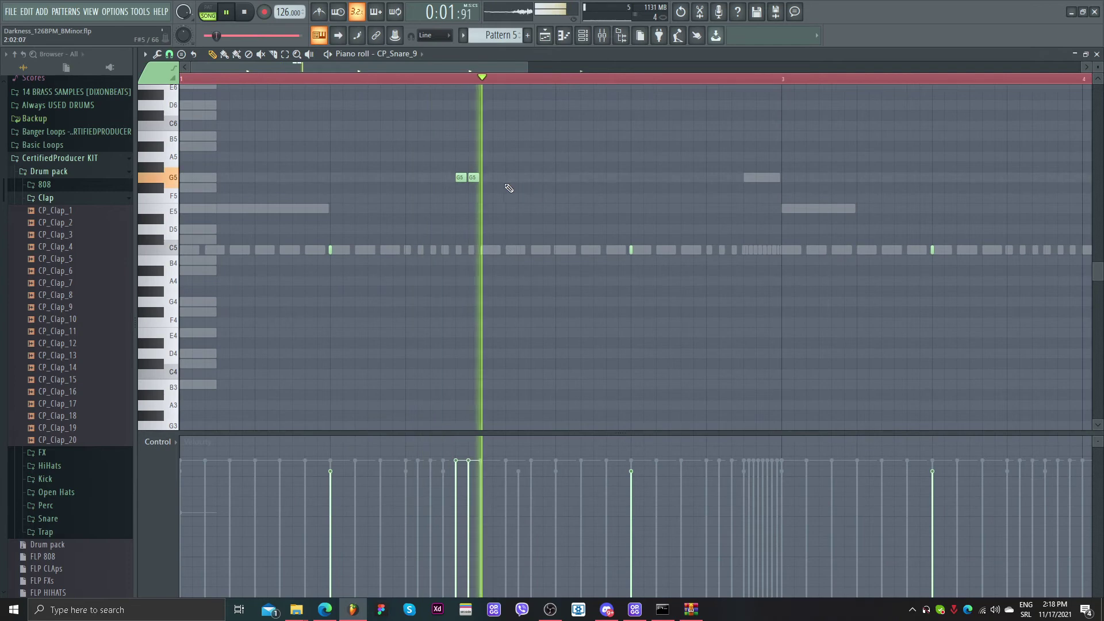
right_click(473, 178)
ctrl+scroll(475, 209, down, 3)
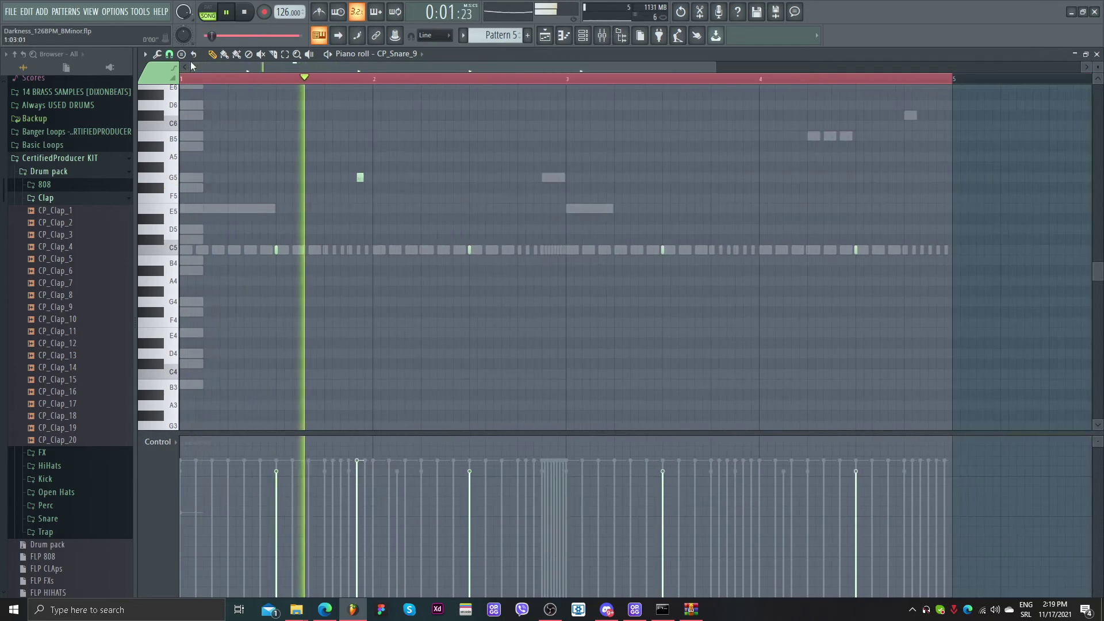
- Shift the G5 snare note to step 15 of bar 1 and add a matching G5 note on step 15 of bar 3
click(144, 51)
click(187, 181)
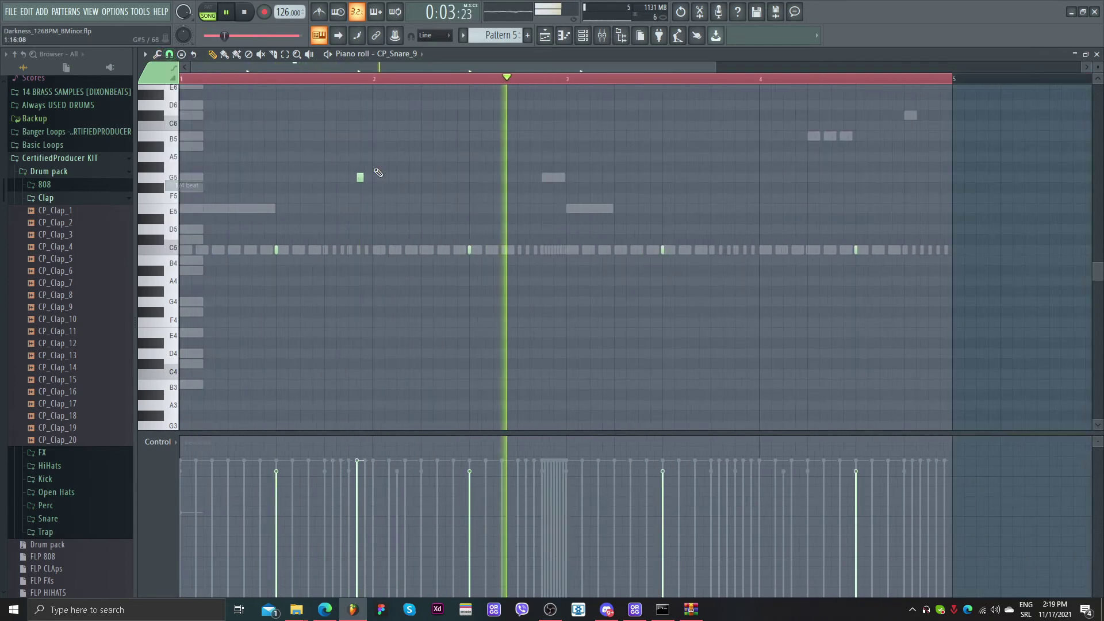
ctrl+scroll(368, 196, up, 2)
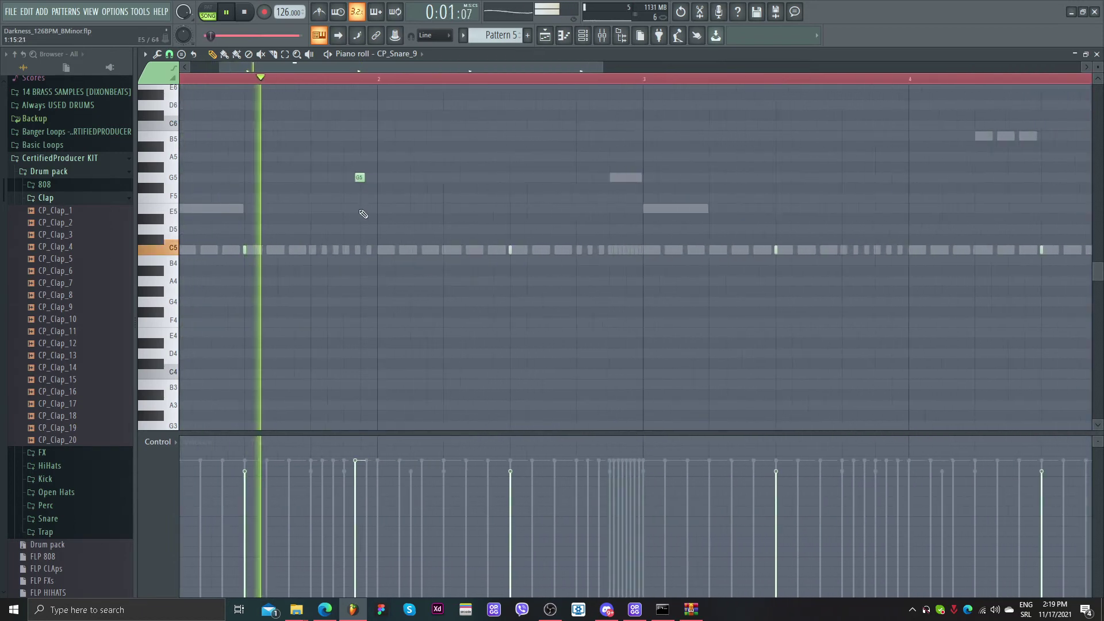
ctrl+scroll(364, 214, down, 1)
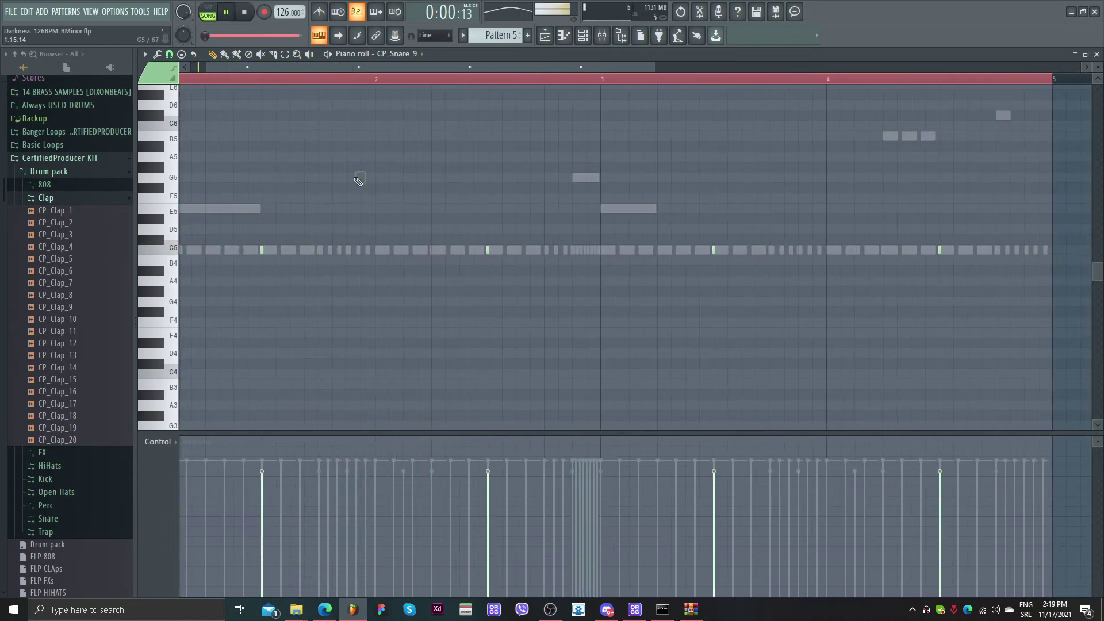
drag(358, 182, 350, 177)
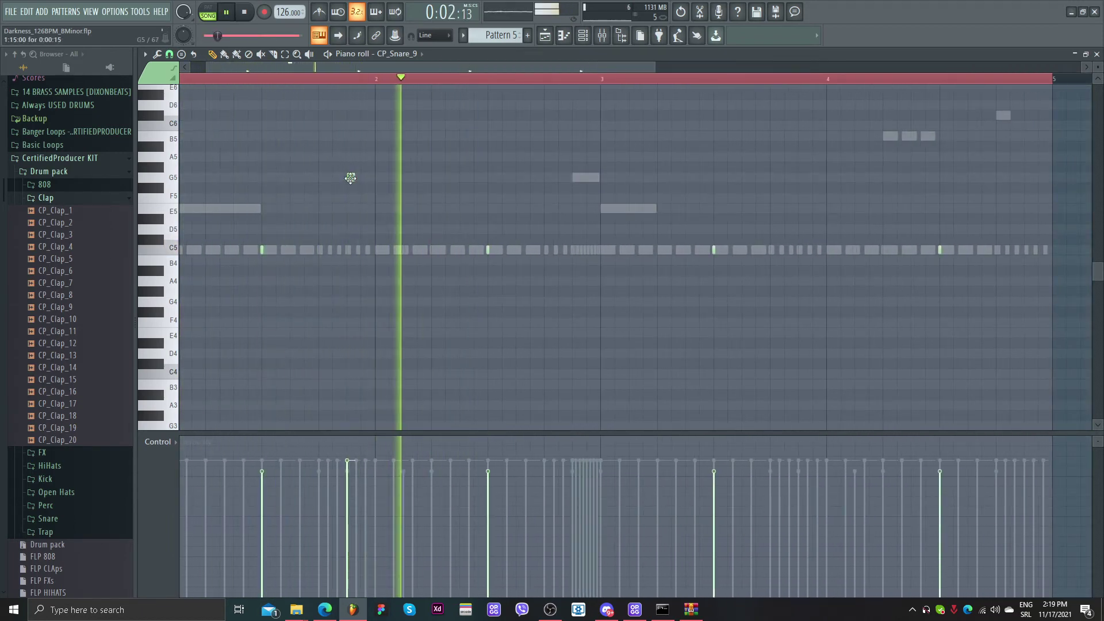
click(802, 178)
ctrl+scroll(748, 268, down, 1)
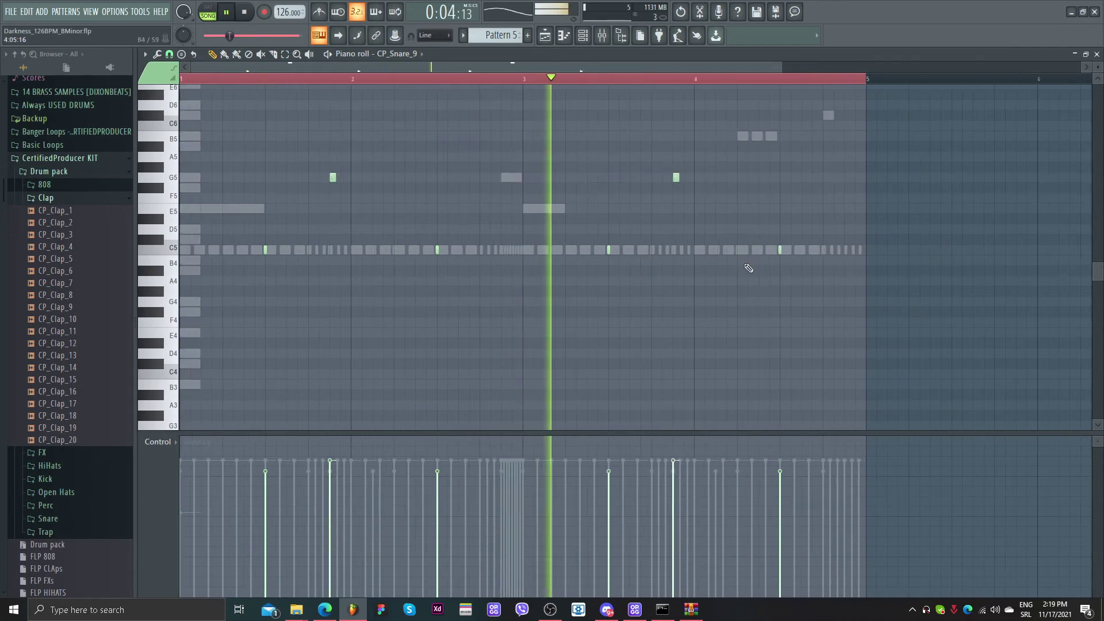
ctrl+scroll(682, 261, down, 1)
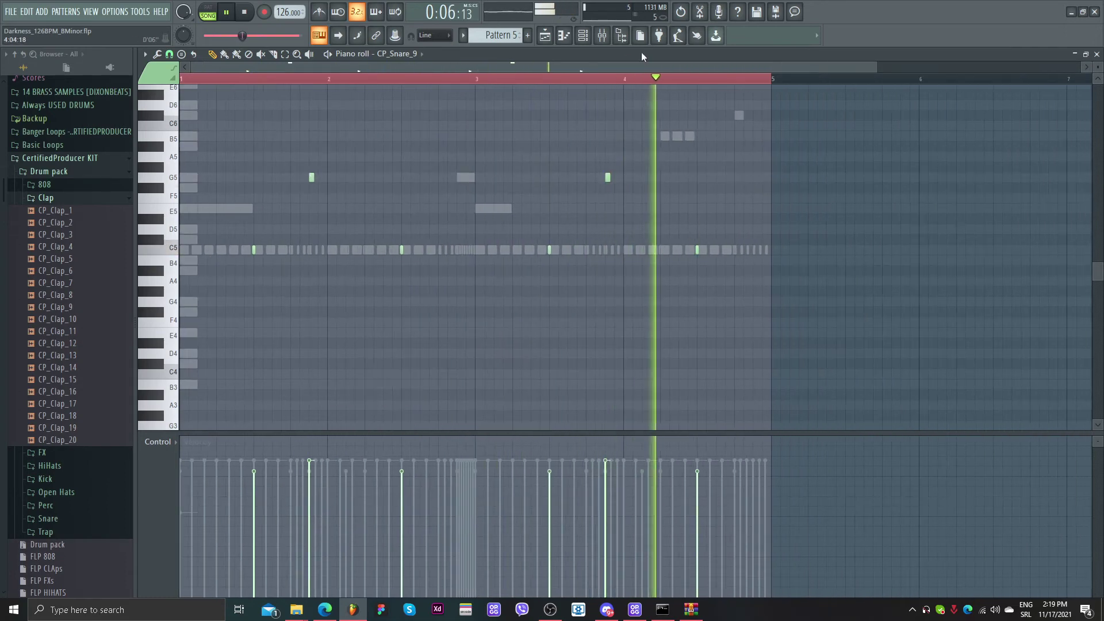
- Open the CP_HiHat_7 notes in the piano roll, select them all and raise them one octave to C6
key(F6)
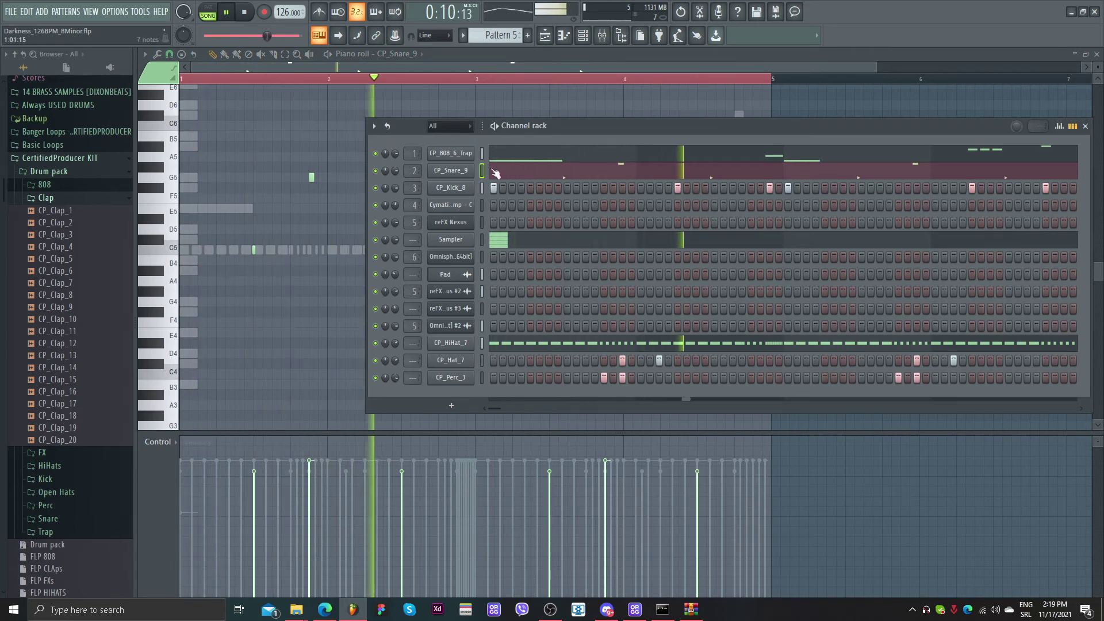
right_click(456, 340)
double_click(482, 340)
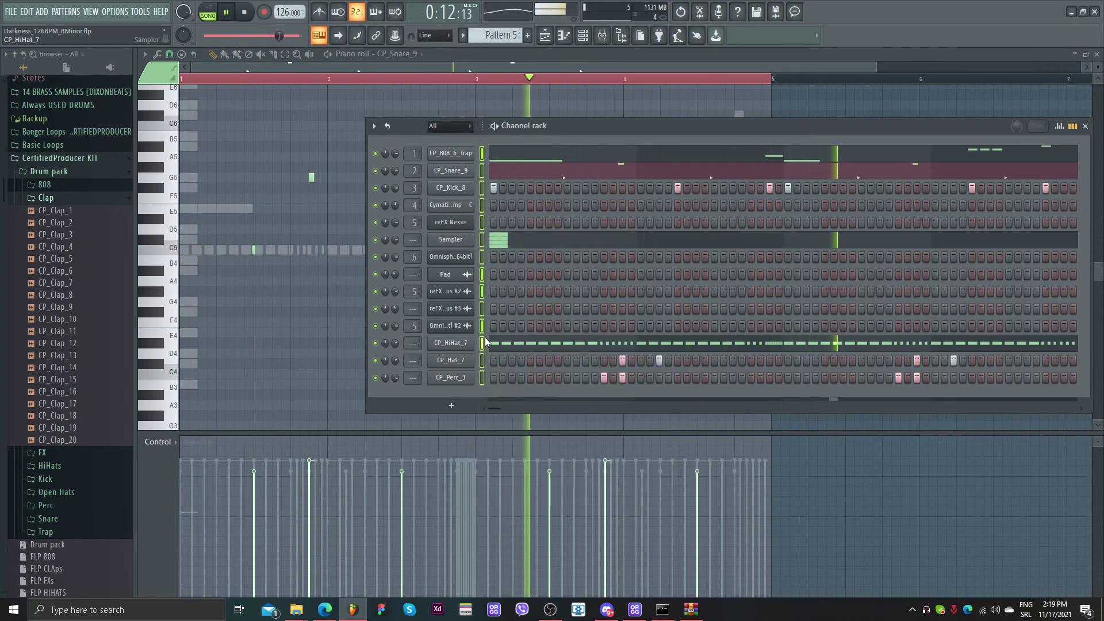
right_click(473, 338)
click(483, 342)
key(ctrl+a)
key(ctrl+Up)
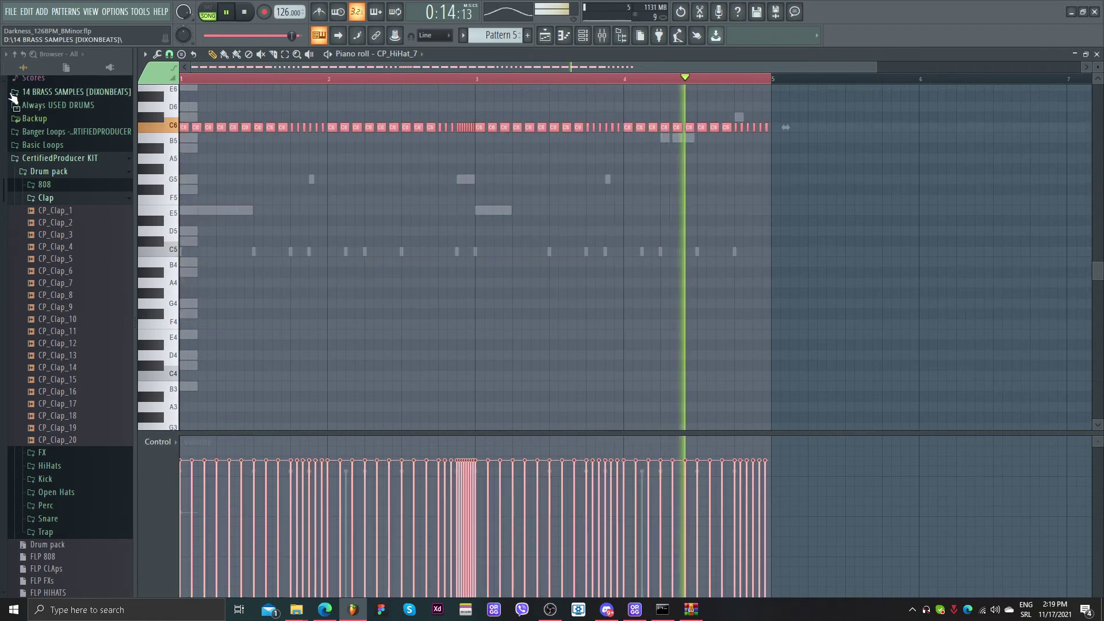
- Lower all the selected hi-hat notes by eight semitones to E5 during playback
key(Down)
key(Down)
key(Down)
key(Down)
key(Down)
key(Down)
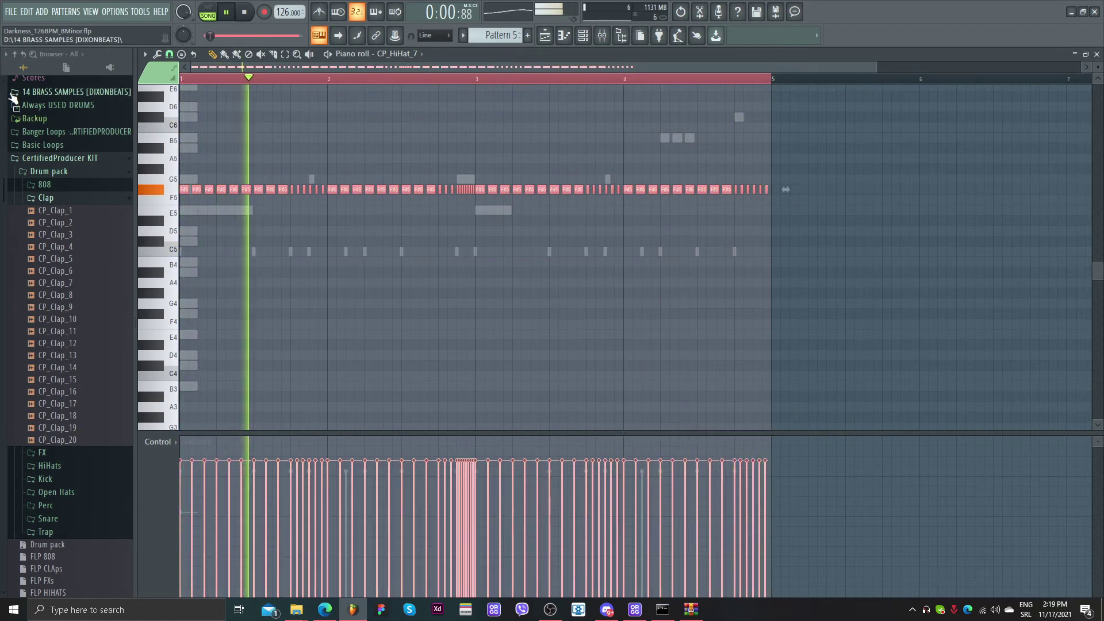
key(Down)
key(Down)
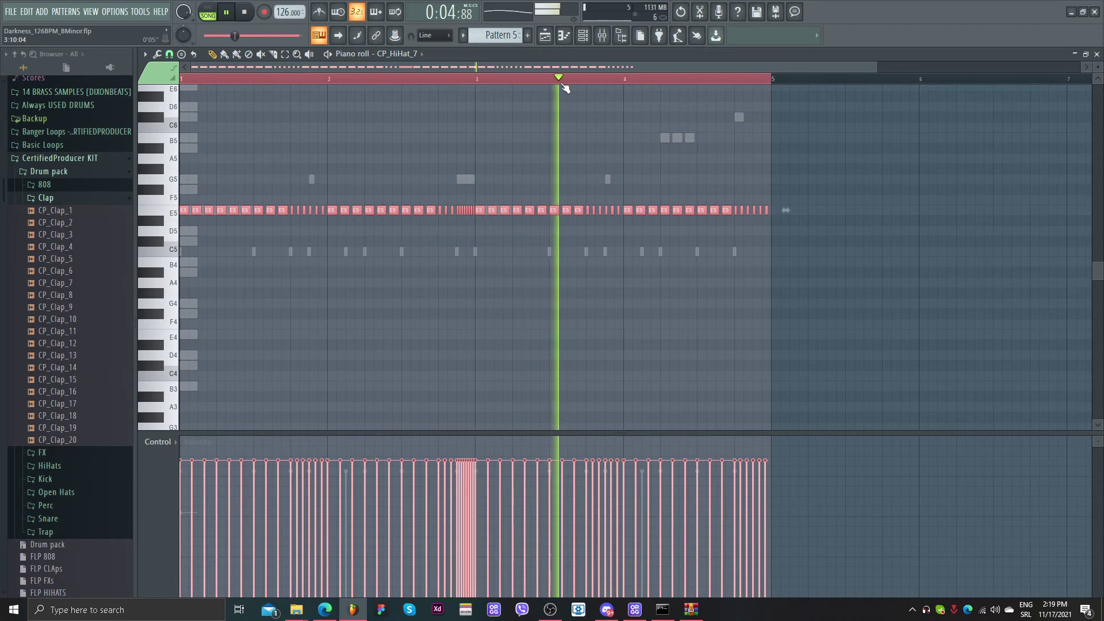
- Stop playback and split Pattern 5 by channel into separate patterns for the playlist
click(544, 36)
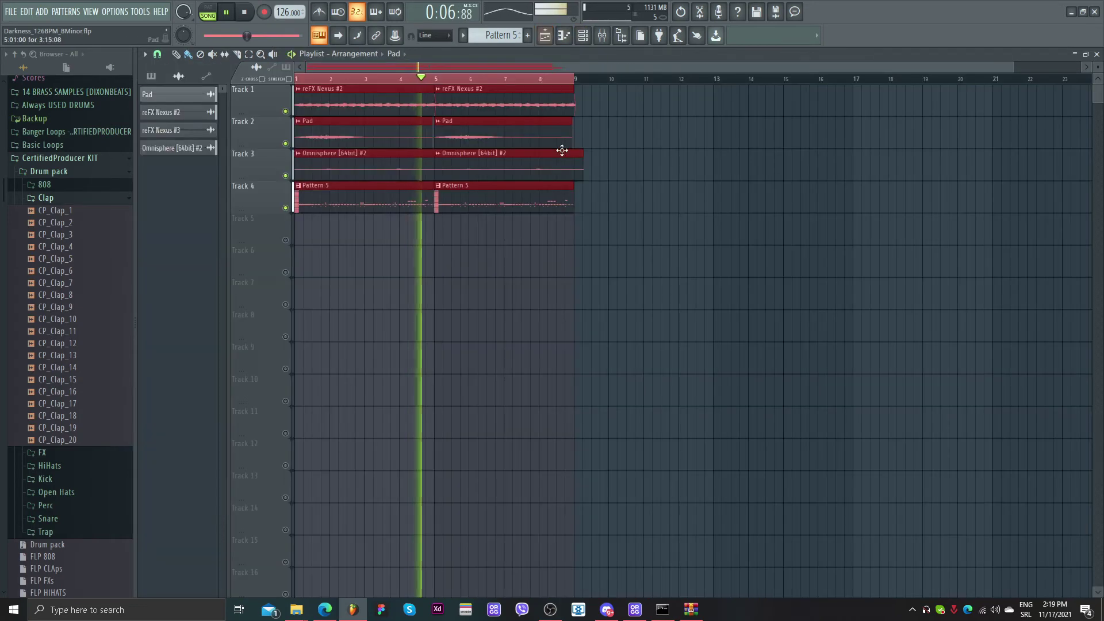
scroll(562, 150, down, 1)
scroll(599, 257, up, 6)
scroll(555, 317, down, 7)
key(space)
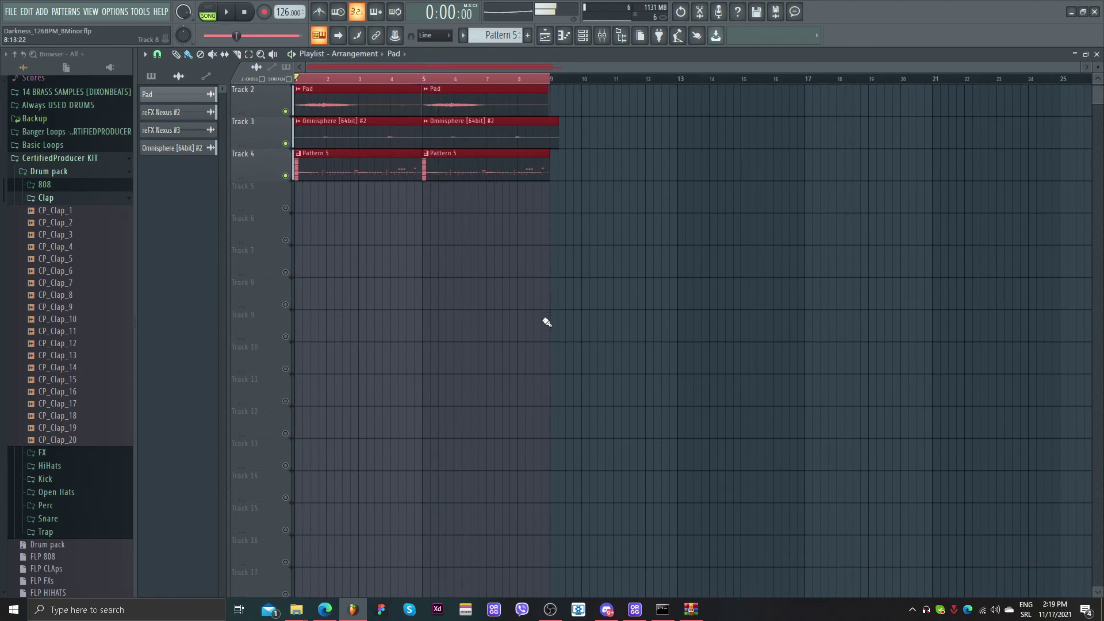
scroll(534, 322, up, 1)
click(464, 36)
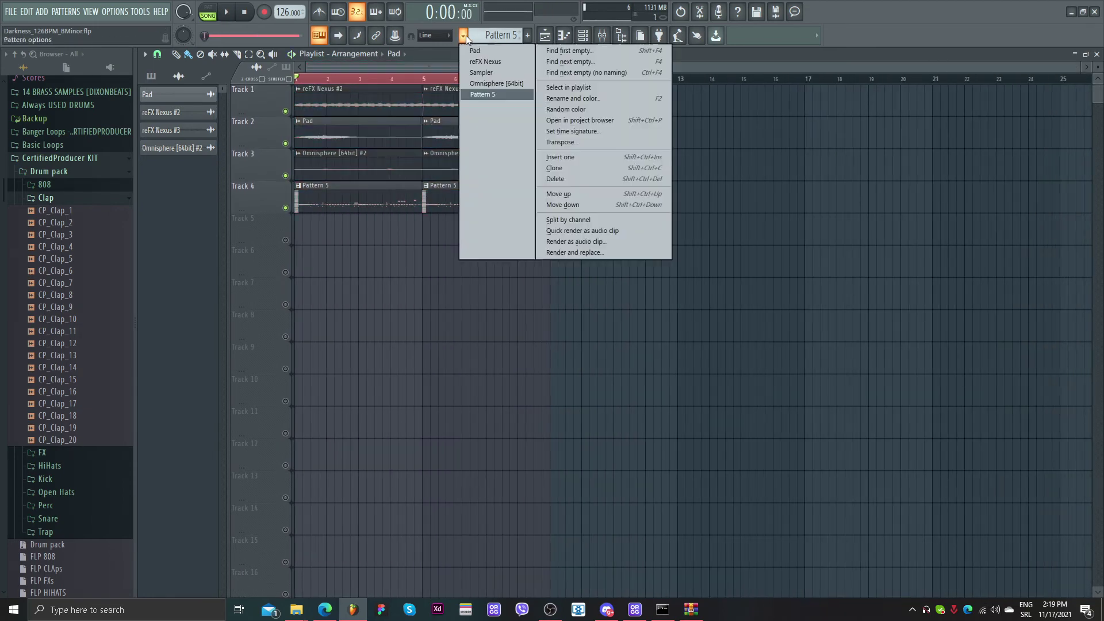
click(594, 219)
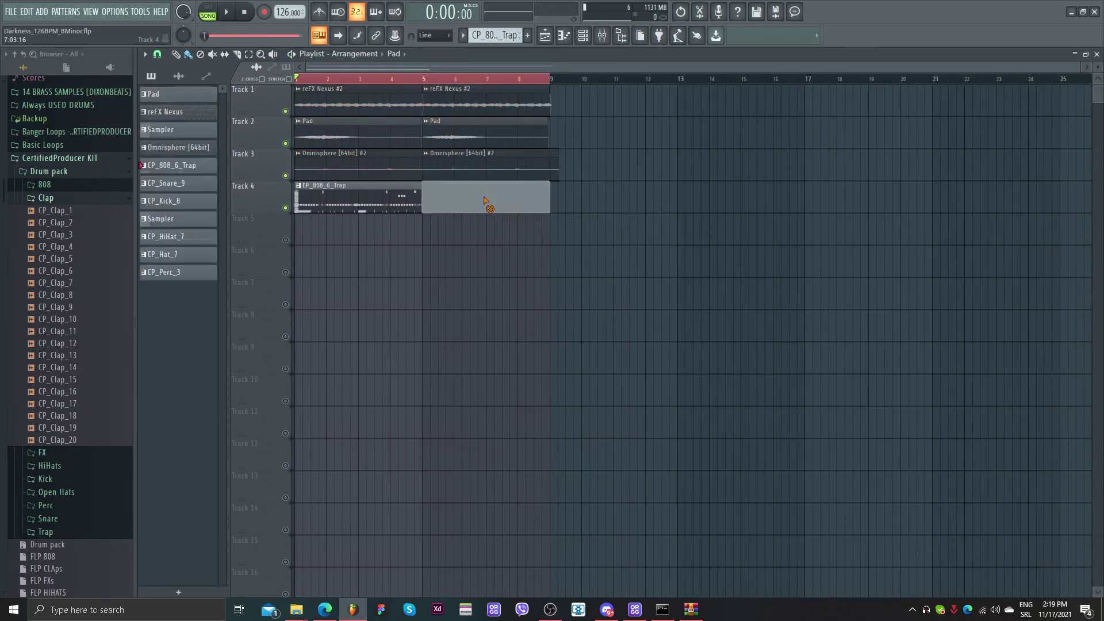
- Delete the pattern clips from Track 4, clear the time selection and trim the second Omnisphere clip to end at bar 9
click(311, 78)
scroll(424, 167, up, 5)
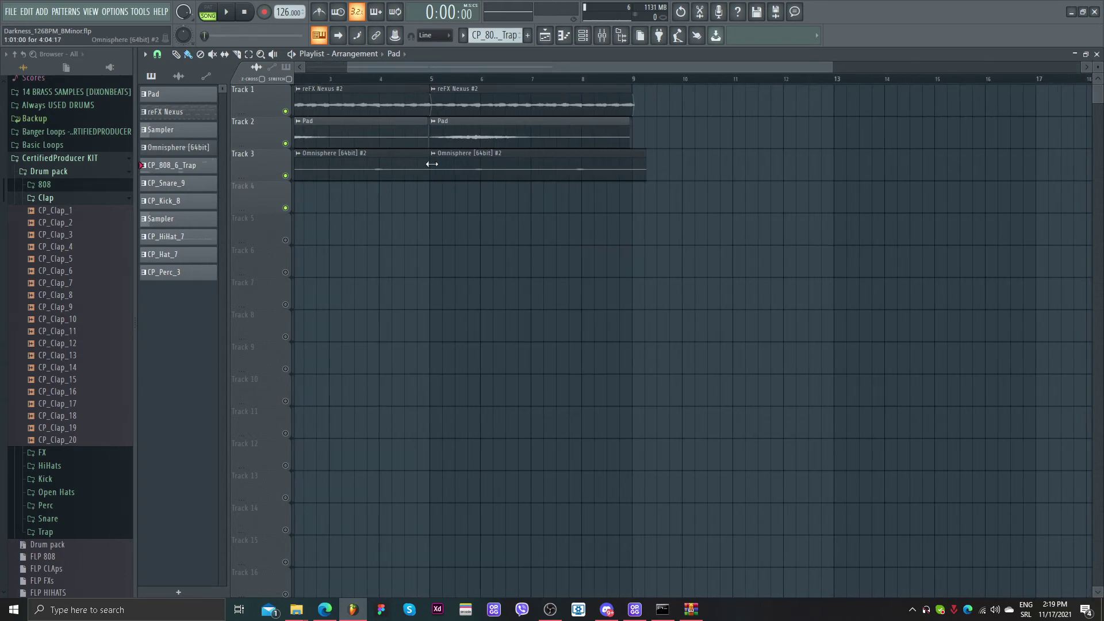
scroll(395, 254, down, 5)
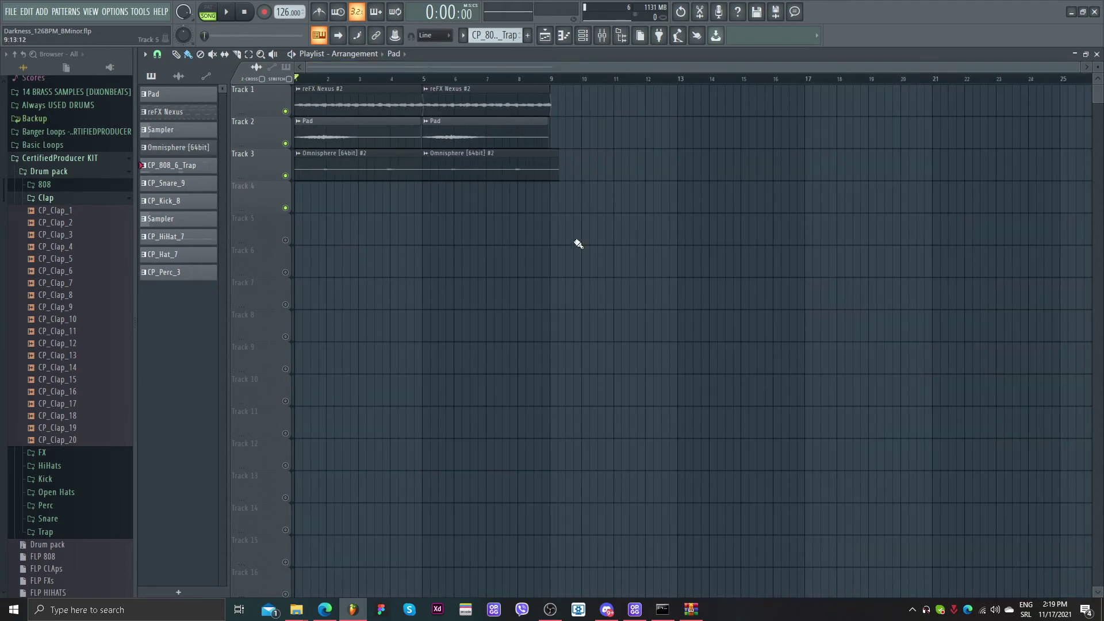
scroll(578, 244, up, 15)
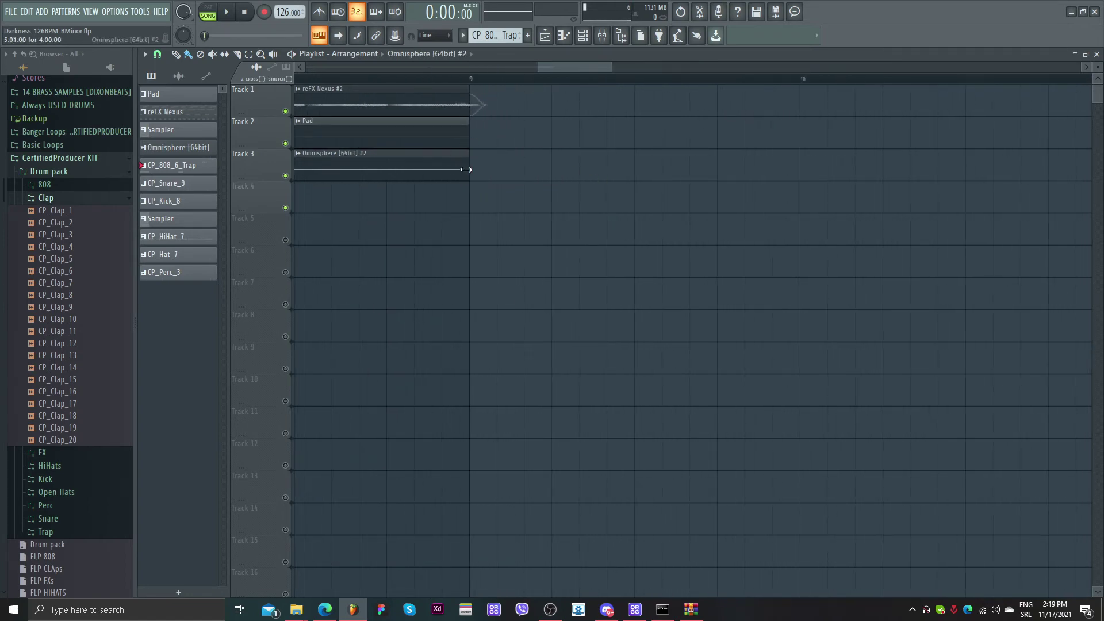
click(430, 106)
key(F5)
click(547, 37)
- Duplicate the clips on Tracks 1 to 3 so the copies start at bar 9, and delete the two Pad clips before bar 9
scroll(442, 261, down, 3)
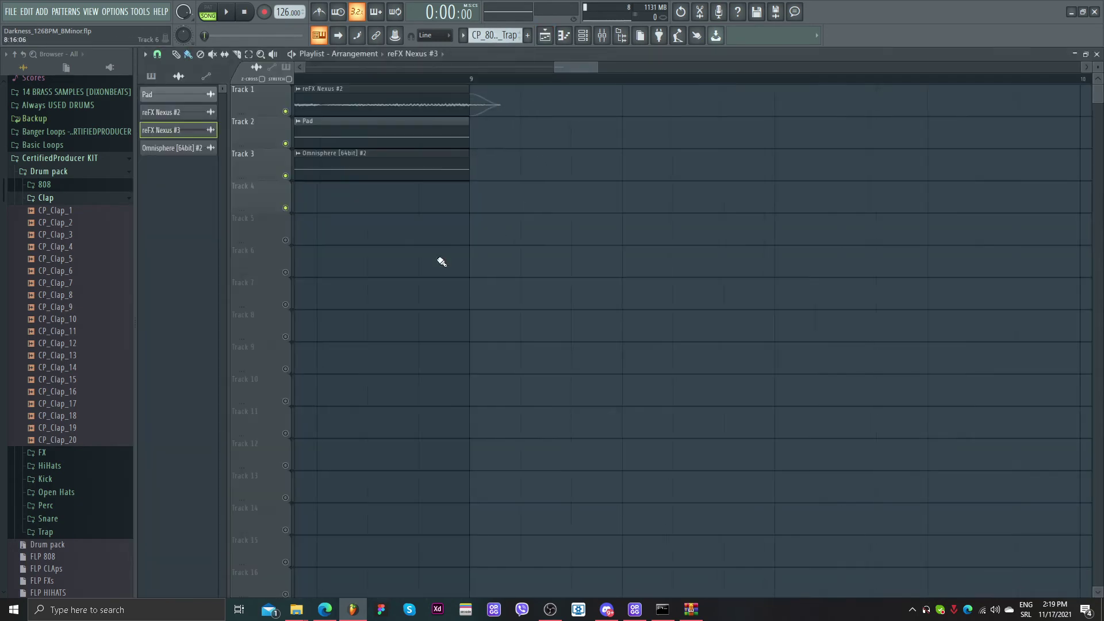
scroll(442, 262, down, 15)
key(ctrl+b)
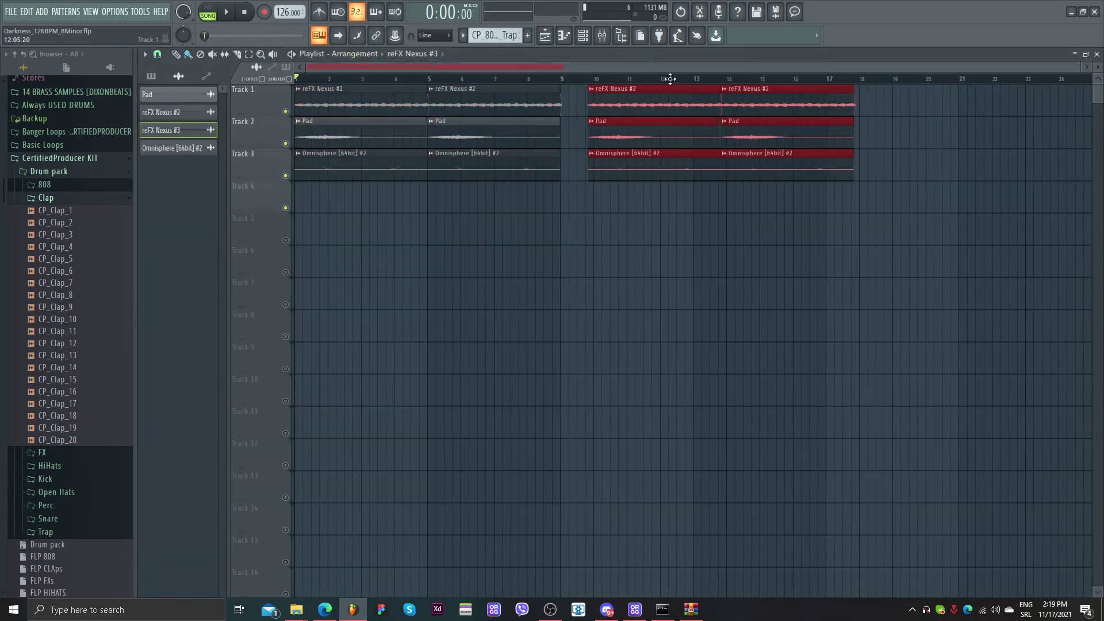
click(573, 239)
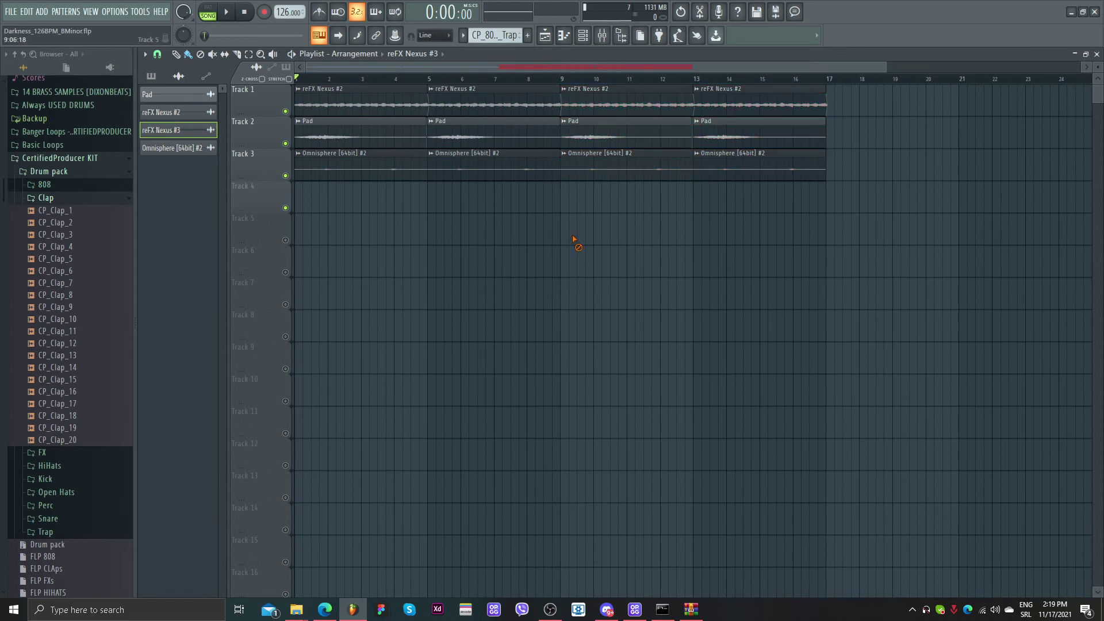
right_click(485, 137)
right_click(405, 137)
scroll(355, 141, down, 2)
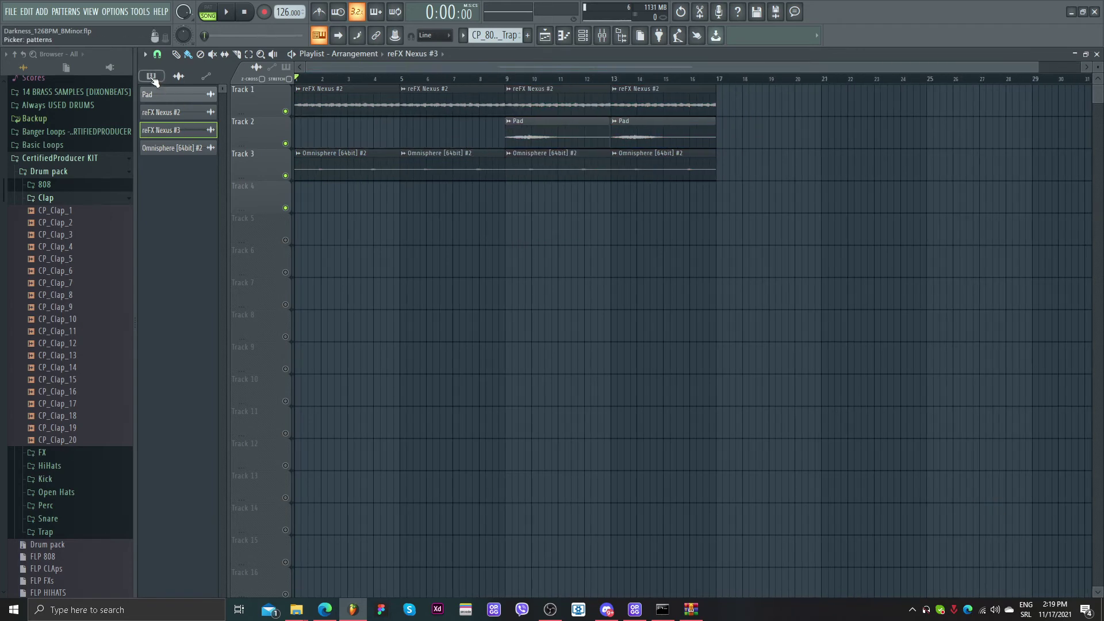
- Place the CP_Snare_9 pattern on Track 4 and CP_Kick_8 on Track 5, duplicating each to fill bars 1 to 8
click(152, 77)
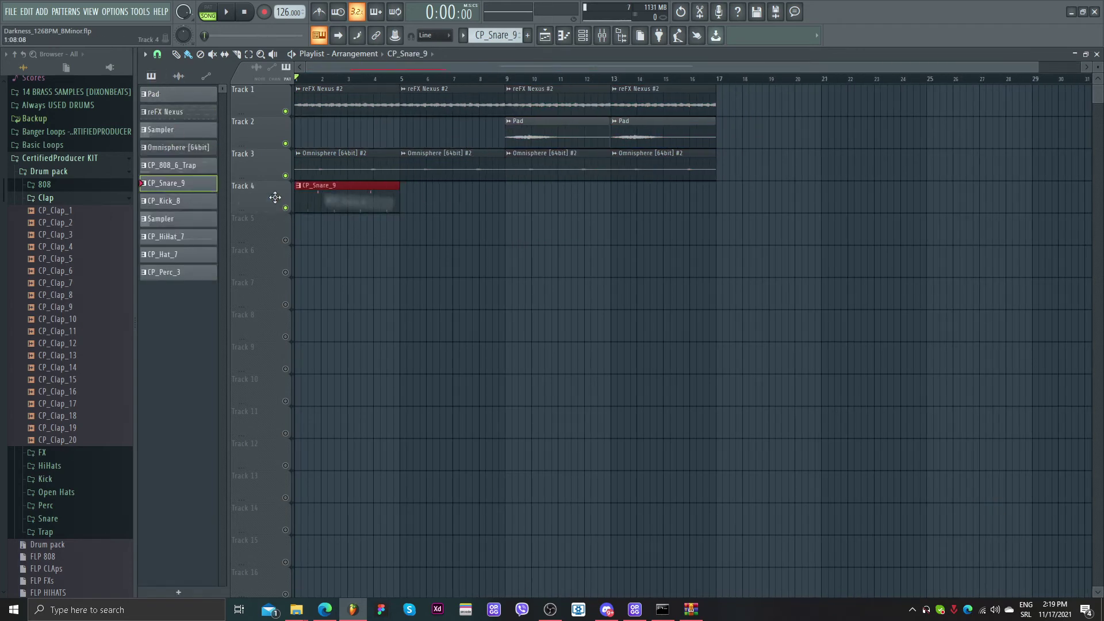
key(ctrl+b)
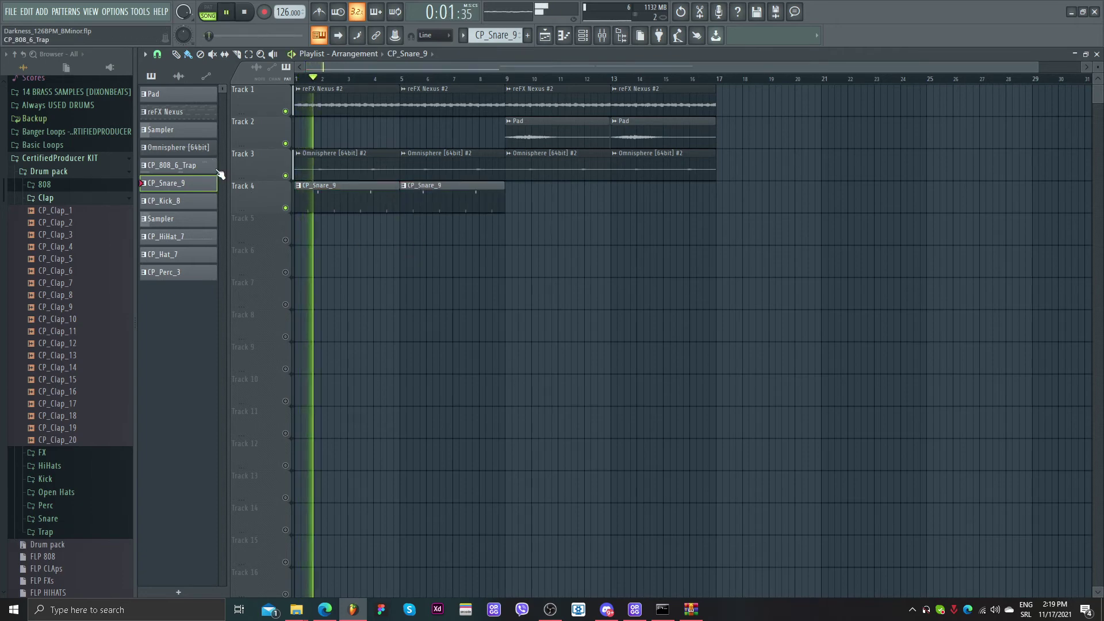
key(space)
drag(186, 203, 366, 223)
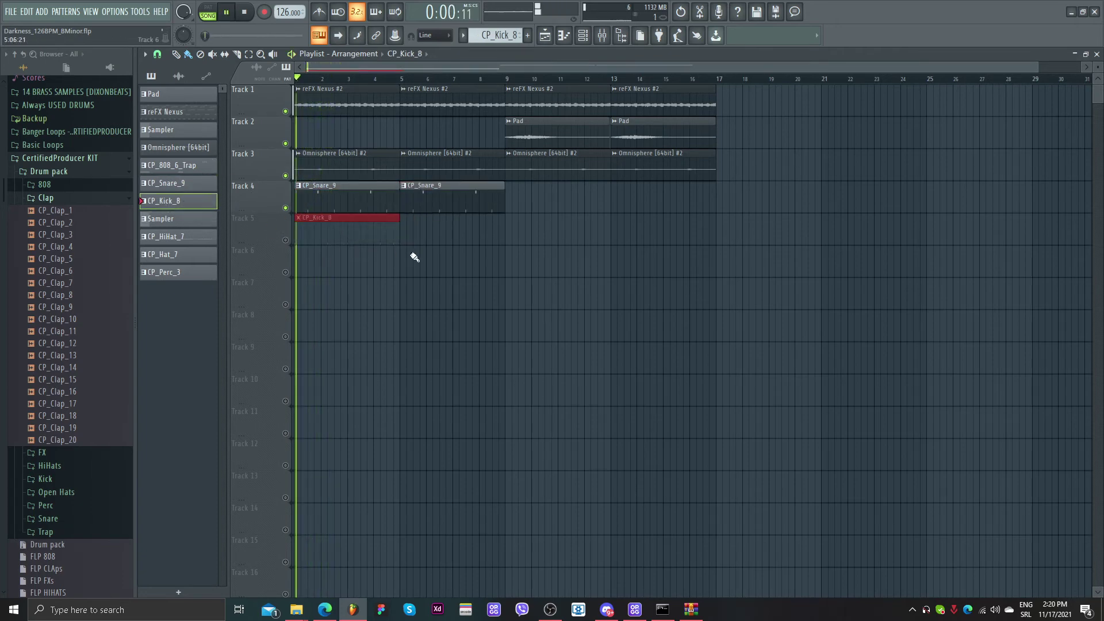
drag(292, 246, 289, 253)
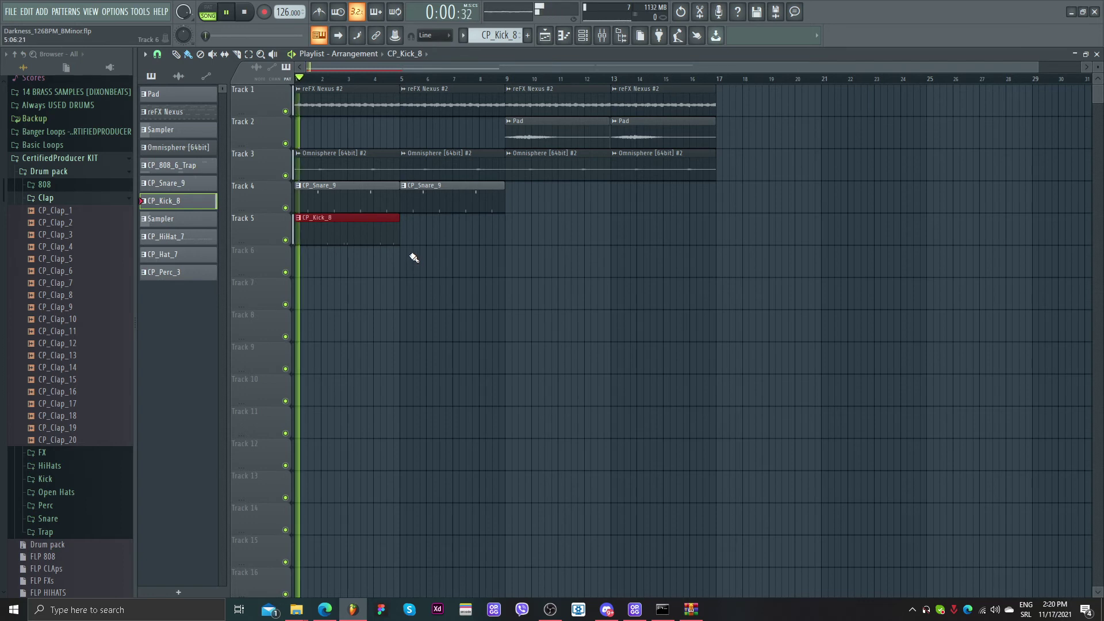
key(ctrl+b)
- Duplicate the snare and kick clips into bars 9 to 16, and place two CP_808_6_Trap clips on Track 6 over the same bars
drag(387, 215, 468, 192)
key(ctrl+b)
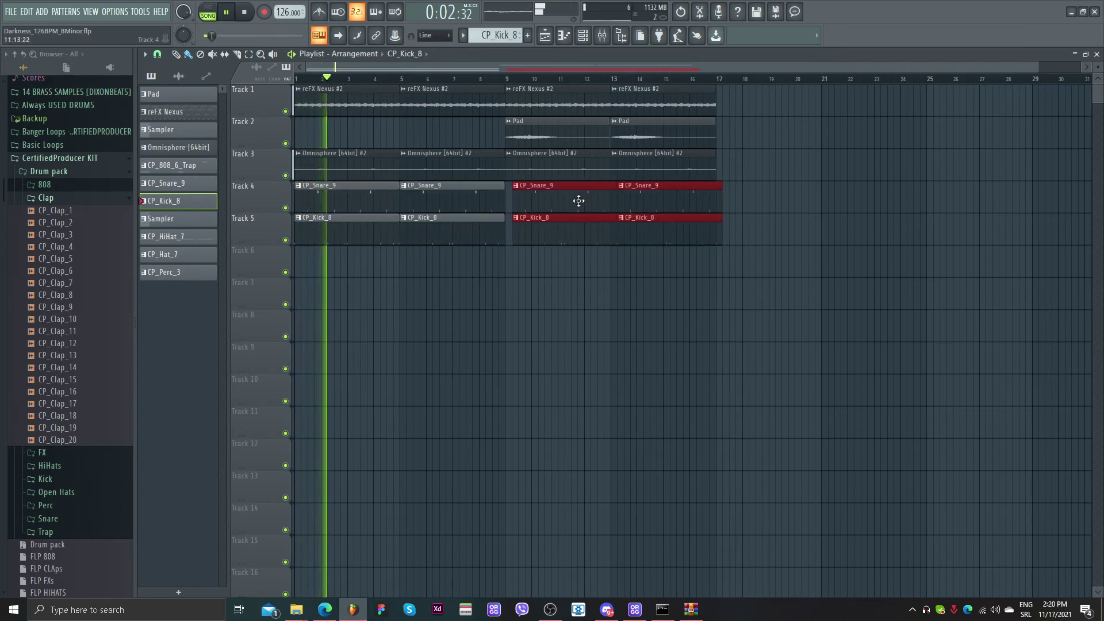
drag(578, 201, 572, 200)
key(ctrl+d)
drag(185, 165, 506, 262)
key(ctrl+b)
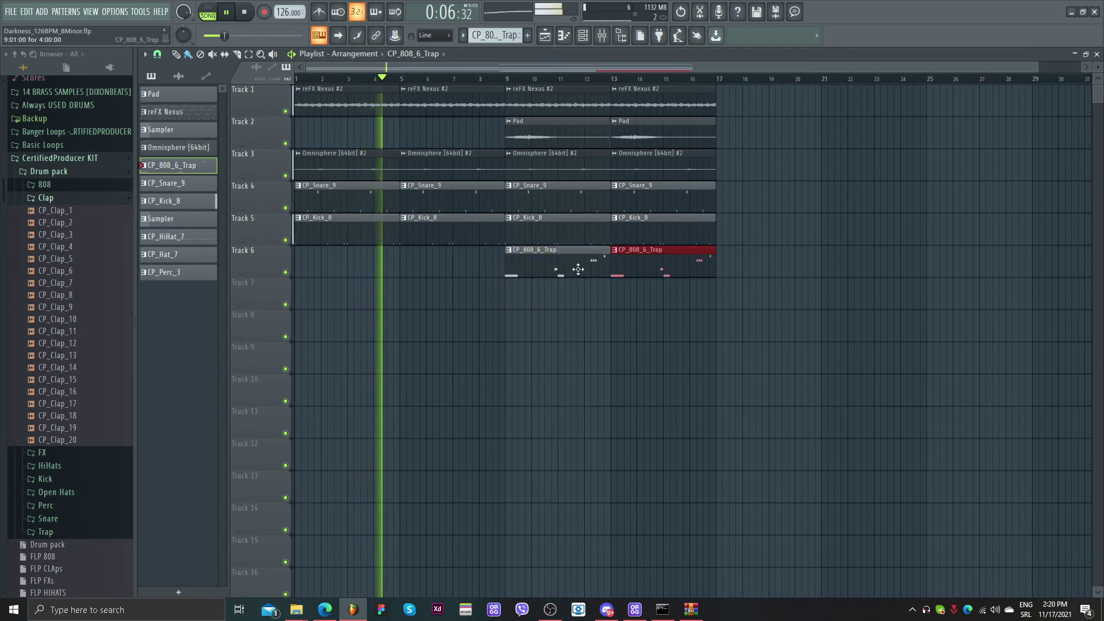
- Place the CP_HiHat_7 pattern on Track 7 from bar 10 and duplicate it, extending the copy to fill bars 13 to 16
drag(179, 236, 532, 308)
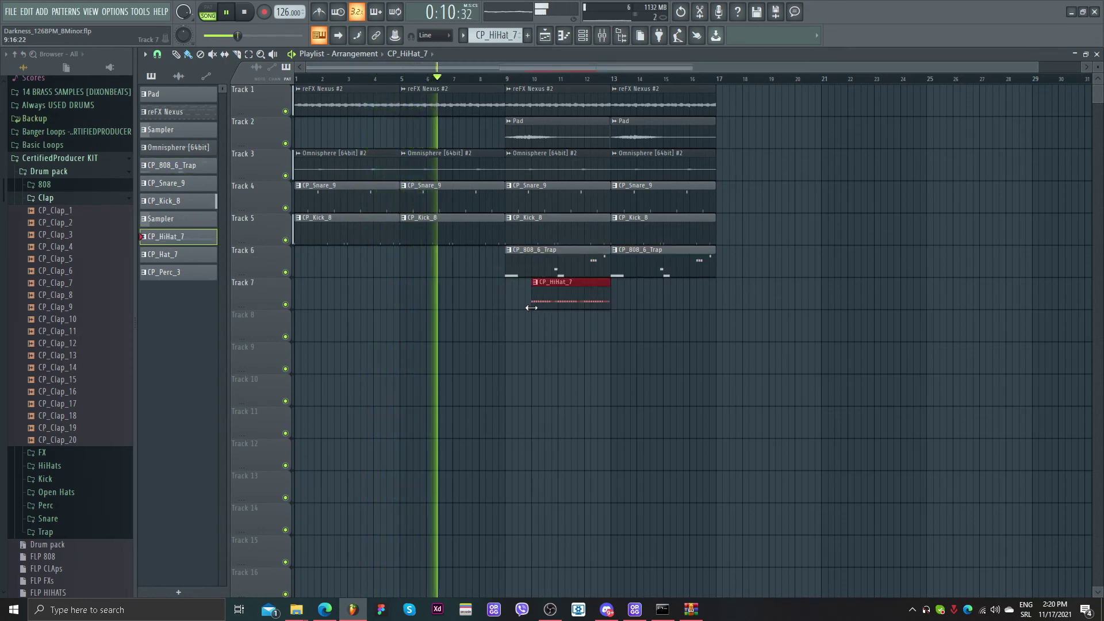
key(ctrl+b)
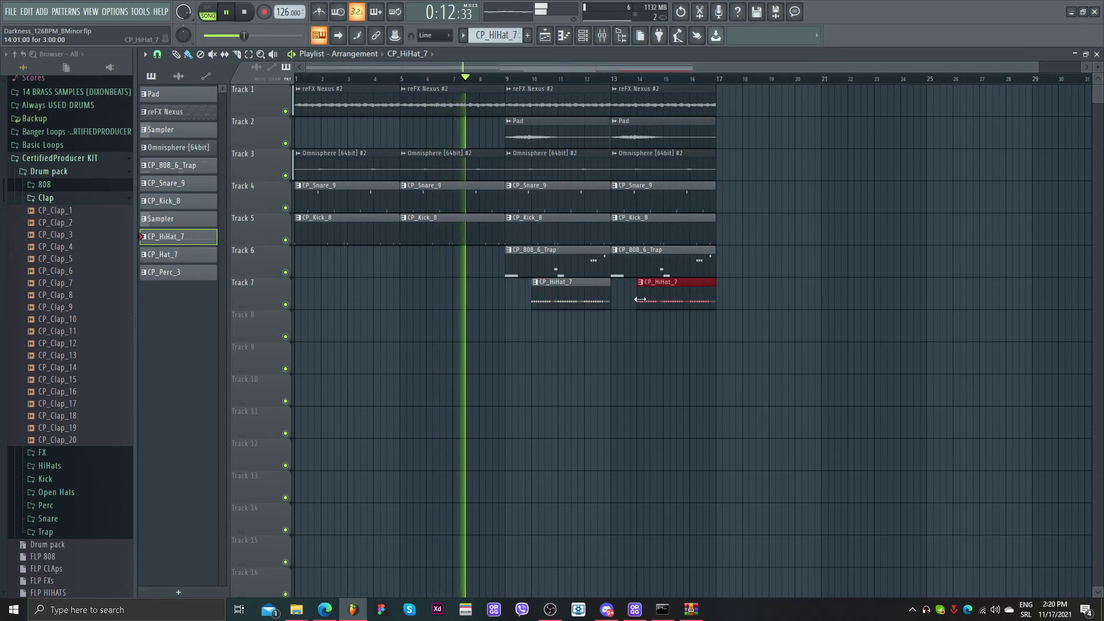
drag(640, 299, 611, 299)
scroll(505, 292, up, 3)
key(space)
- Place another CP_808_6_Trap clip before bar 9 on Track 6, make it unique and trim its start to bar 8
mouse_move(520, 263)
mouse_down()
mouse_move(2, 264)
mouse_move(509, 267)
mouse_up()
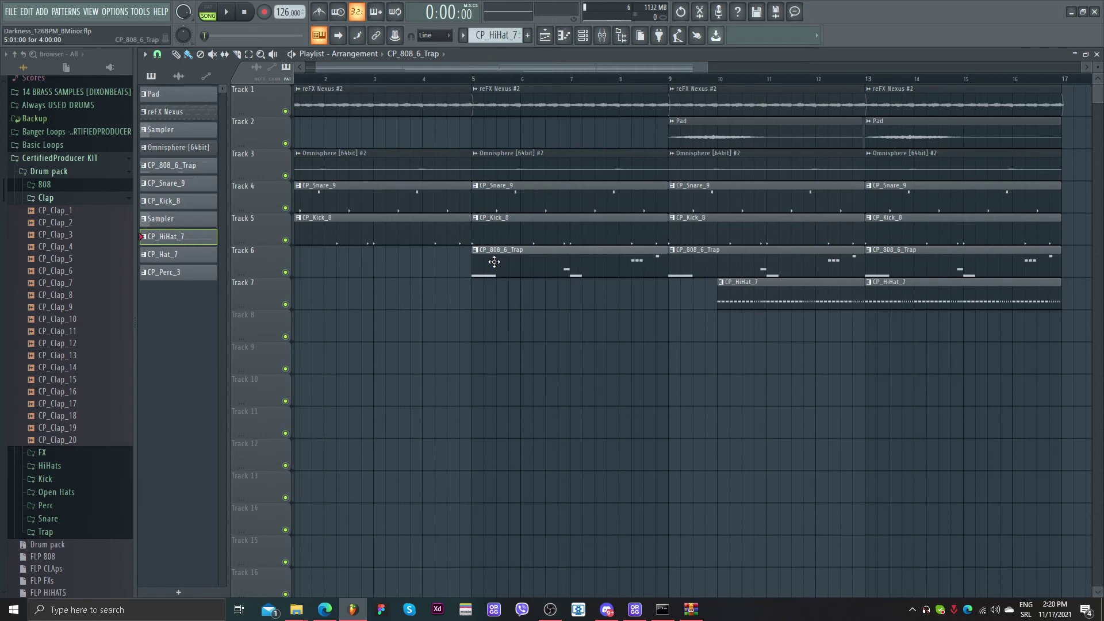
click(491, 258)
right_click(483, 254)
key(ctrl+z)
click(475, 251)
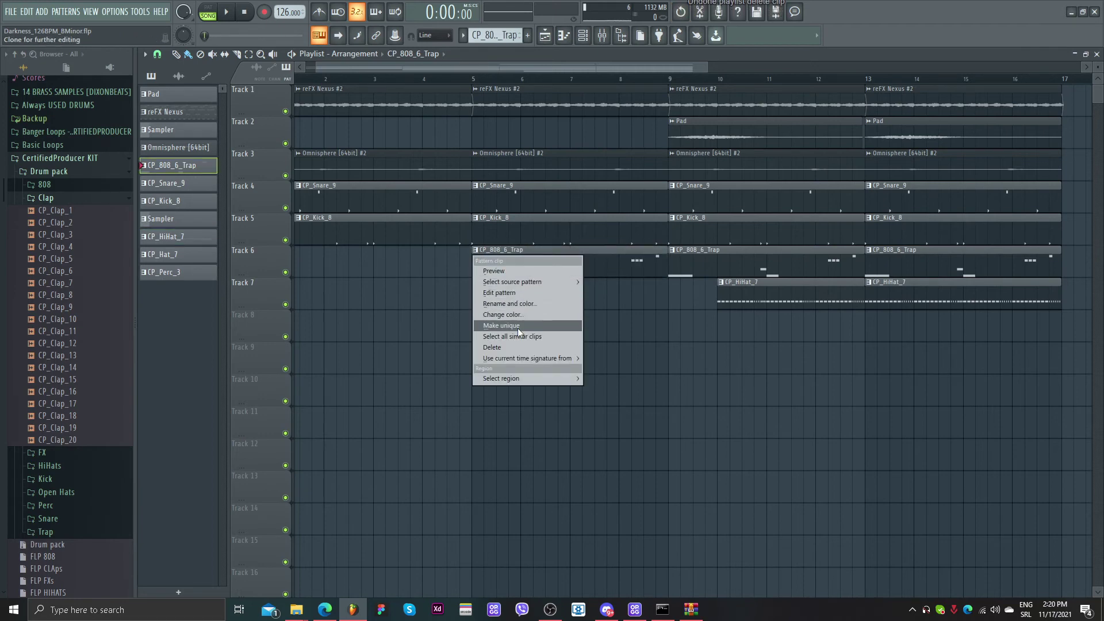
click(519, 327)
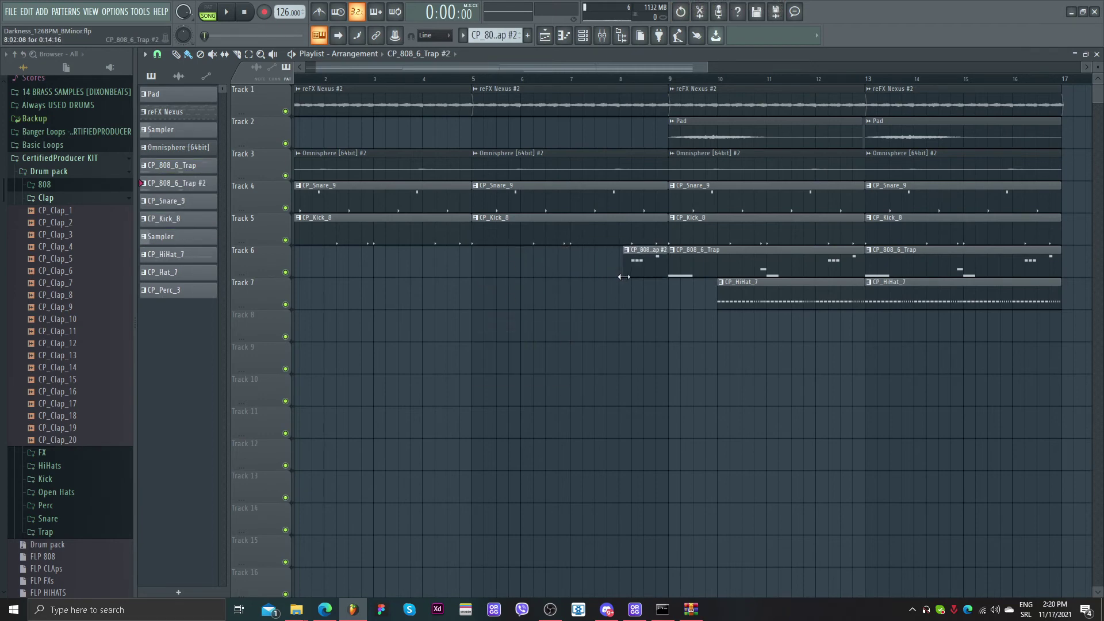
- In the unique CP_808_6_Trap #2 pattern, add slide notes at C7 over the three B5 notes and at F#7 over the C#6 note
double_click(643, 243)
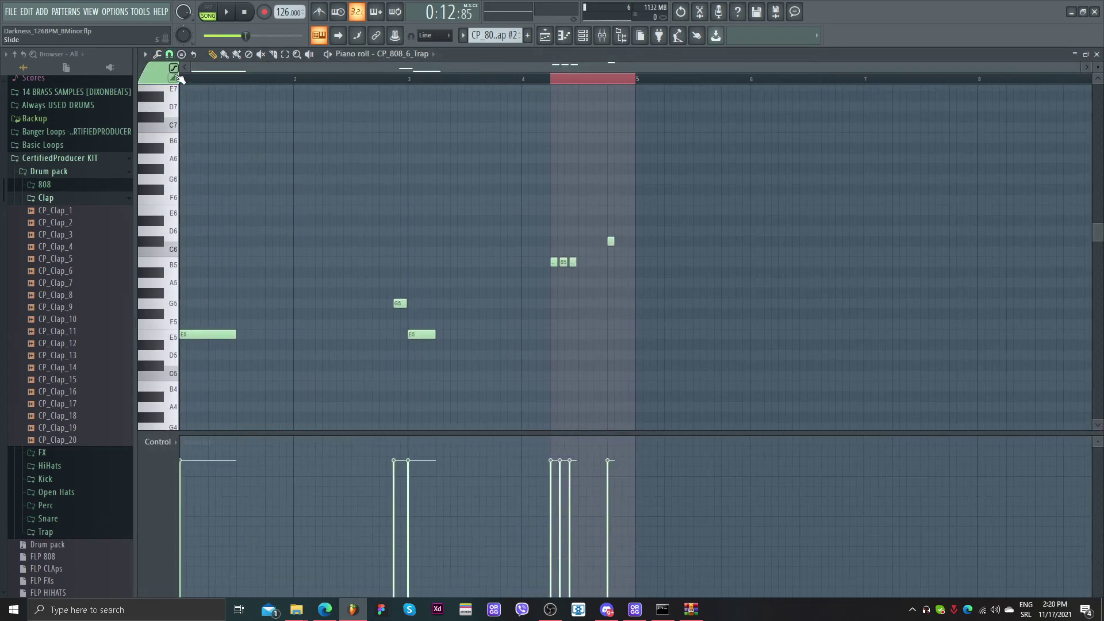
scroll(587, 171, up, 1)
scroll(561, 145, up, 2)
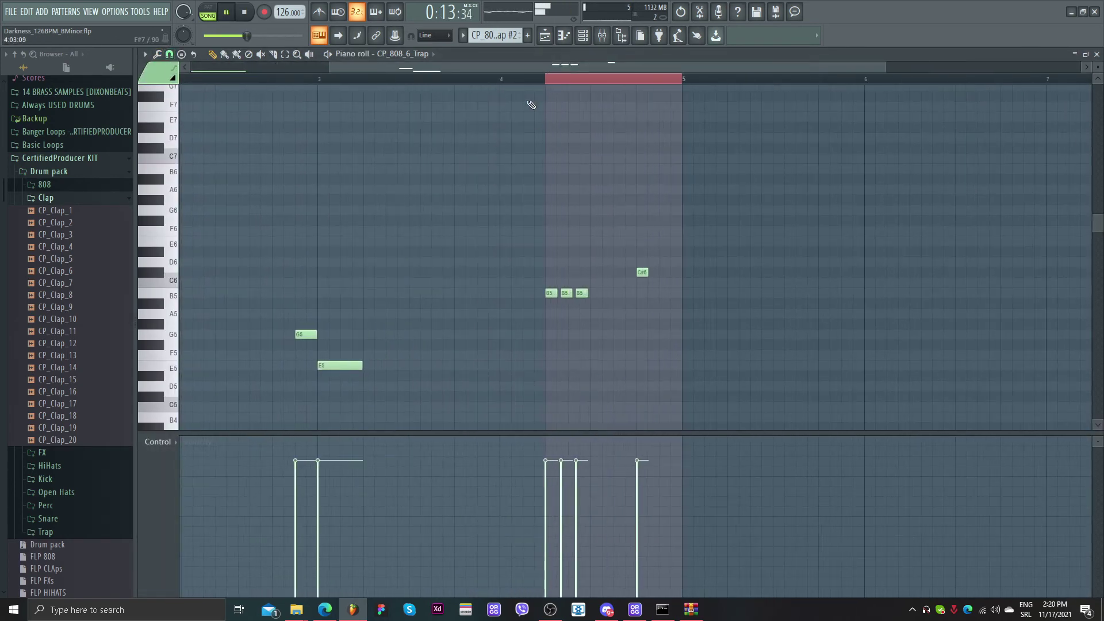
key(space)
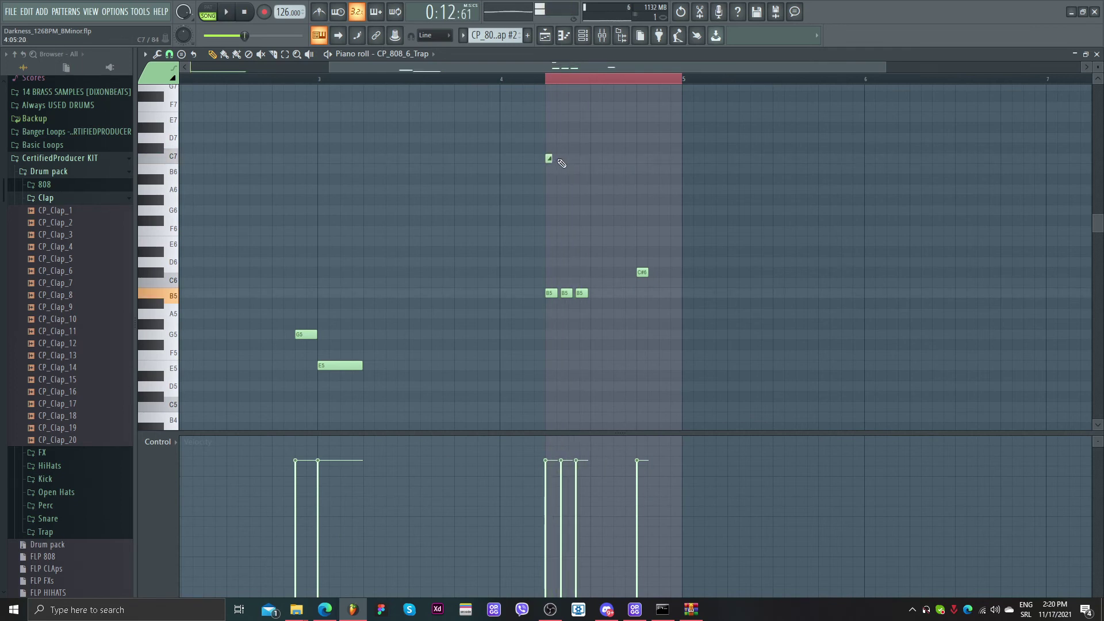
ctrl+scroll(577, 163, up, 4)
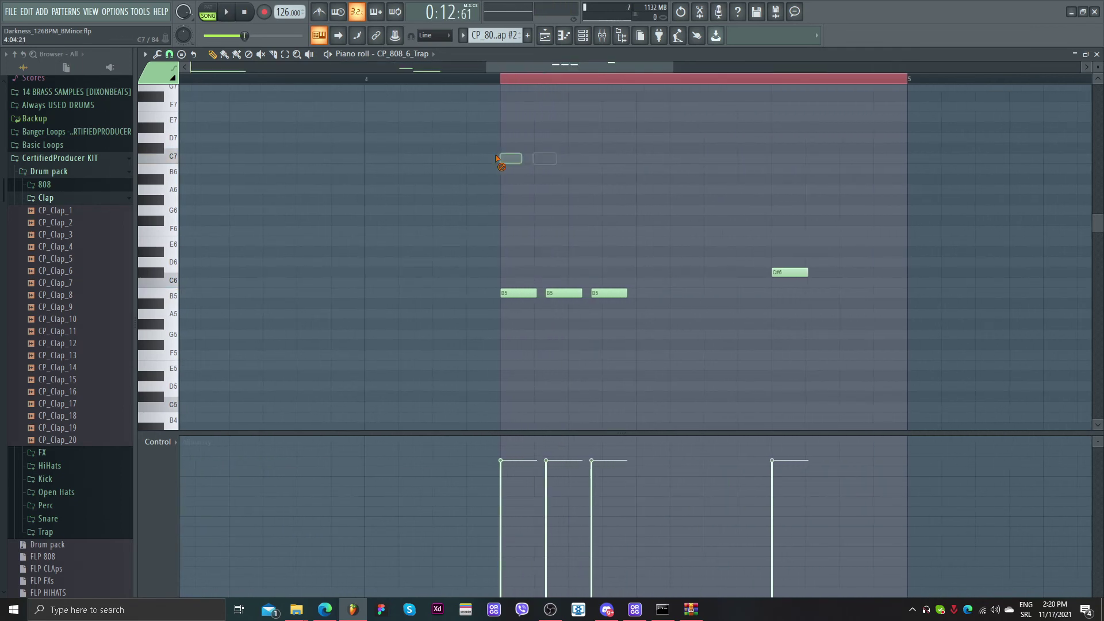
click(157, 54)
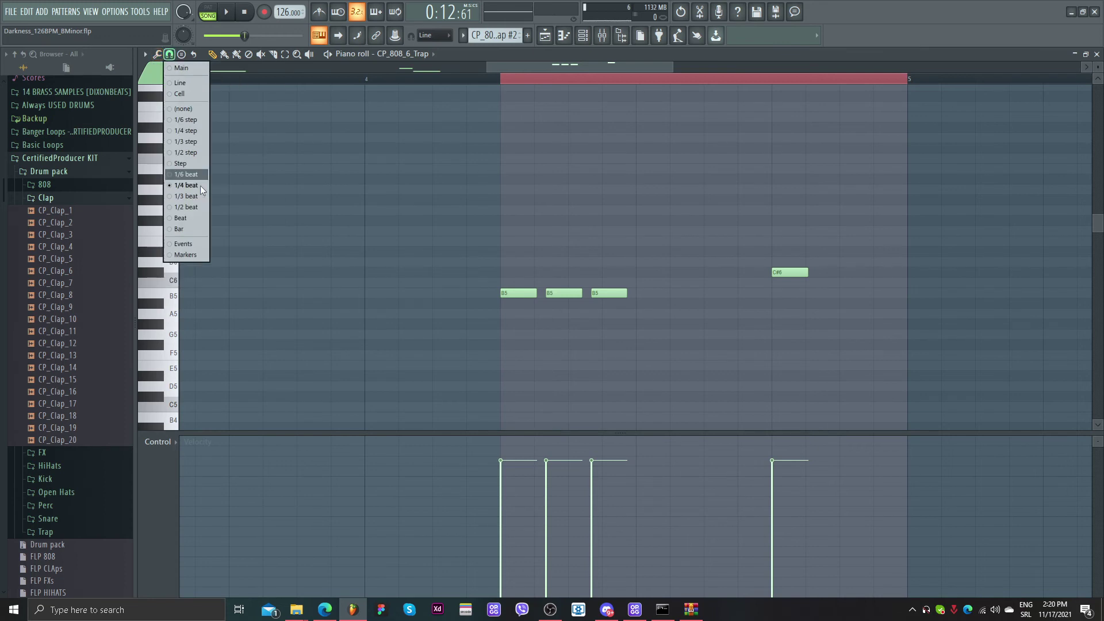
click(535, 167)
click(510, 157)
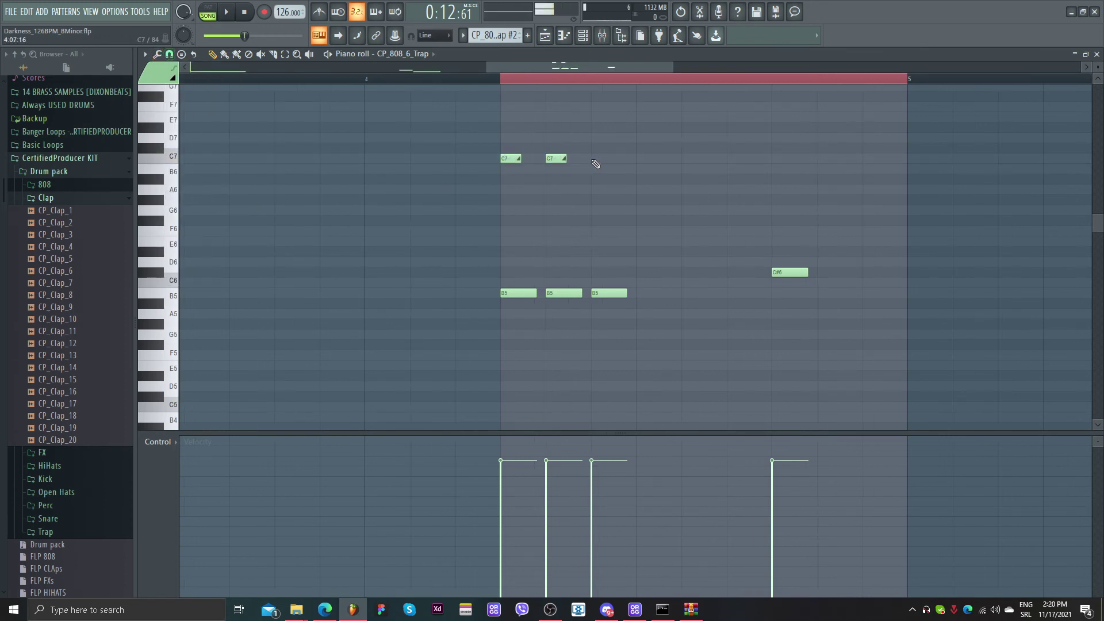
key(space)
ctrl+scroll(773, 97, down, 2)
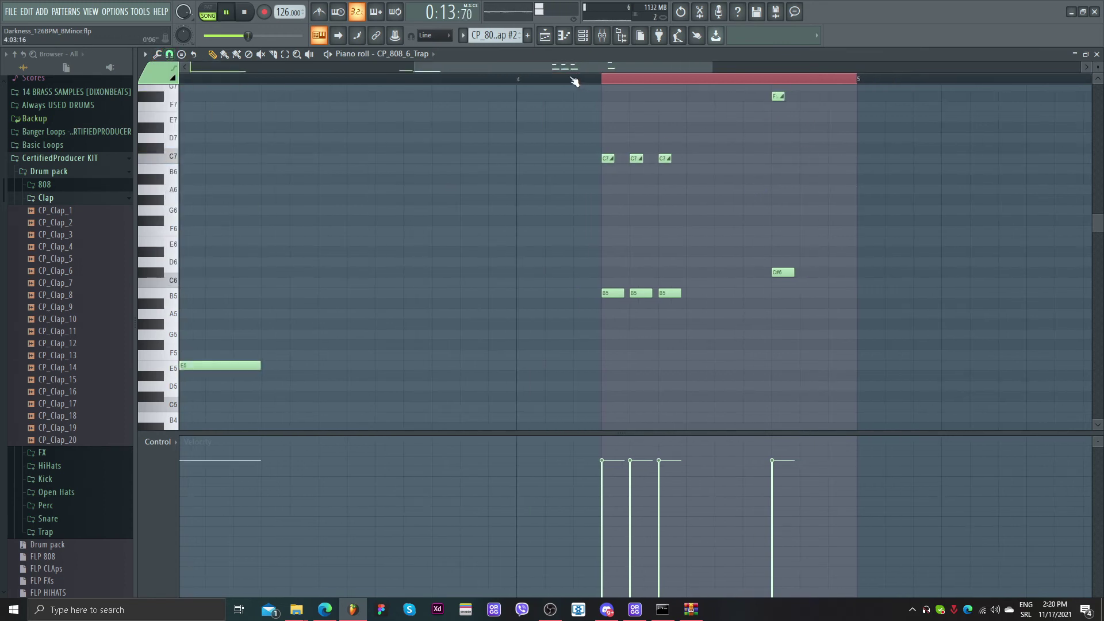
ctrl+scroll(690, 171, down, 1)
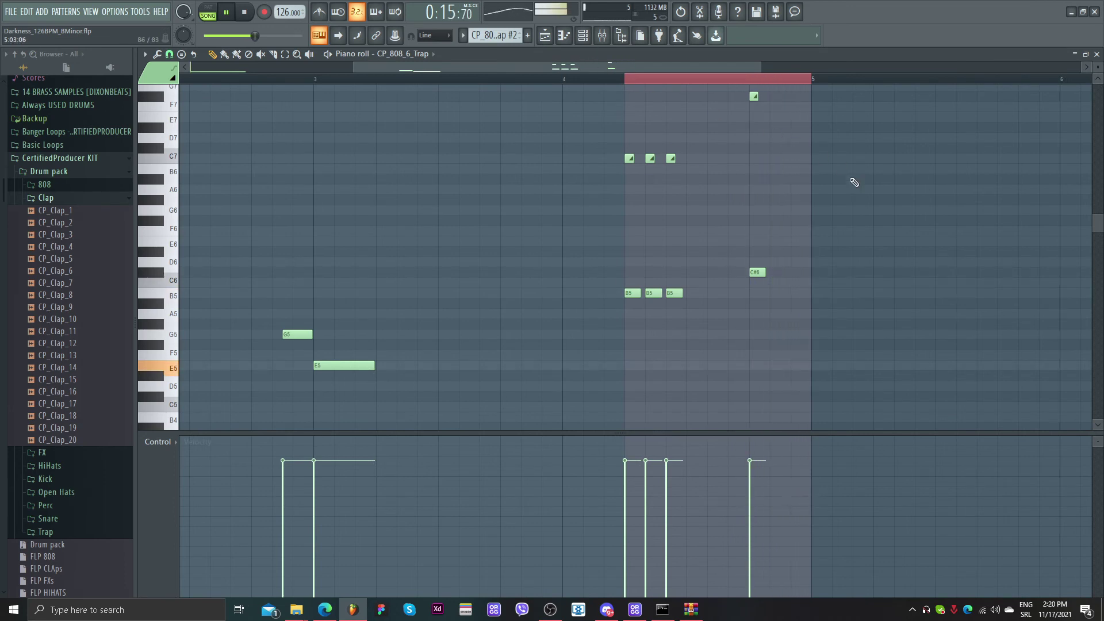
- Lower the B5 and C#6 notes of bar 4 by an octave, keeping their slide notes at C7 and F#7
ctrl+drag(873, 359, 397, 12)
key(ctrl+Down)
key(space)
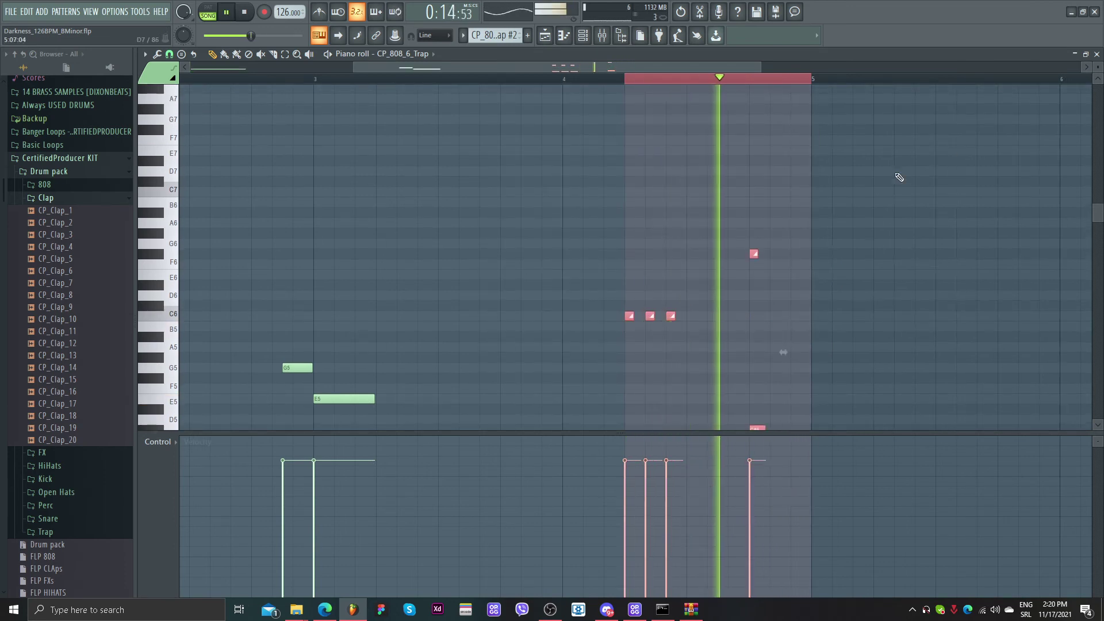
key(ctrl+Up)
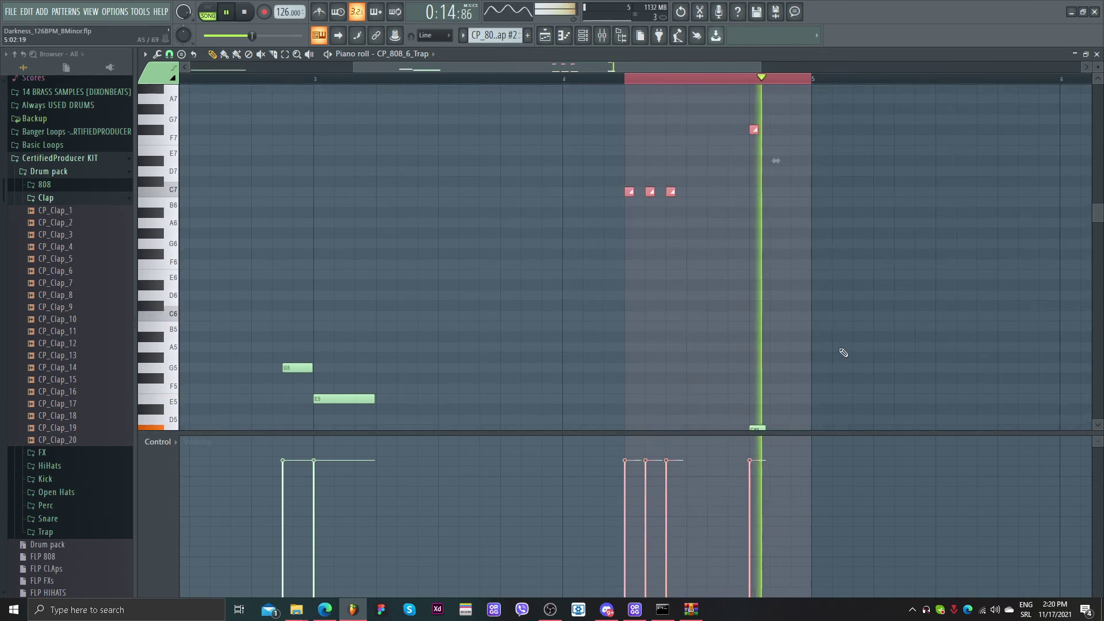
- Lengthen the C7 and F#7 slide notes in bar 4, play the pattern and clear the note selection
ctrl+drag(845, 350, 591, 113)
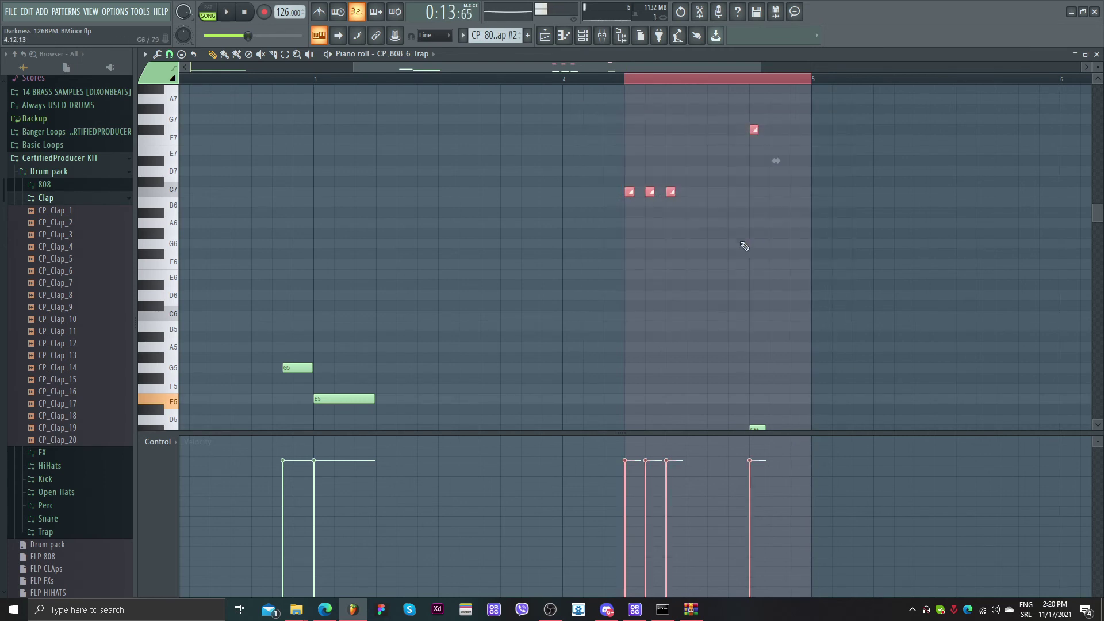
scroll(714, 243, down, 5)
key(space)
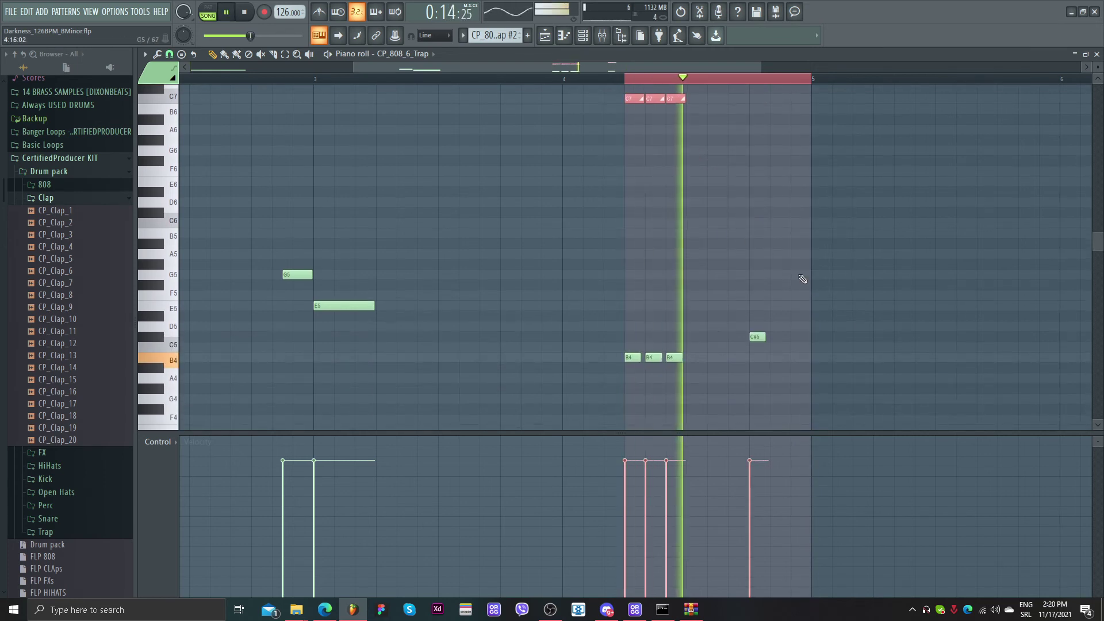
scroll(773, 246, up, 3)
right_click(785, 255)
key(space)
- Lengthen the C#5 note and move its slide note down to B4, starting midway through the C#5 note
scroll(777, 281, down, 3)
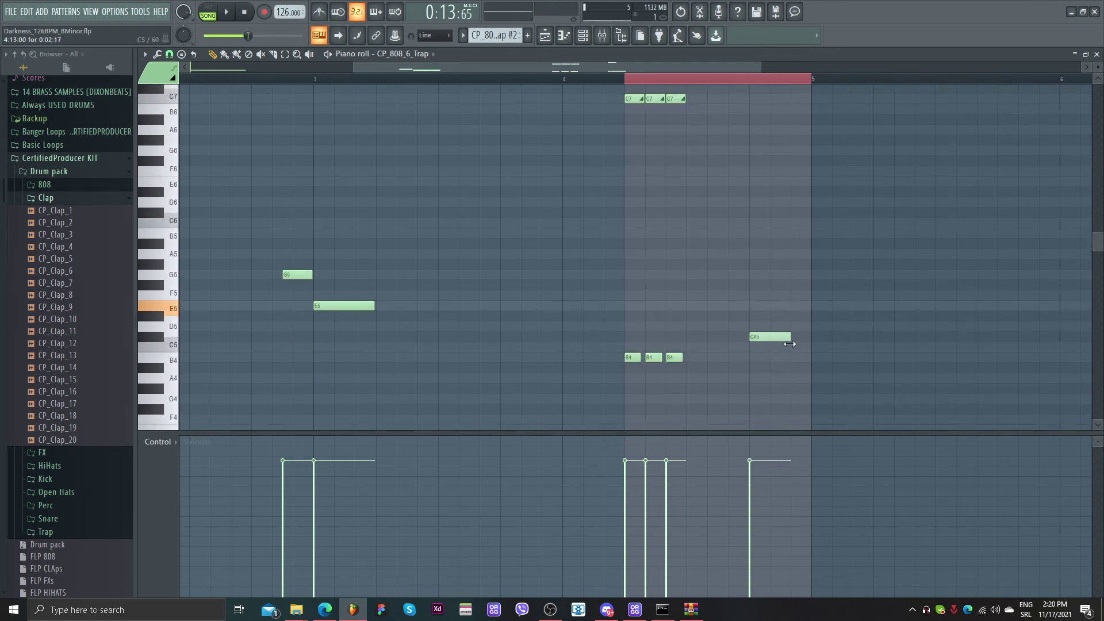
scroll(770, 219, up, 3)
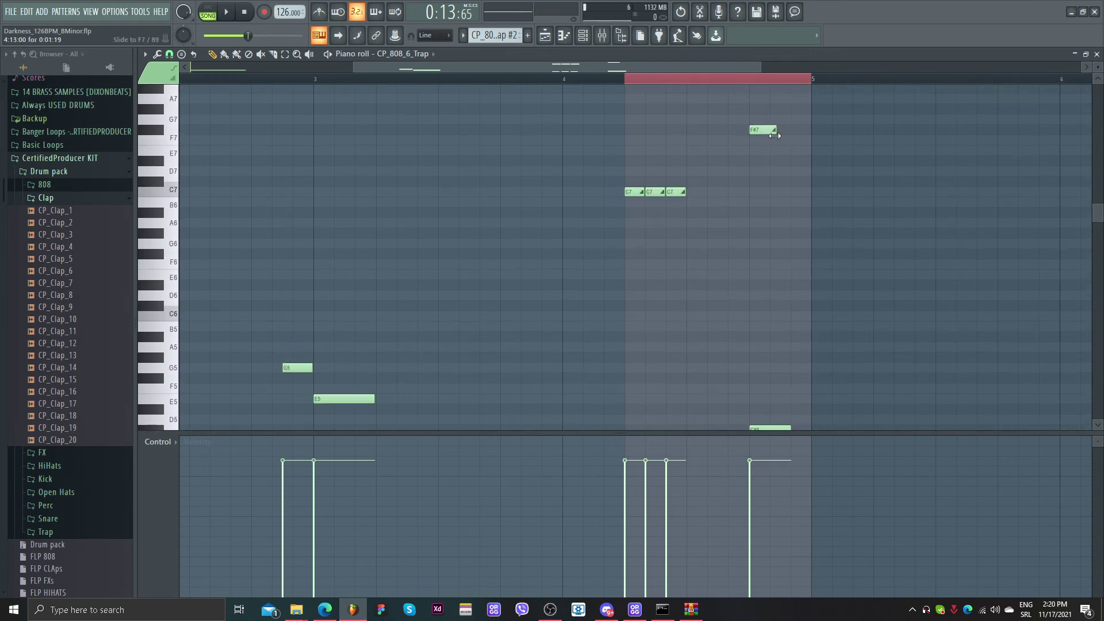
drag(764, 133, 781, 280)
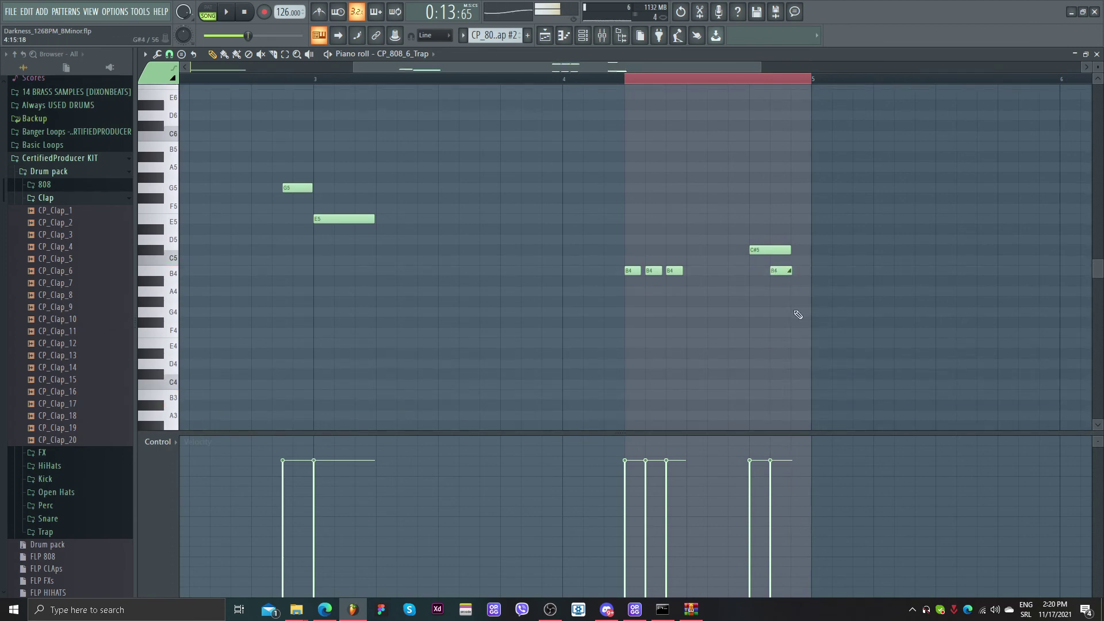
key(space)
scroll(799, 316, down, 2)
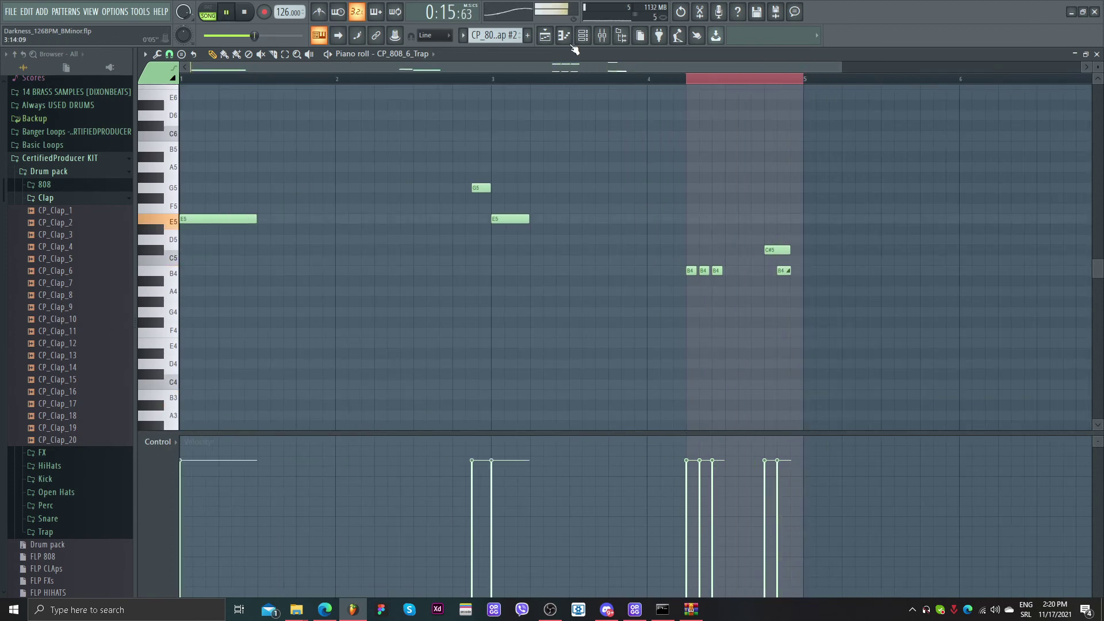
- In the playlist, duplicate the clips of Tracks 1 to 7 into bars 17 to 24 and delete the two copied Pad clips
click(543, 39)
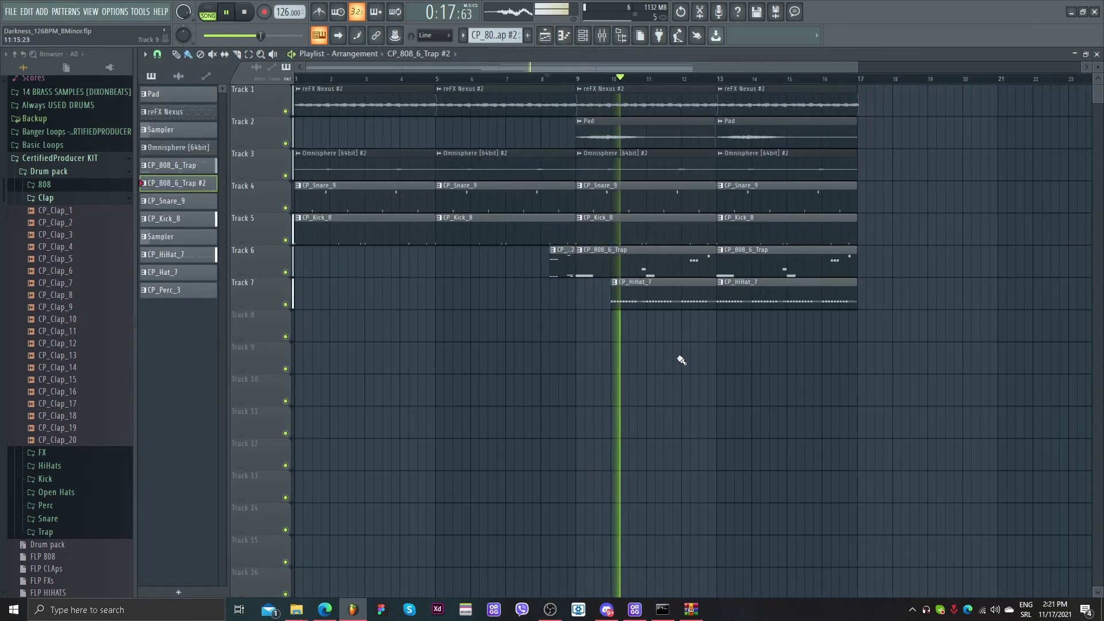
scroll(771, 327, down, 2)
drag(769, 340, 670, 112)
drag(709, 103, 887, 109)
scroll(747, 371, down, 1)
right_click(786, 138)
right_click(841, 138)
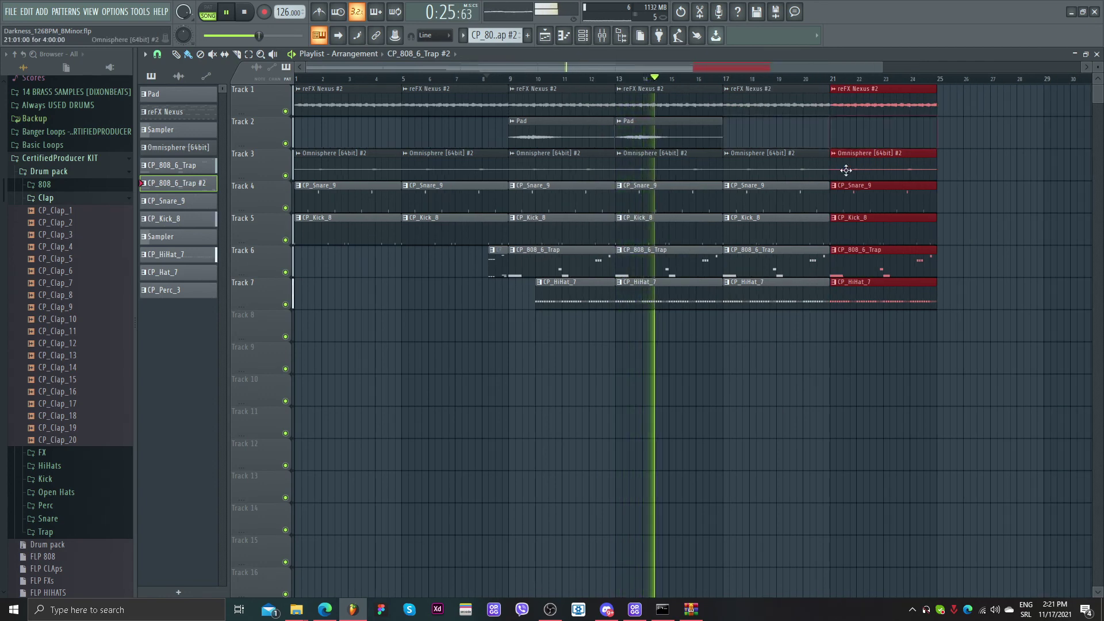
scroll(843, 185, up, 2)
scroll(744, 352, down, 1)
scroll(722, 353, down, 1)
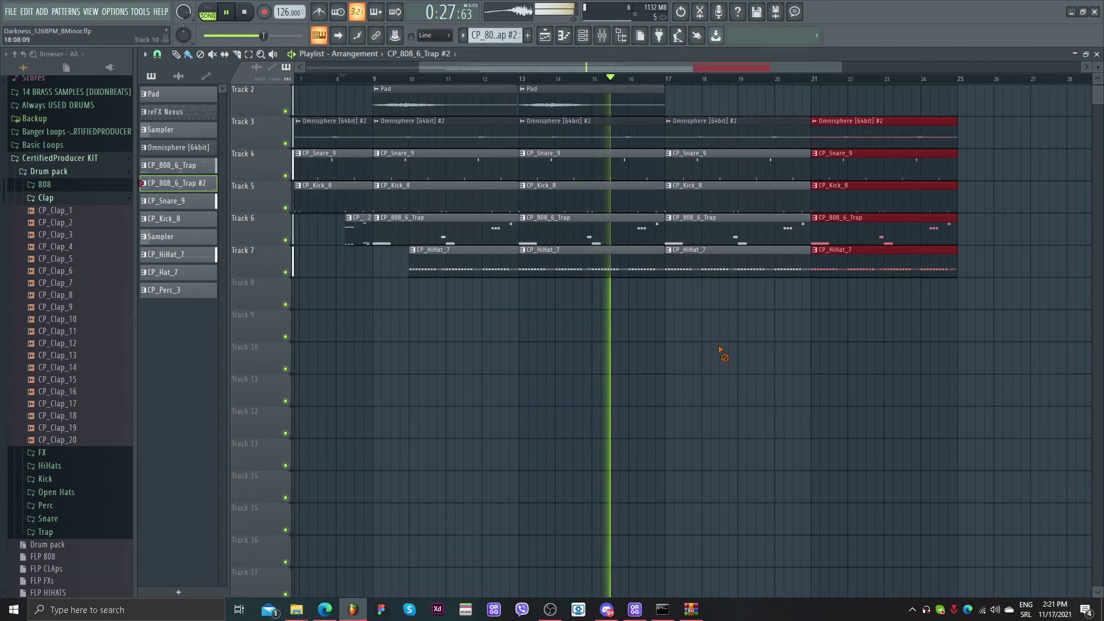
scroll(723, 357, up, 1)
ctrl+click(724, 357)
- Place the CP_Perc_3 pattern on Track 8 at bars 13 and 17
scroll(761, 322, up, 4)
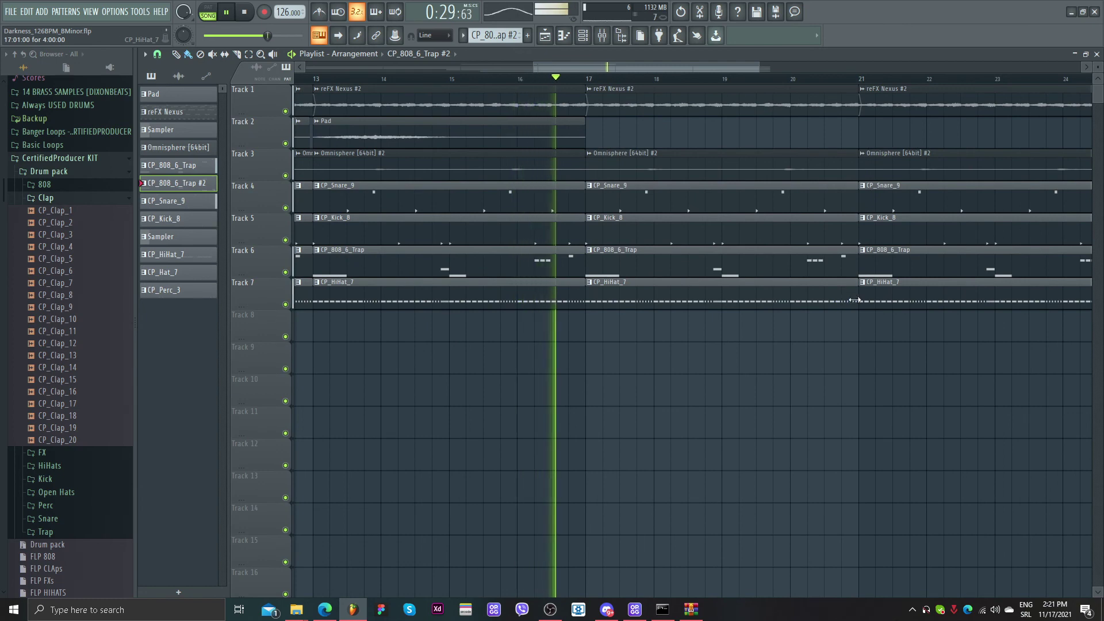
scroll(809, 345, down, 4)
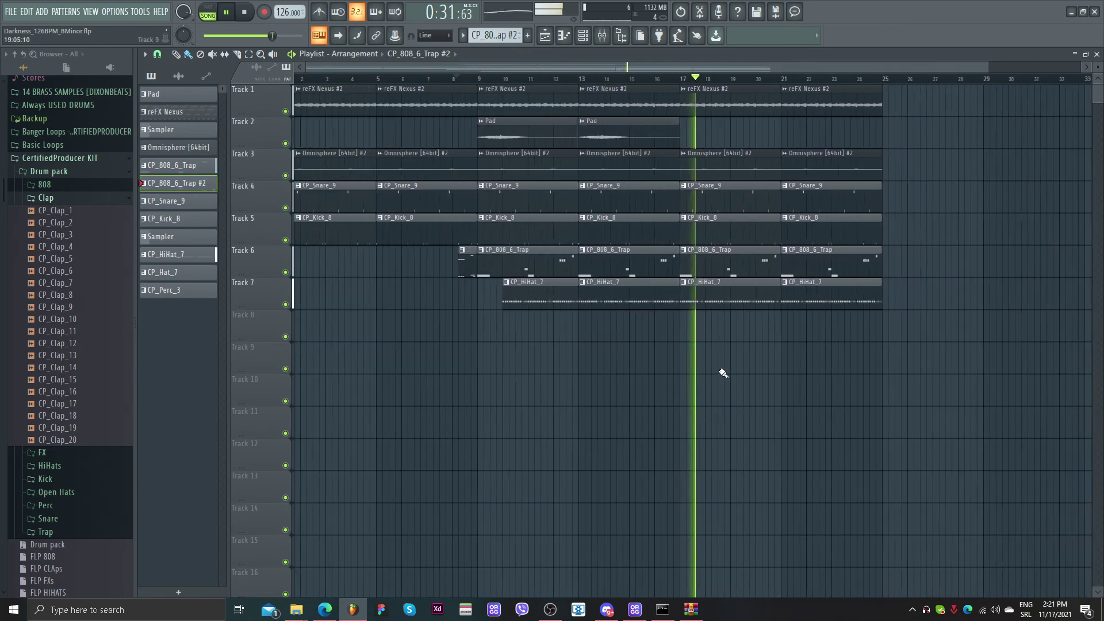
drag(193, 299, 689, 318)
- Collapse the CertifiedProducer KIT folders in the browser and open the Crash folder of Mikkasa_DrumKitV2
click(60, 197)
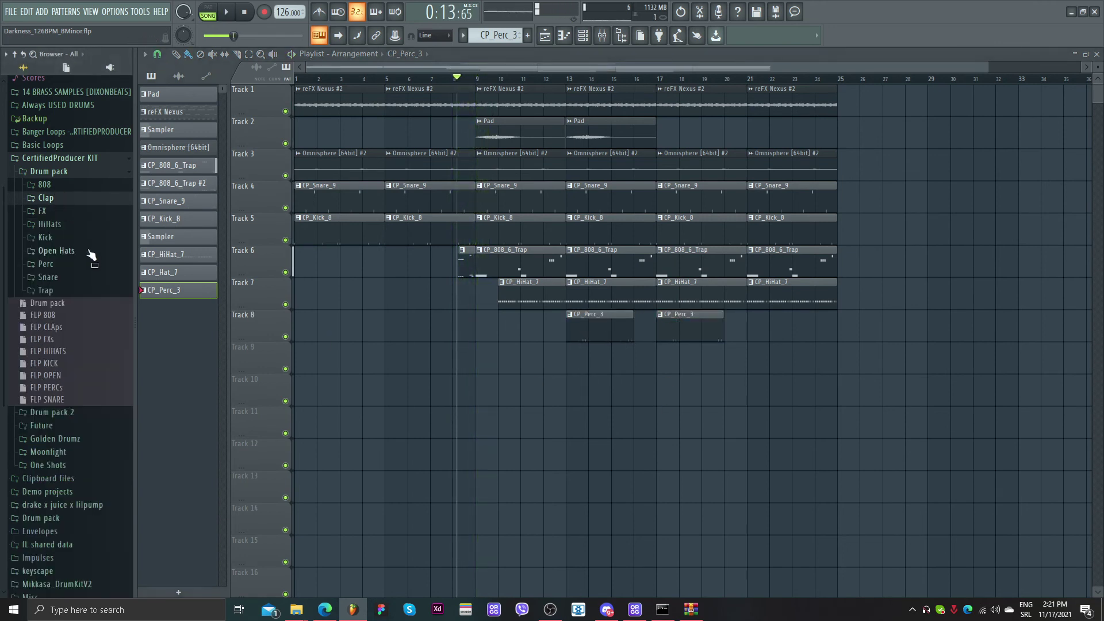
scroll(79, 236, up, 5)
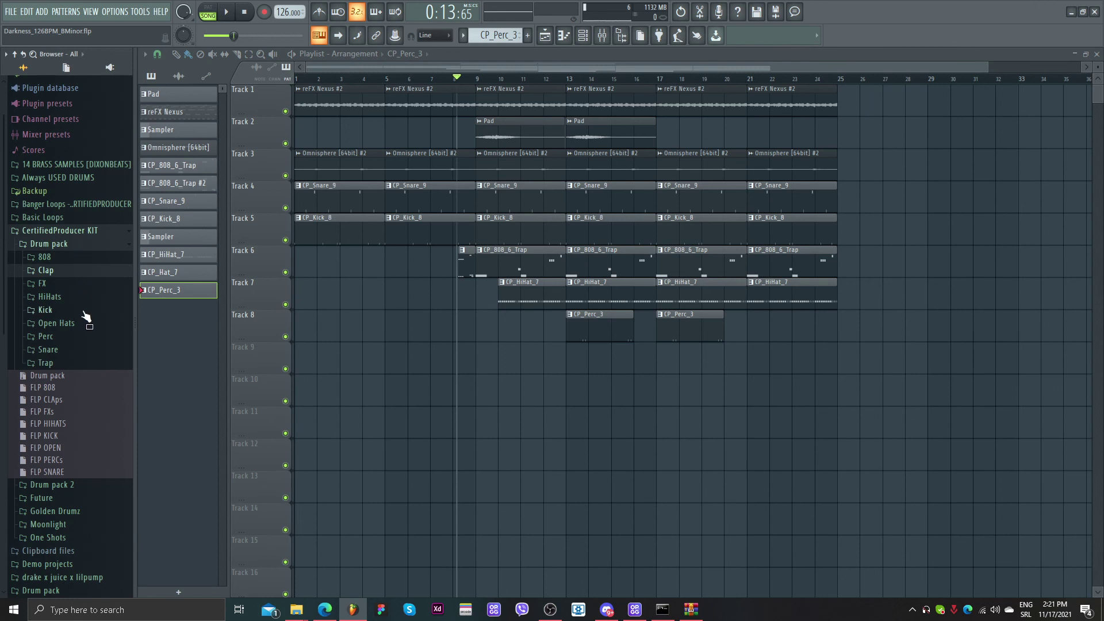
click(66, 247)
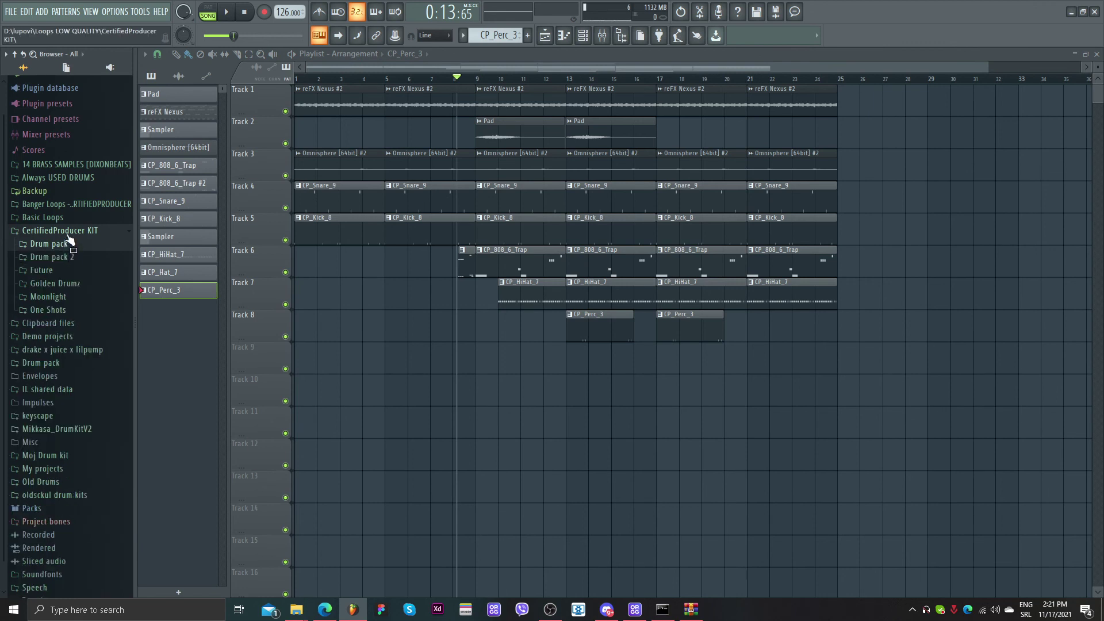
click(68, 235)
click(80, 375)
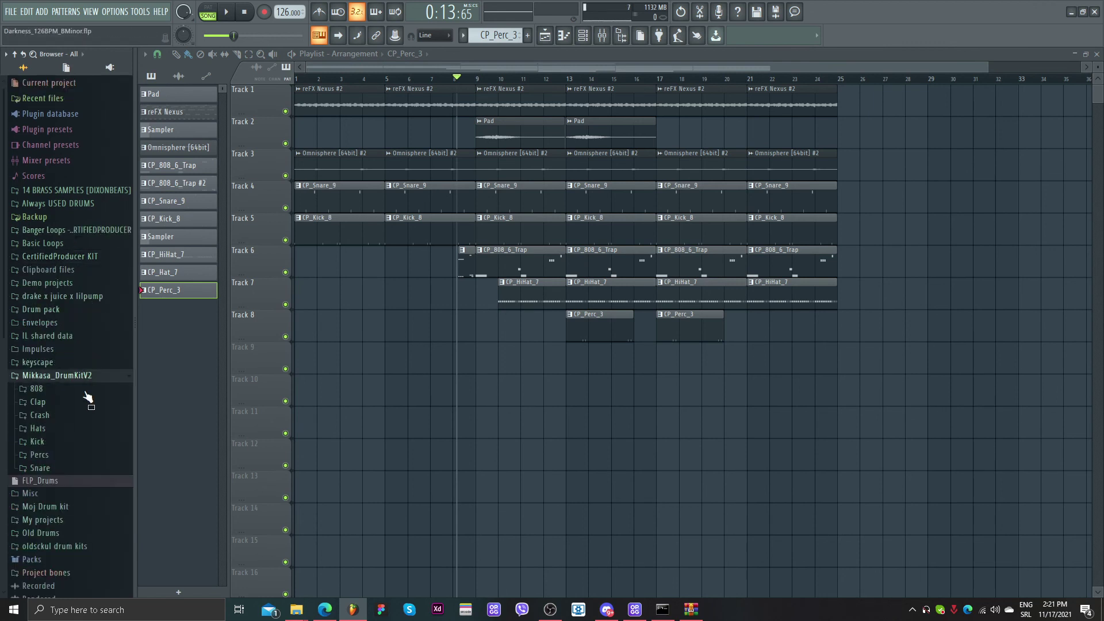
scroll(109, 406, down, 5)
click(60, 343)
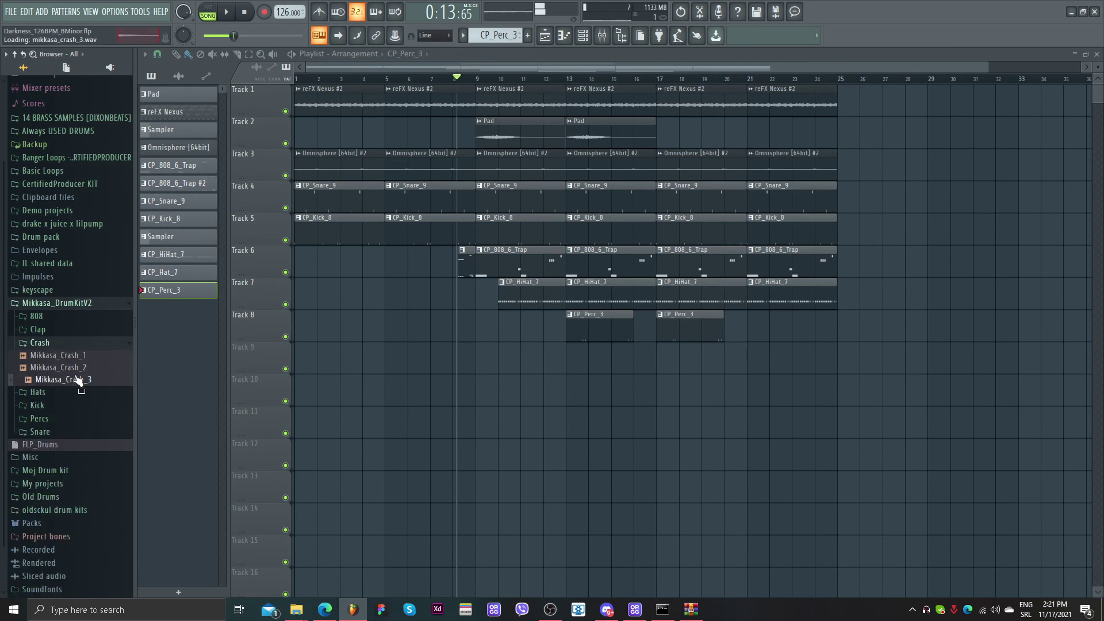
- Place the Mikkasa_Crash_2 sample on Track 9 at bar 9 and open its channel settings
drag(478, 361, 478, 361)
scroll(483, 359, up, 3)
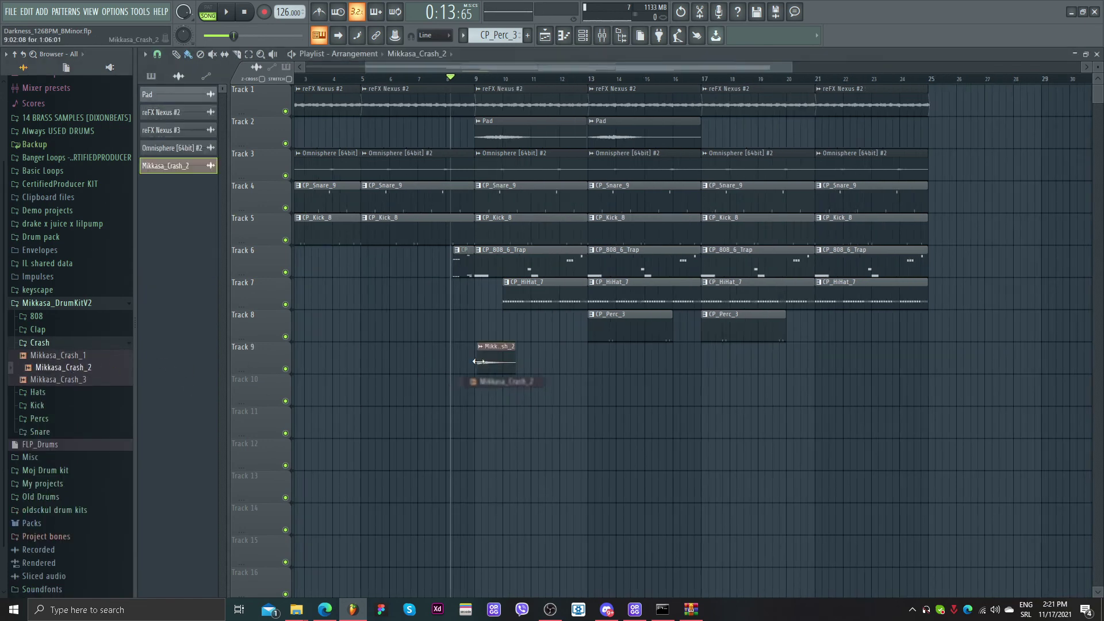
double_click(491, 359)
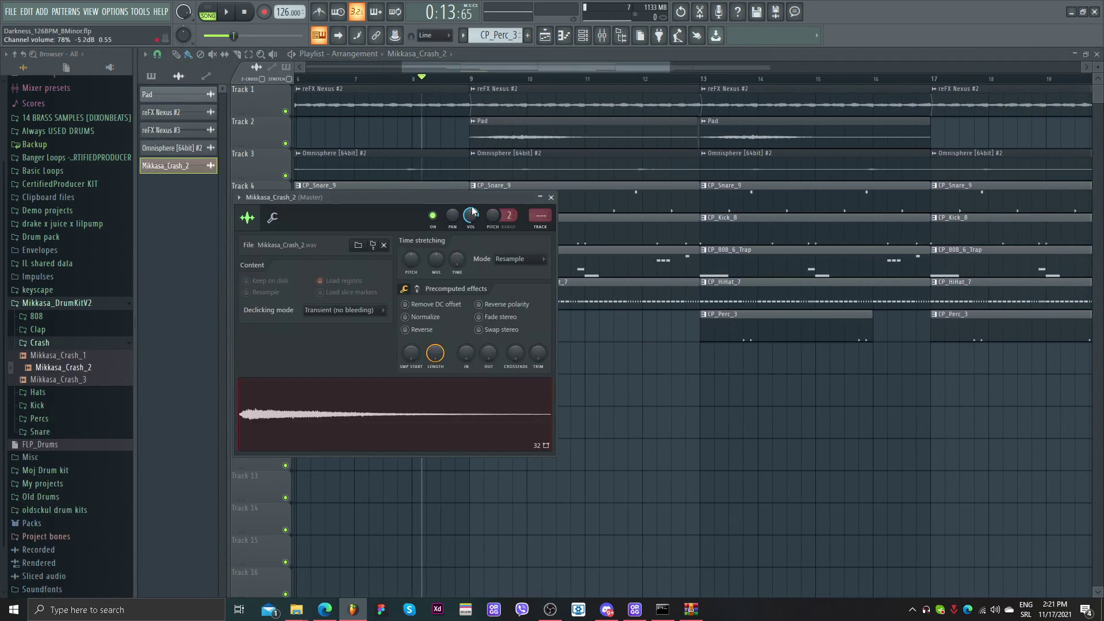
- Add Mikkasa_Crash_2 clips in the middle of bar 10 and at bar 11, and duplicate all three crash clips from bar 17
right_click(606, 366)
key(space)
mouse_move(533, 360)
mouse_down()
mouse_move(630, 367)
mouse_move(601, 365)
mouse_move(625, 360)
mouse_up()
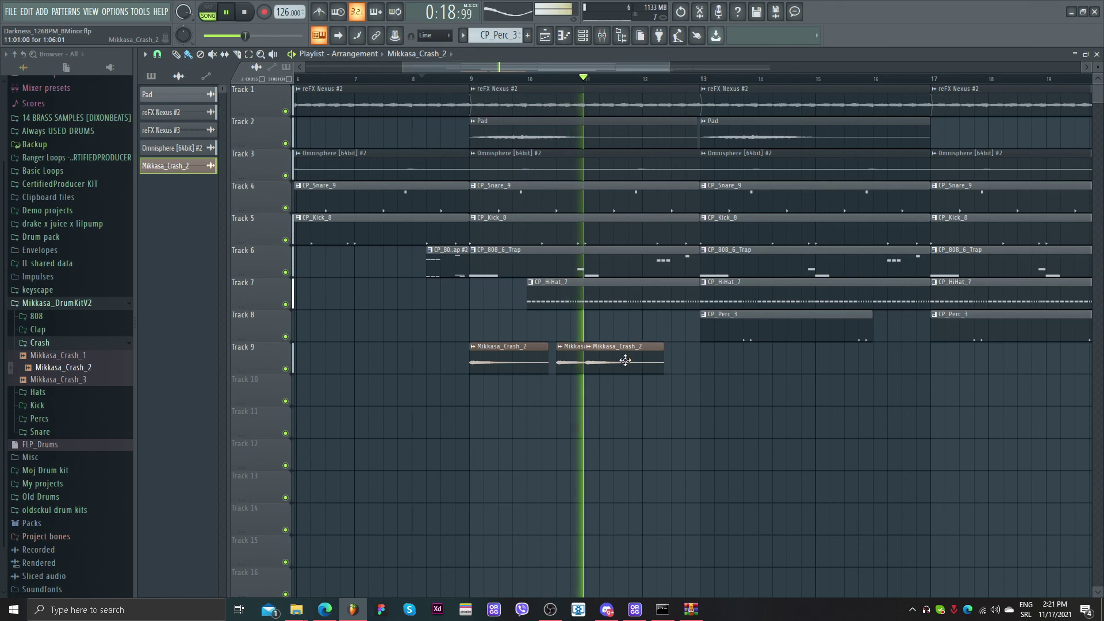
drag(690, 437, 749, 364)
scroll(502, 364, down, 3)
scroll(749, 367, down, 1)
ctrl+click(707, 407)
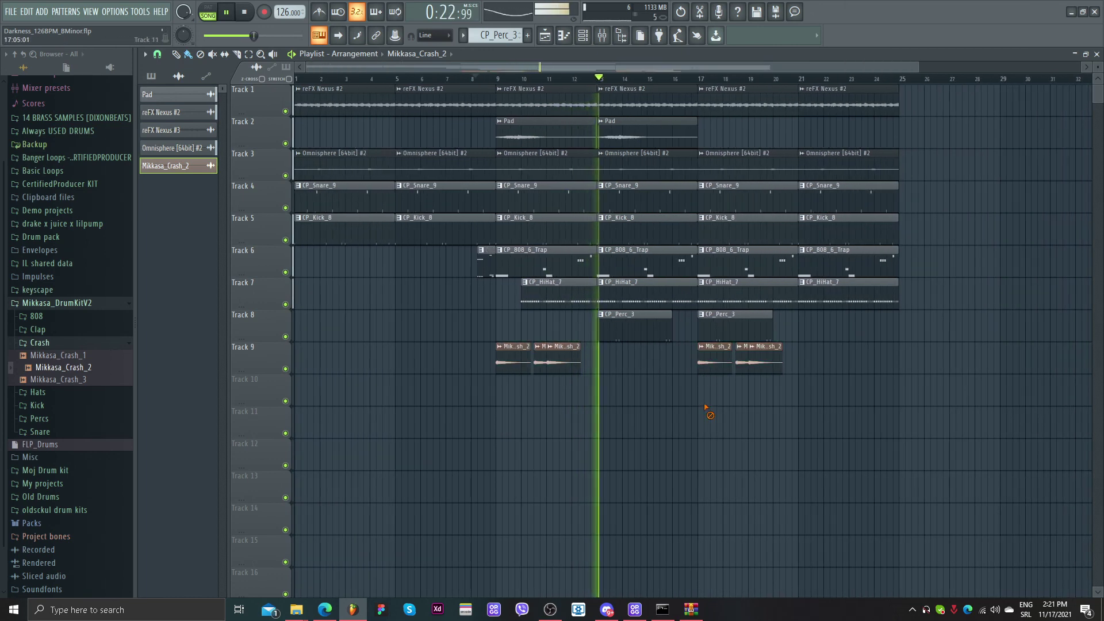
- Add a Mikkasa_Crash_2 clip on Track 9 at bar 13 and duplicate the section from bars 17 to 24 at bar 25
click(618, 360)
scroll(771, 446, down, 2)
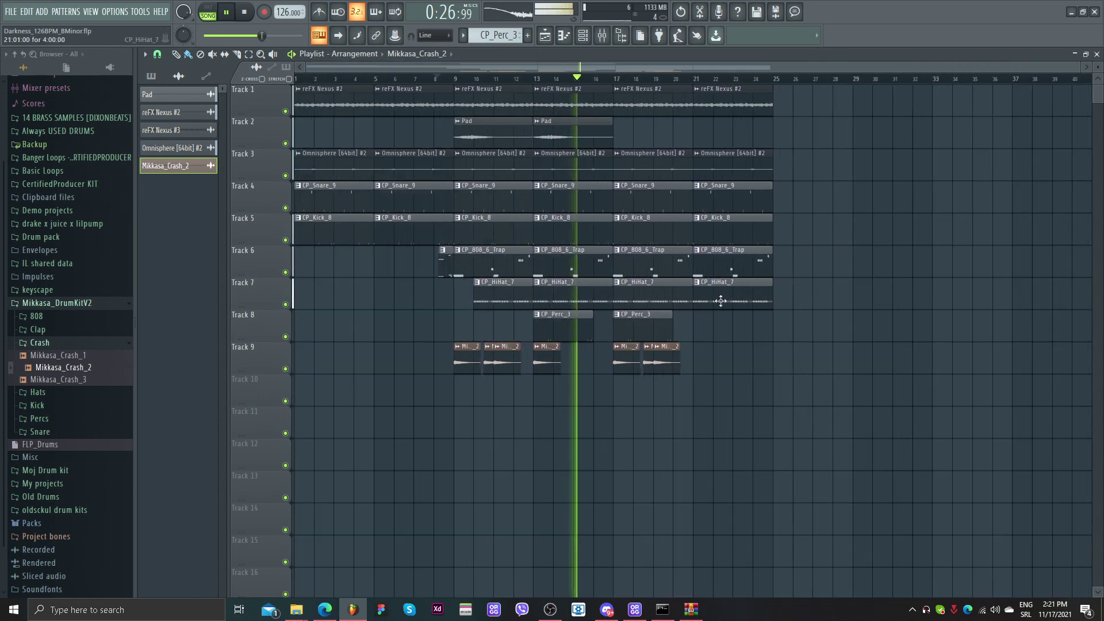
drag(865, 406, 646, 86)
key(ctrl+b)
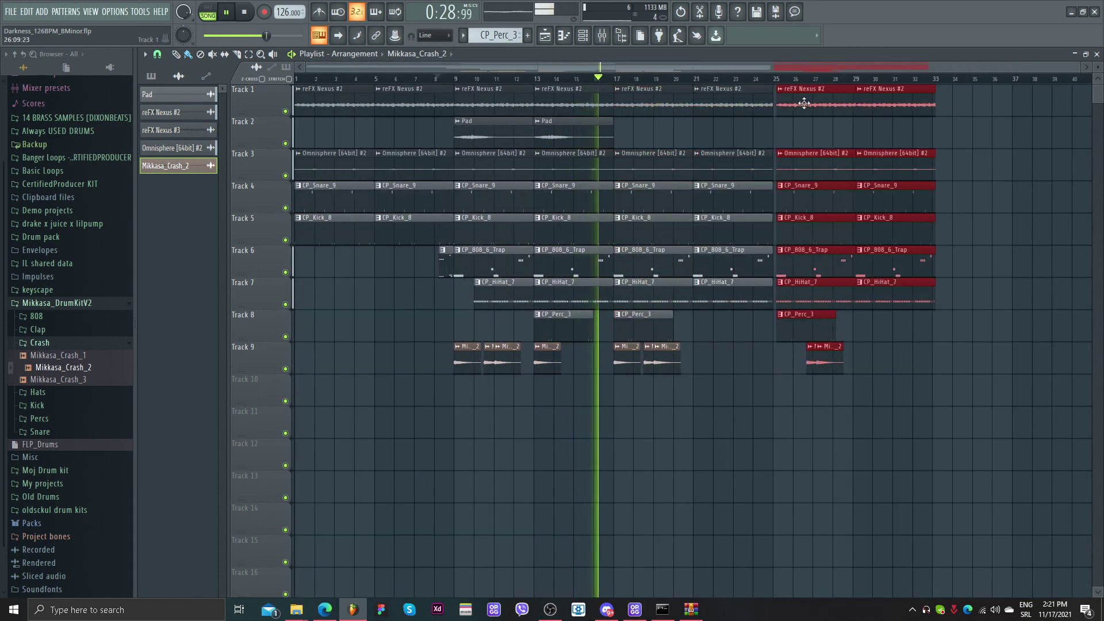
drag(802, 105, 801, 105)
ctrl+click(961, 206)
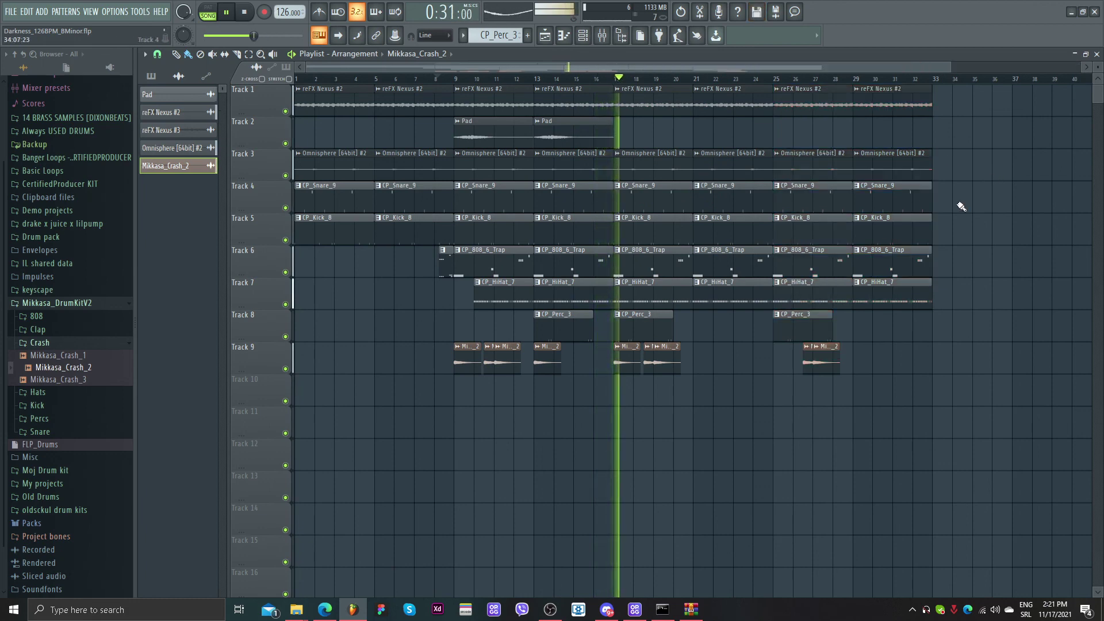
- Remove the CP_Perc_3 clip at bar 17 on Track 8 and place the CP_Hat_7 pattern on Track 2 at bar 21
right_click(636, 319)
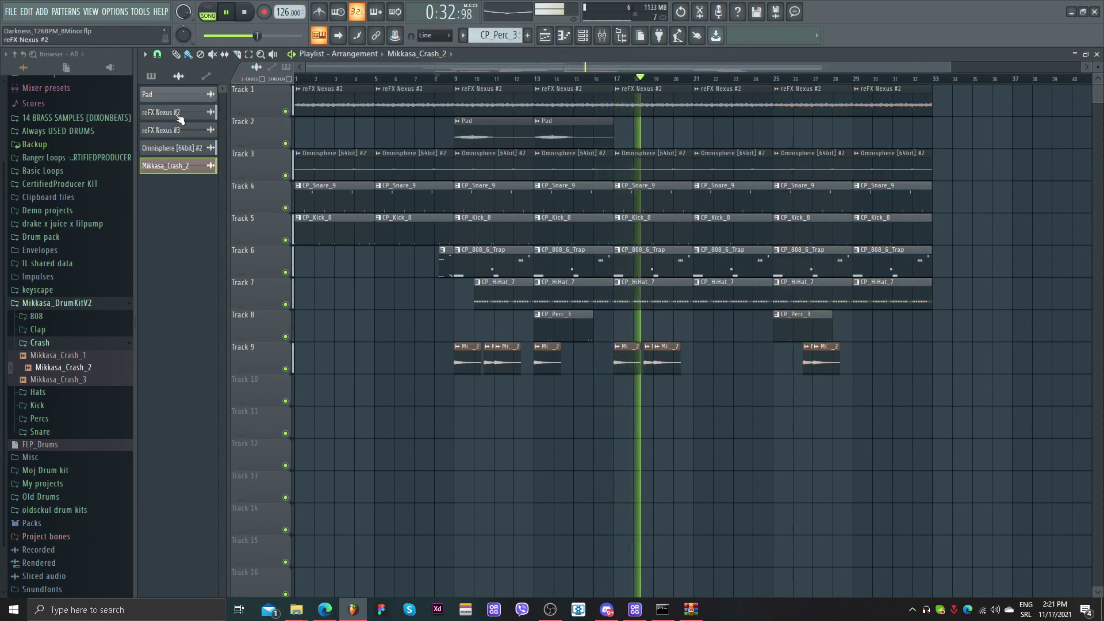
click(155, 78)
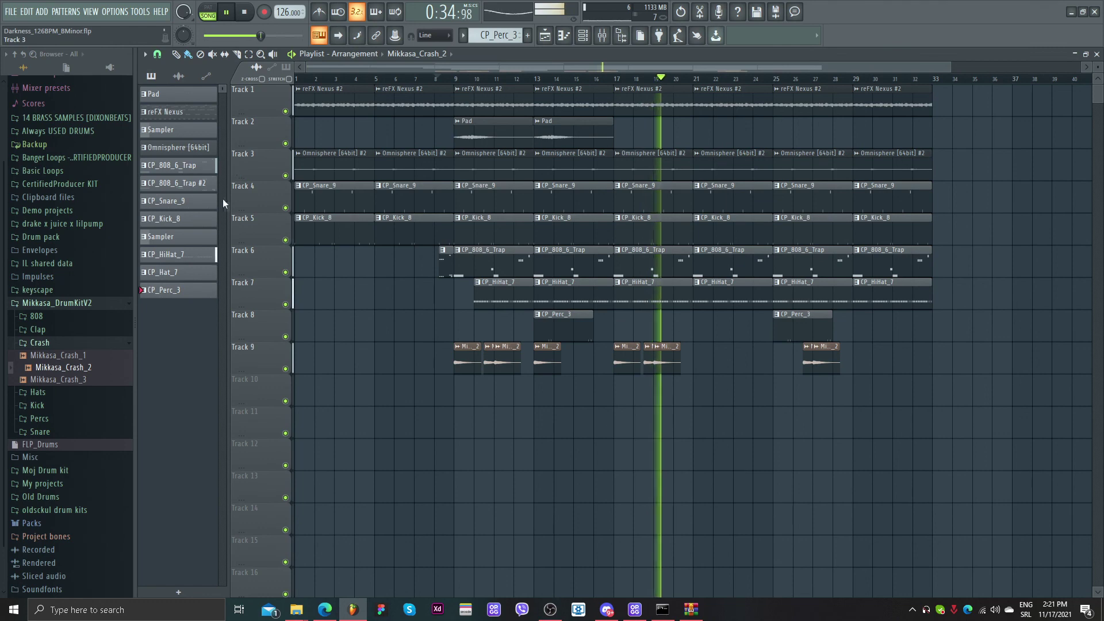
mouse_move(187, 275)
mouse_down()
mouse_move(296, 257)
mouse_move(633, 134)
mouse_move(866, 130)
mouse_move(850, 448)
mouse_up()
- Delete the clips on Tracks 3 to 8 across bars 25 to 28, plus the first crash clip there on Track 9
scroll(774, 135, up, 2)
right_click(866, 131)
scroll(869, 173, down, 2)
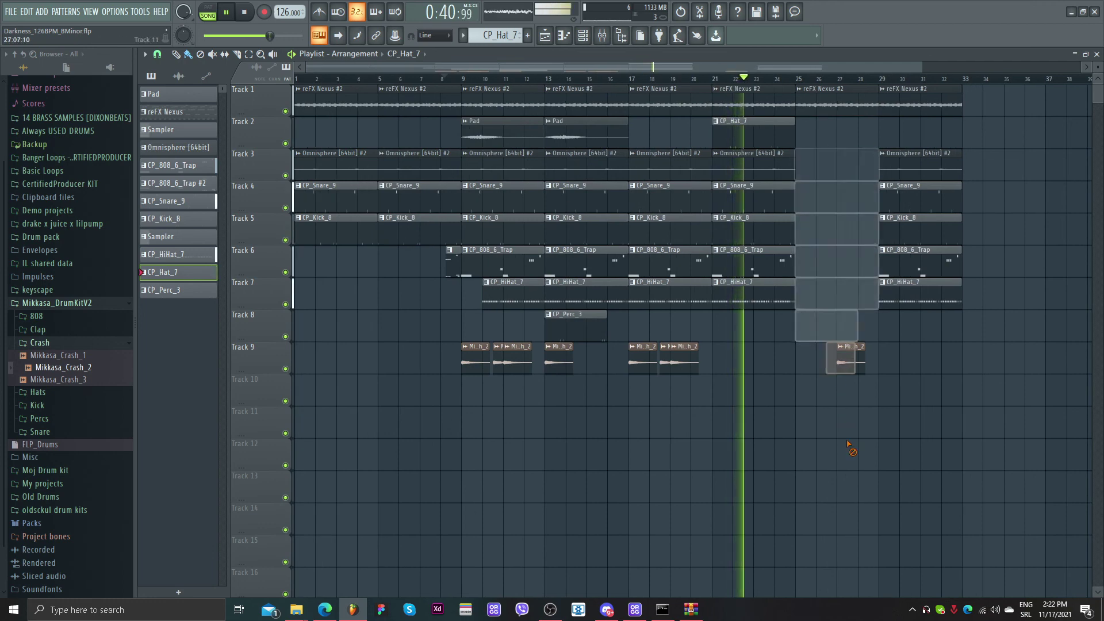
scroll(855, 444, down, 1)
ctrl+right_click(786, 367)
ctrl+right_click(786, 368)
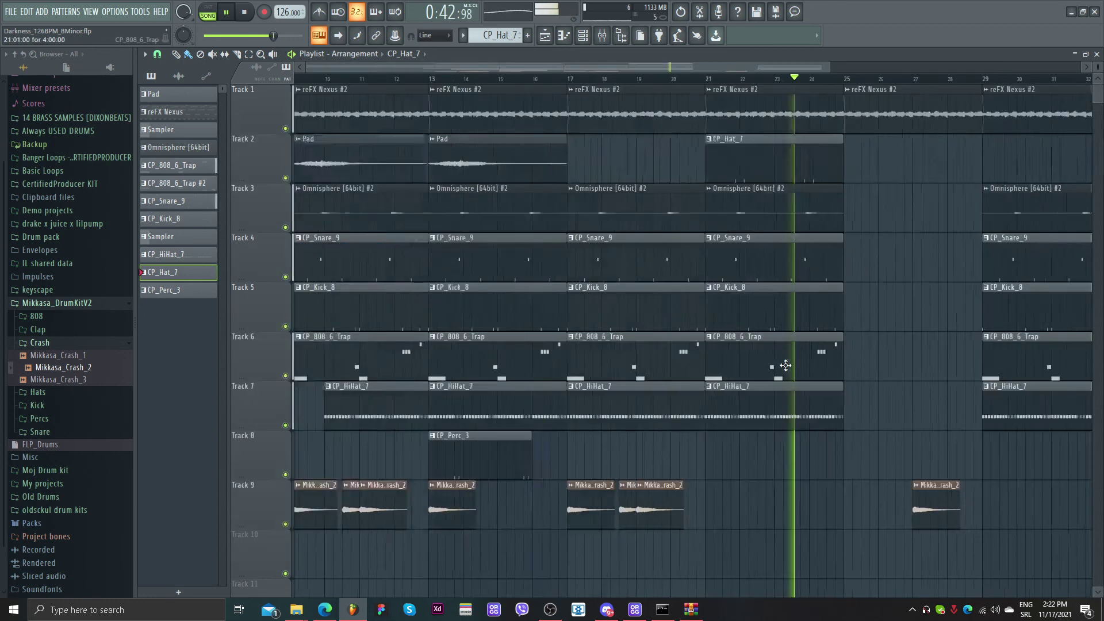
scroll(822, 396, down, 2)
scroll(841, 414, down, 2)
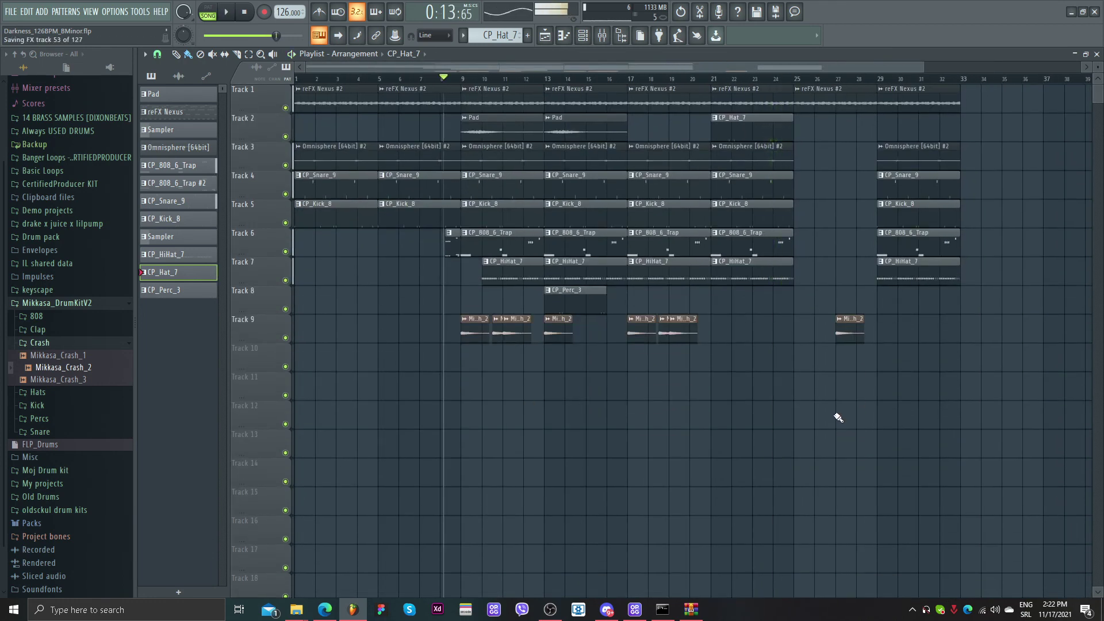
scroll(762, 398, down, 1)
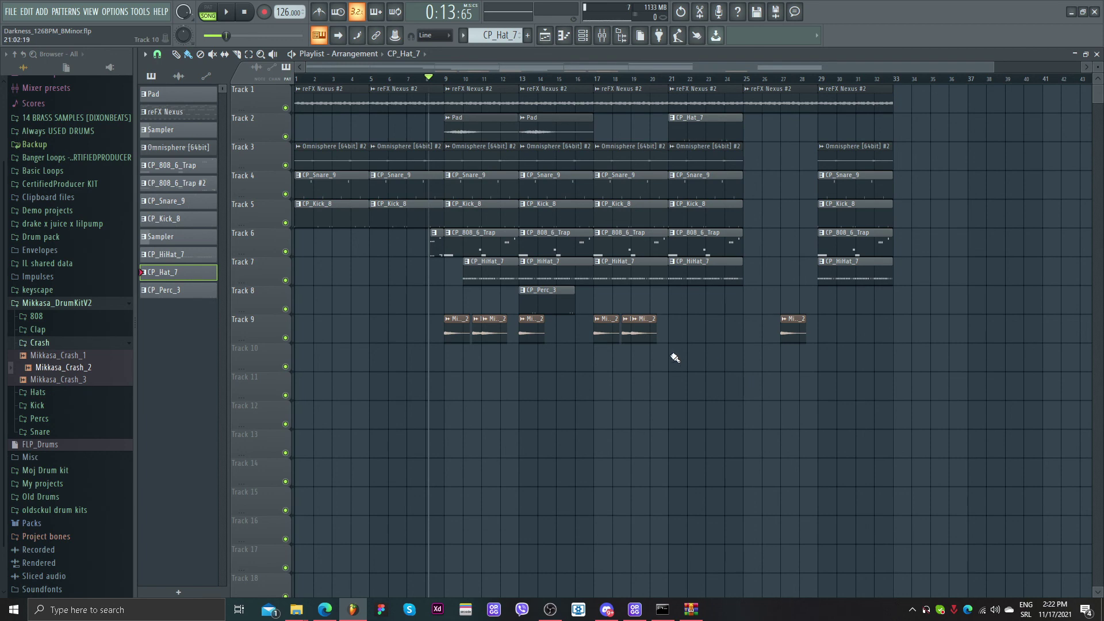
scroll(543, 291, up, 1)
scroll(544, 291, down, 2)
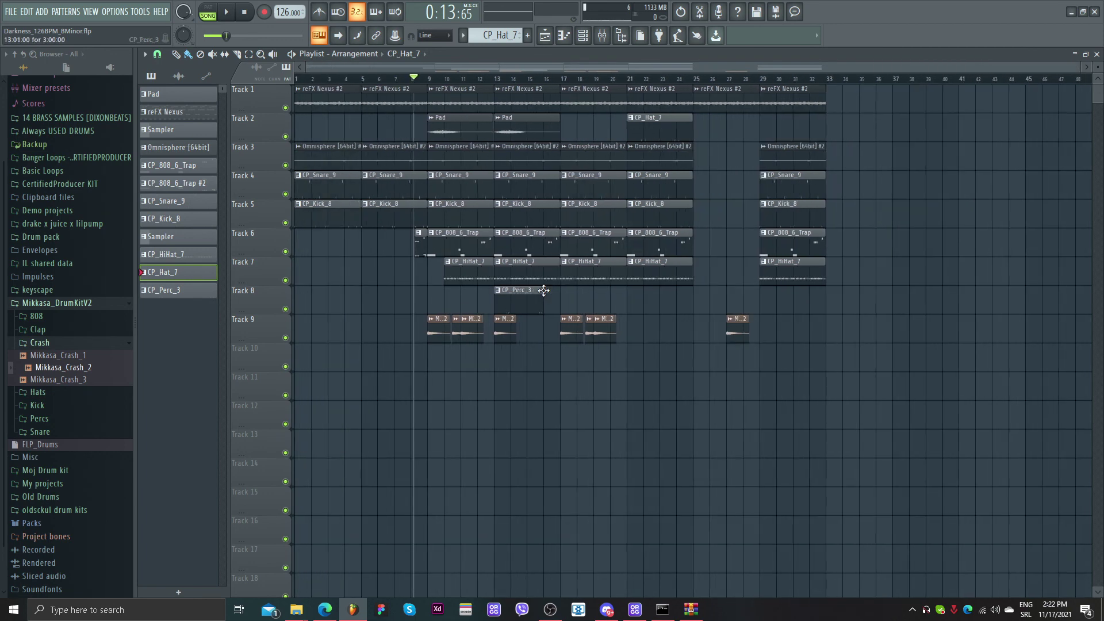
scroll(544, 291, up, 2)
scroll(432, 75, down, 3)
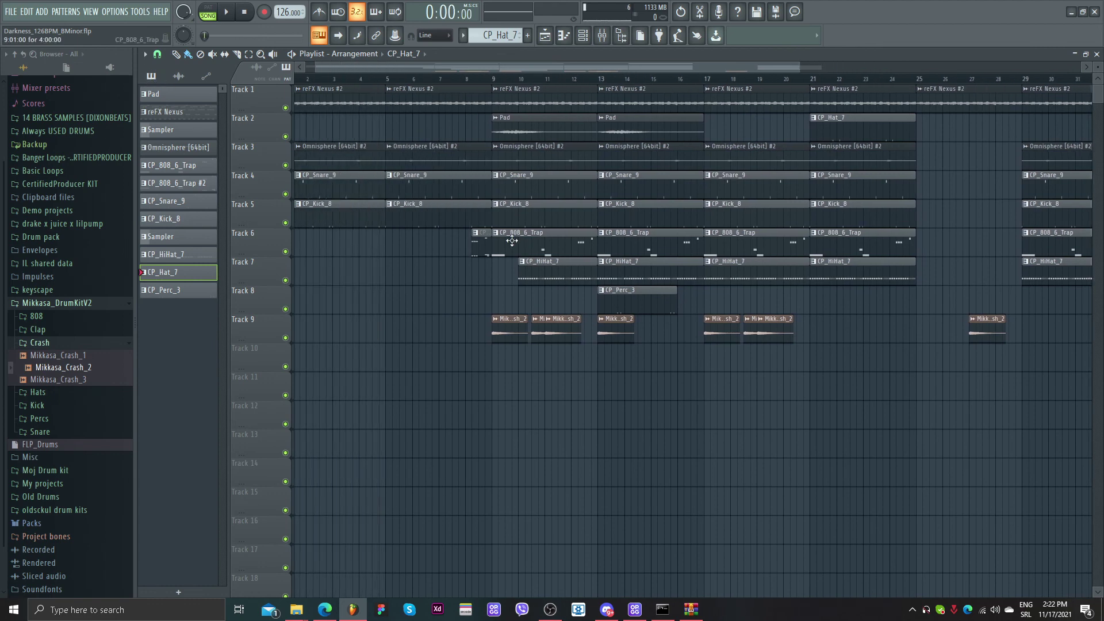
scroll(416, 247, down, 1)
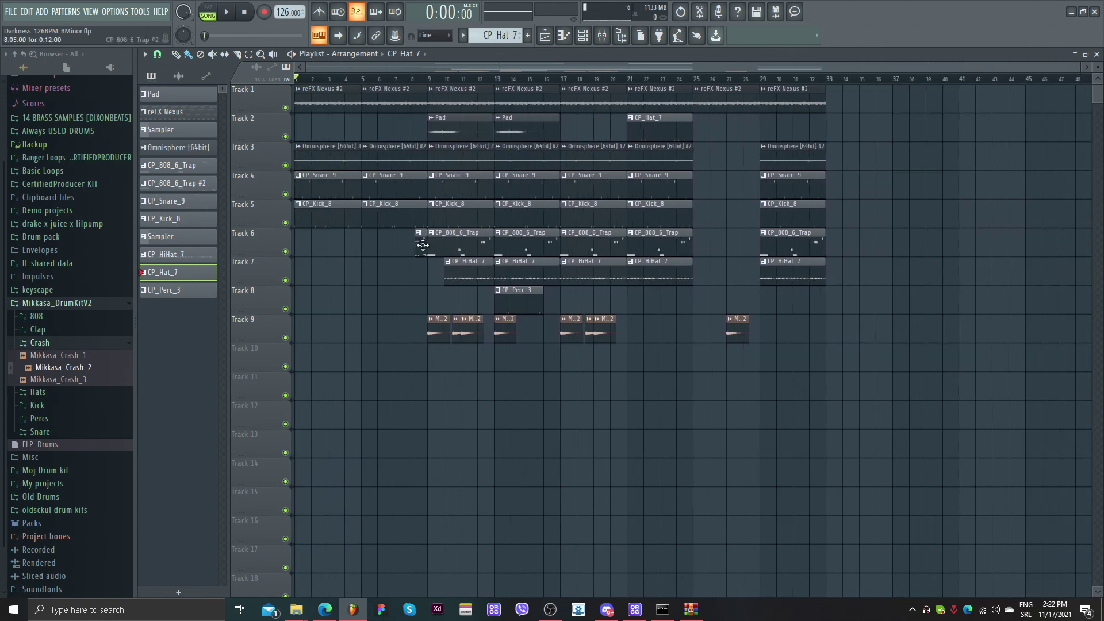
click(549, 609)
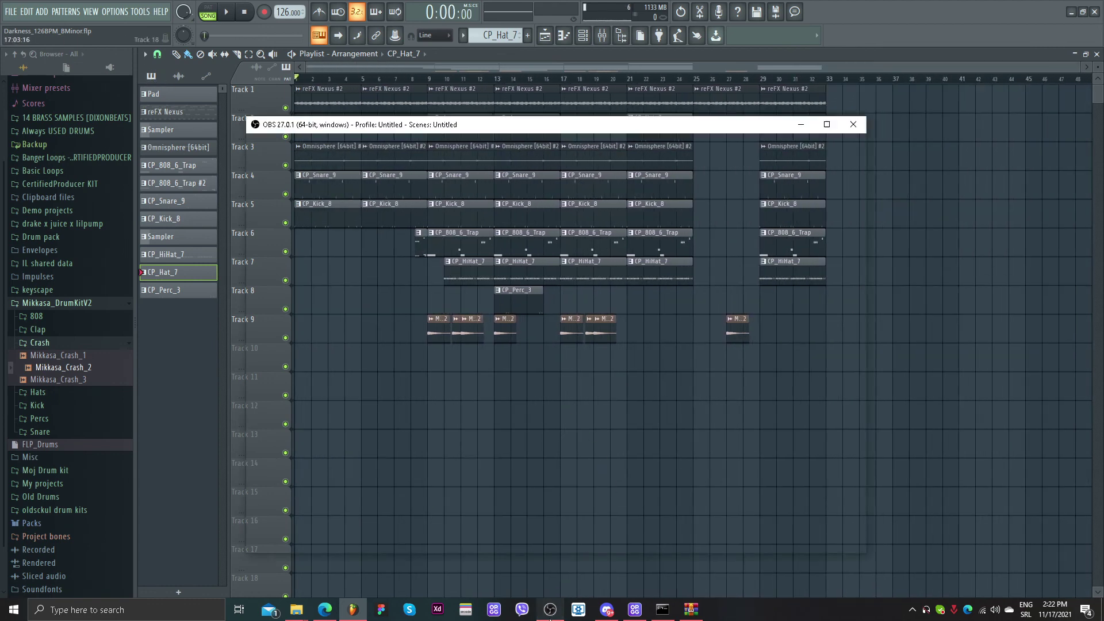